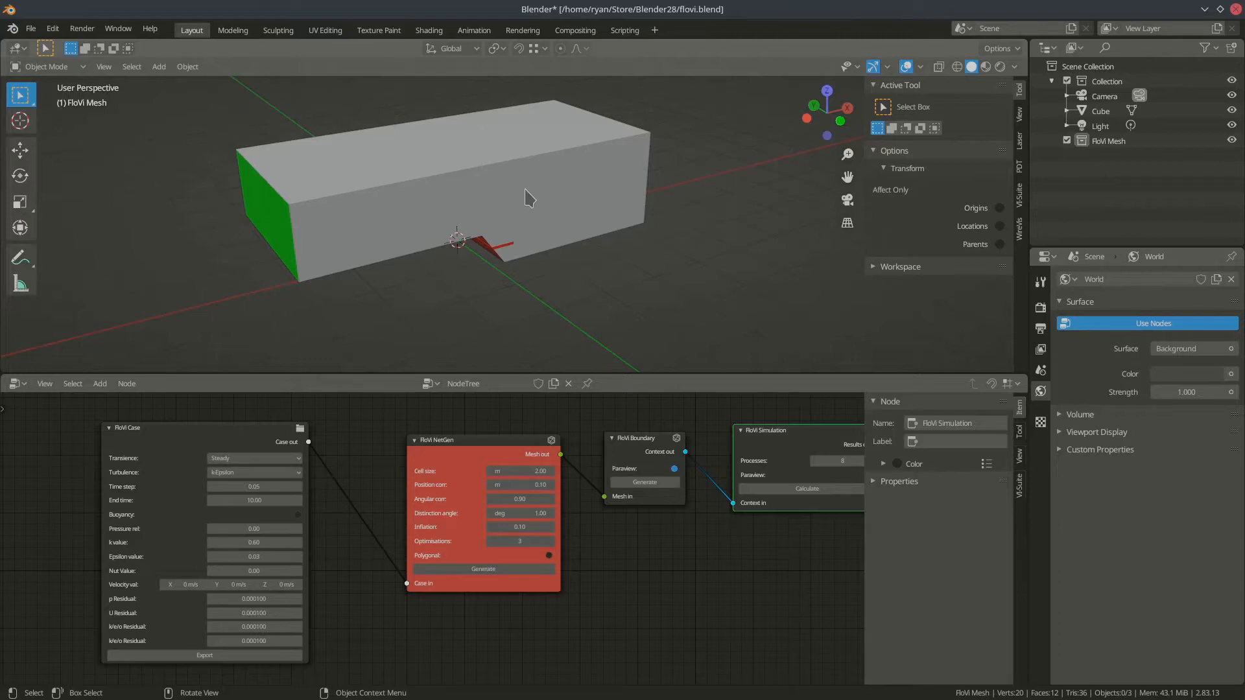
# Open the add-on preferences and expand the VI-Suite add-on's settings
pyautogui.click(106, 70)
pyautogui.click(53, 29)
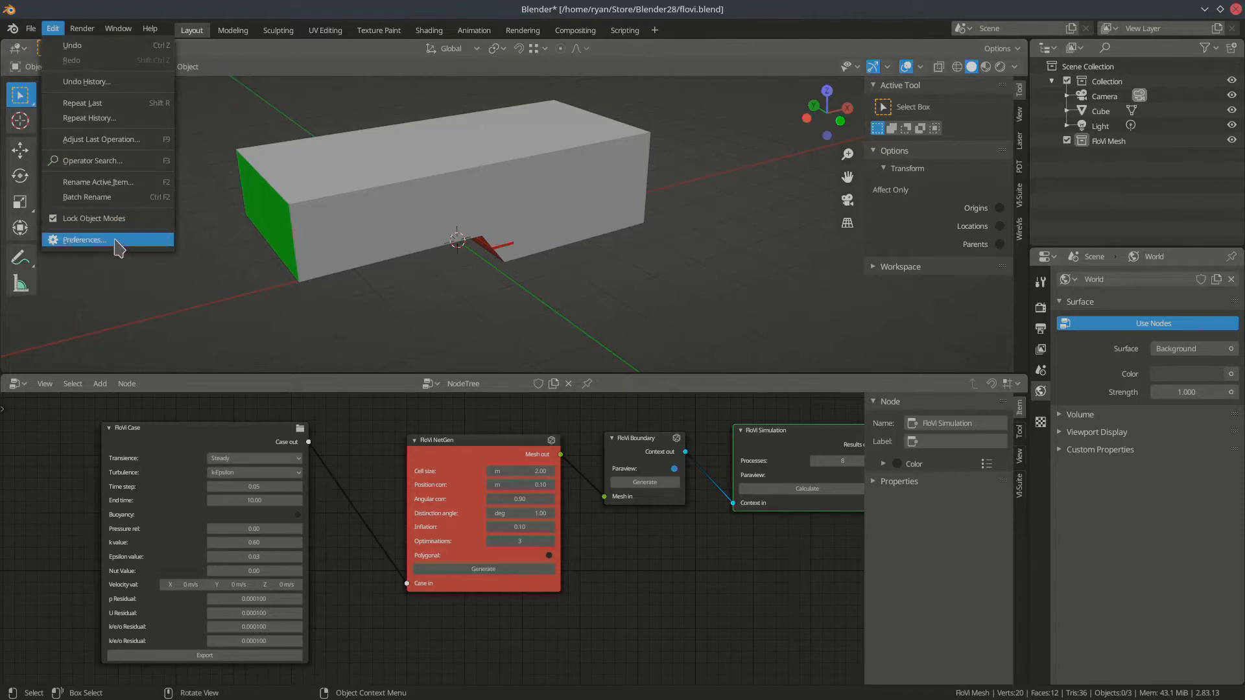
pyautogui.click(85, 240)
pyautogui.click(49, 197)
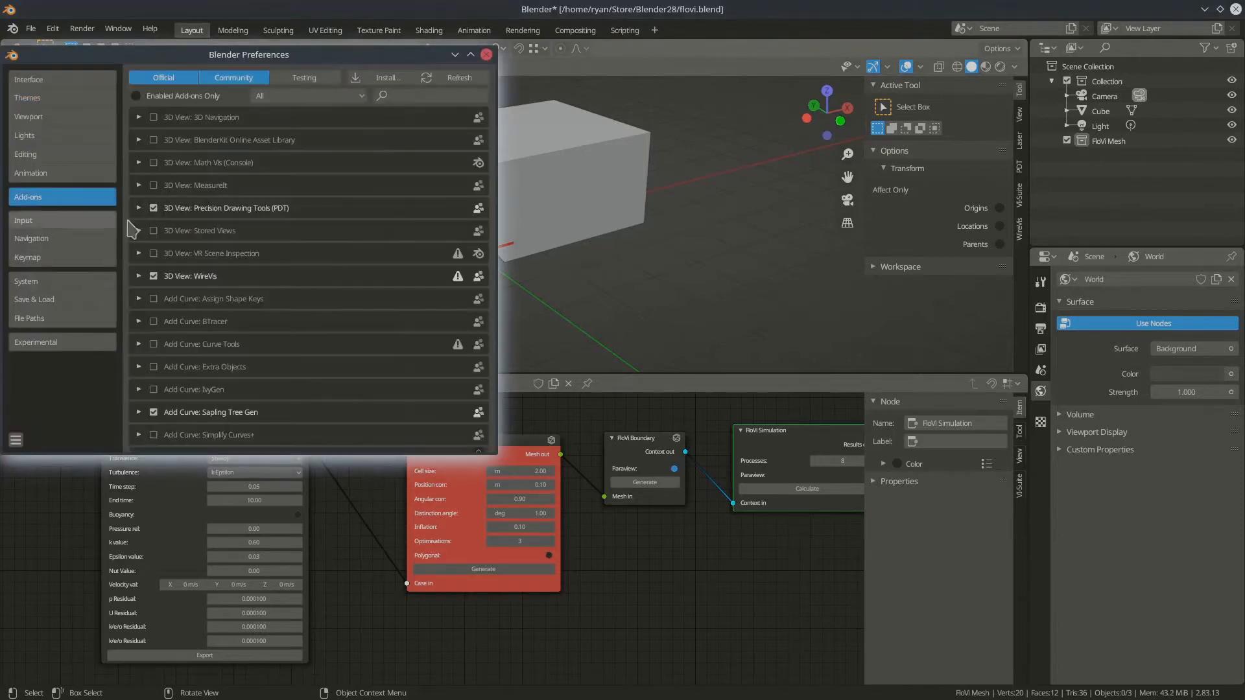
pyautogui.scroll(-10, 384, 298)
pyautogui.scroll(-12, 389, 298)
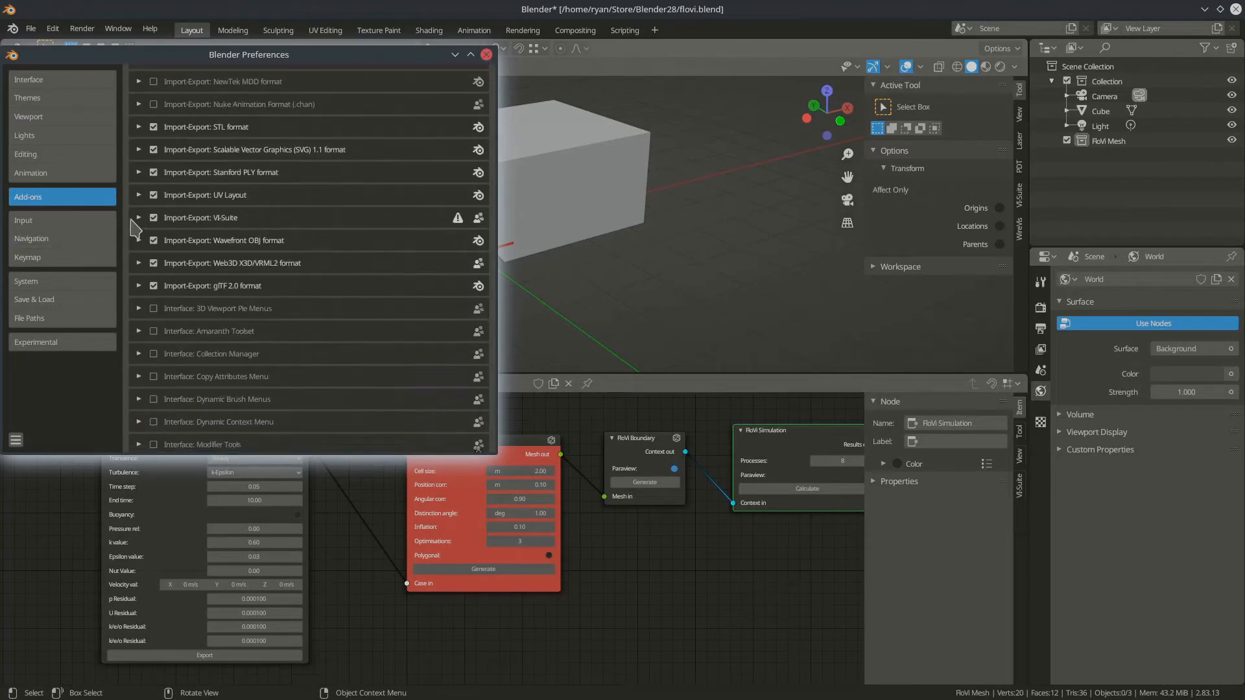
pyautogui.click(139, 217)
pyautogui.scroll(-4, 366, 272)
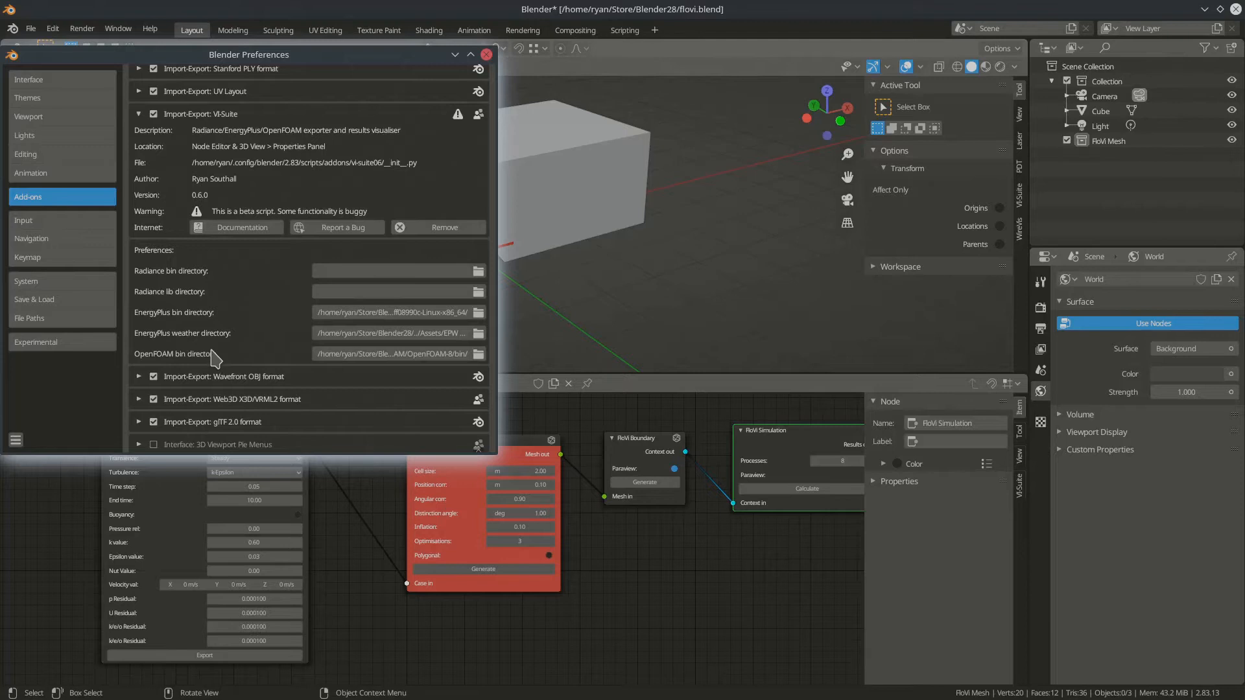
# Set VI-Suite's OpenFOAM bin directory to /opt/OpenFOAM/OpenFOAM-8/bin/ and close the preferences
pyautogui.click(479, 355)
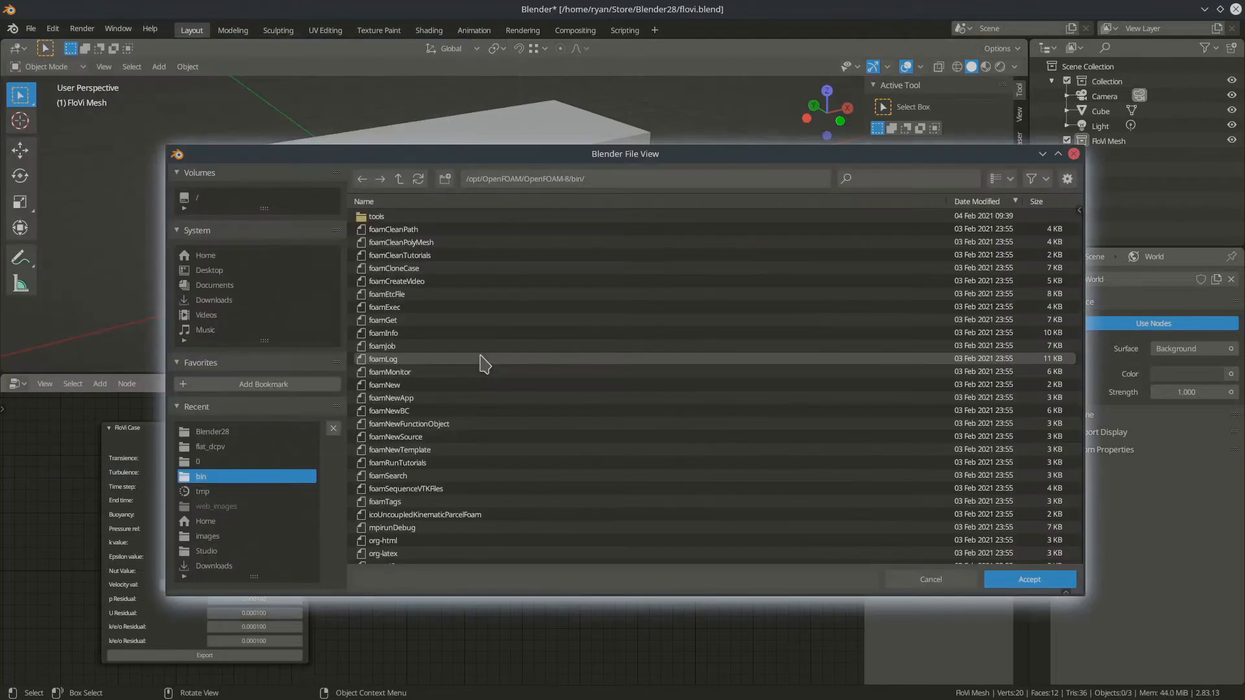
pyautogui.moveTo(466, 144); pyautogui.dragTo(411, 108)
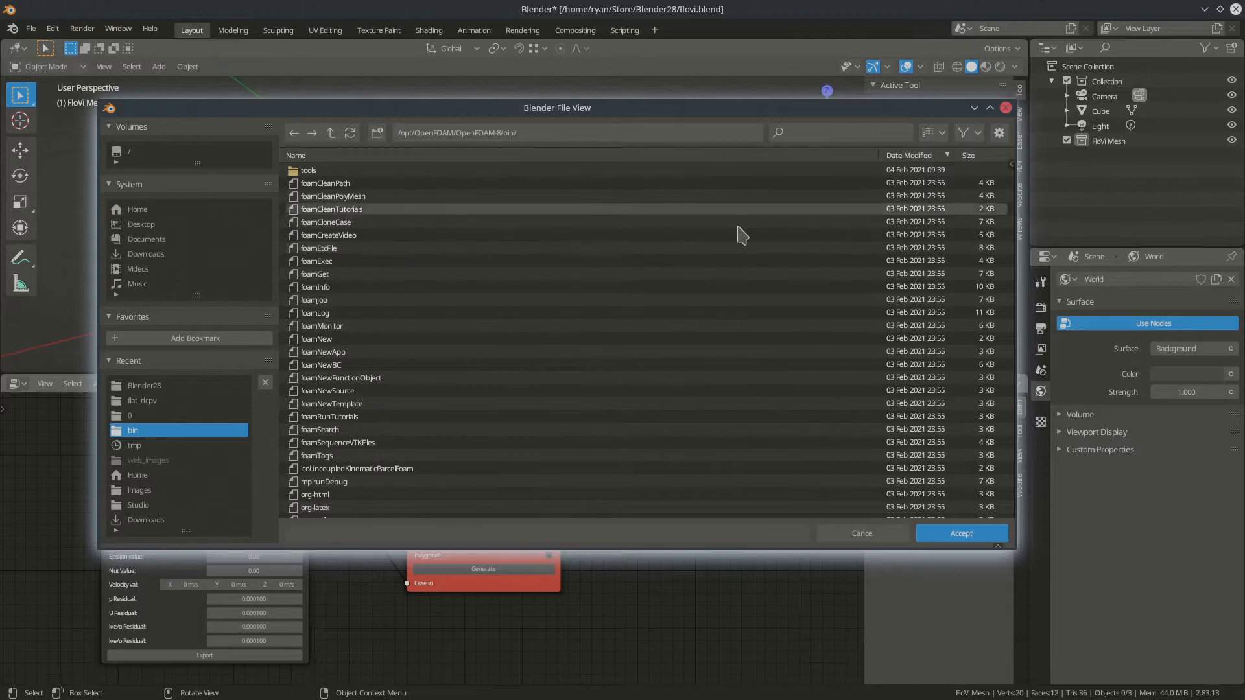
pyautogui.click(966, 536)
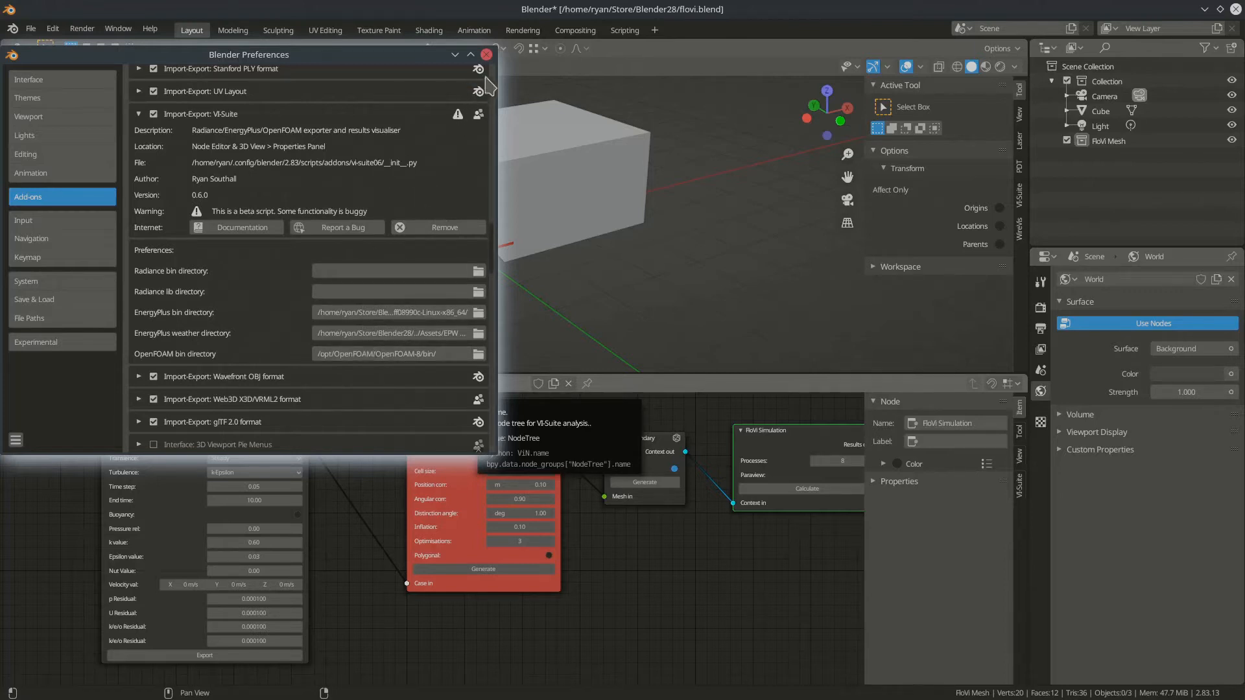
pyautogui.click(486, 53)
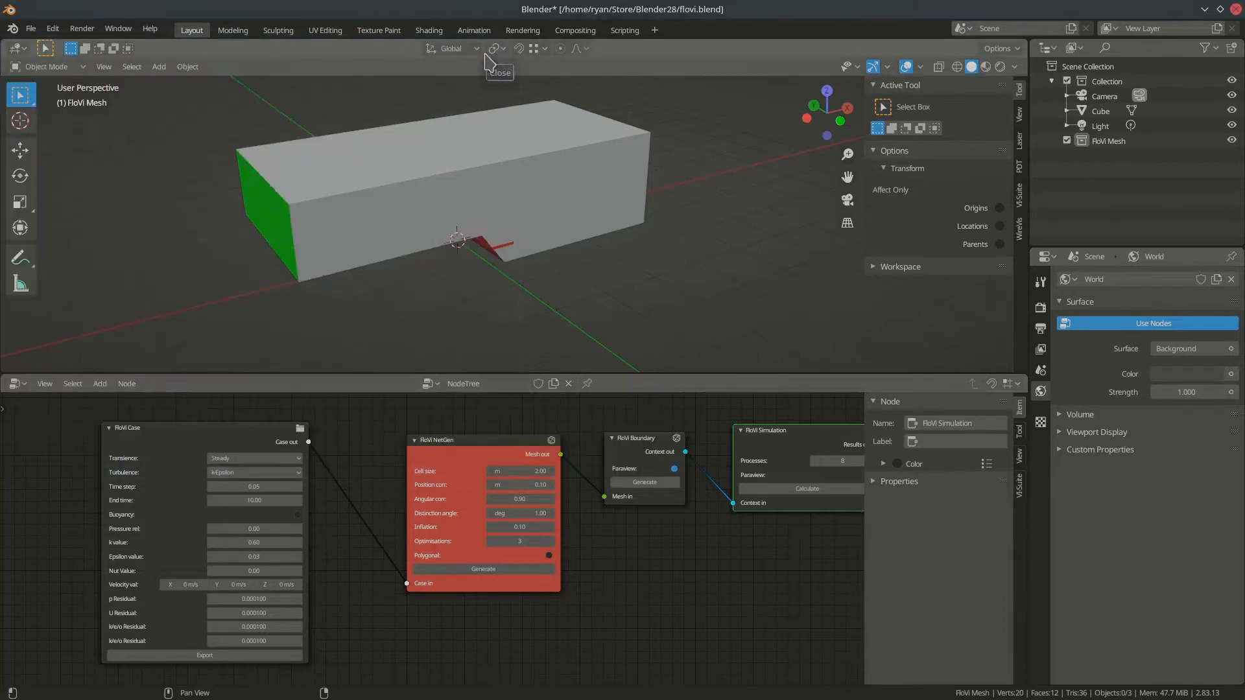
# Examine the flow domain's end faces, sides and stepped underside from several angles, and enlarge the 3D viewport
pyautogui.moveTo(403, 230); pyautogui.dragTo(452, 208, button='middle')
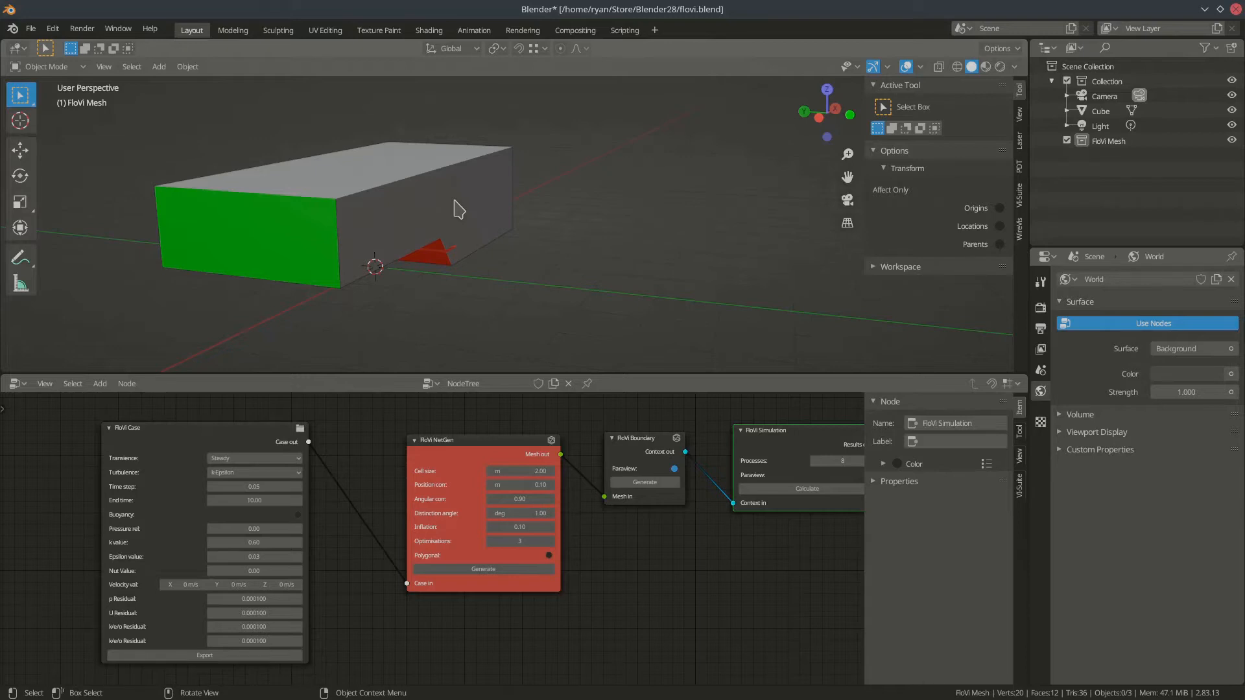
pyautogui.keyDown('shift'); pyautogui.moveTo(392, 235); pyautogui.dragTo(496, 213, button='middle'); pyautogui.keyUp('shift')
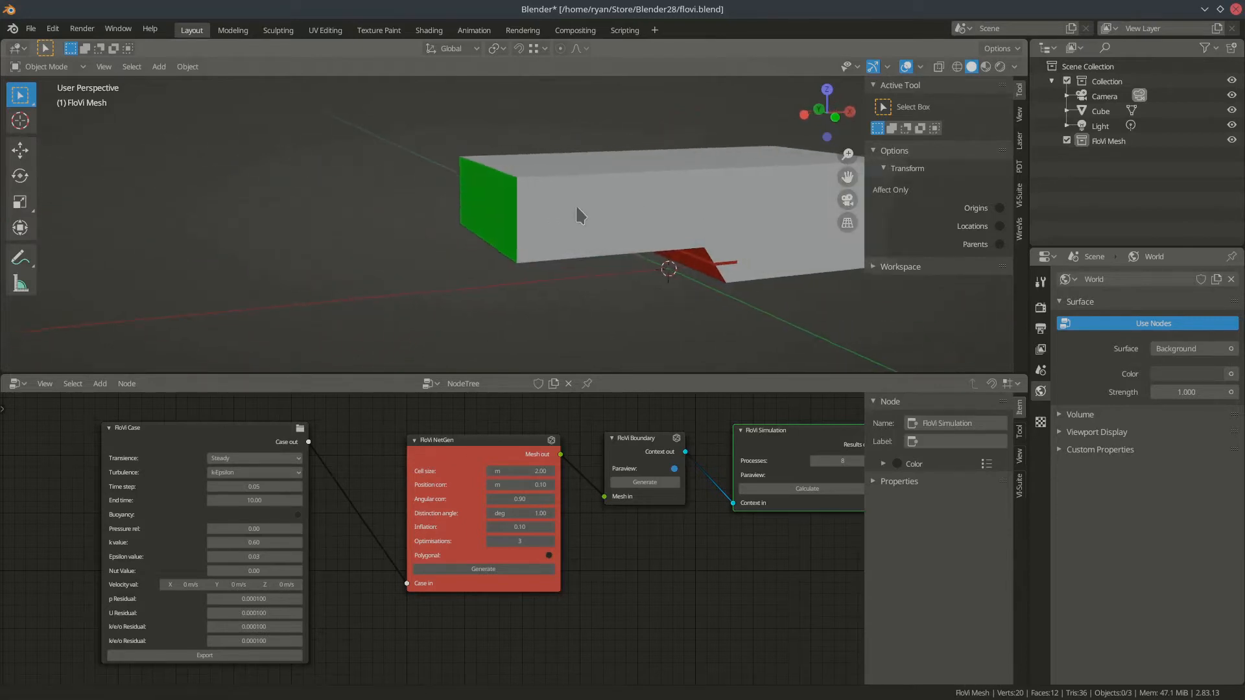
pyautogui.keyDown('shift'); pyautogui.moveTo(647, 208); pyautogui.dragTo(462, 202, button='middle'); pyautogui.keyUp('shift')
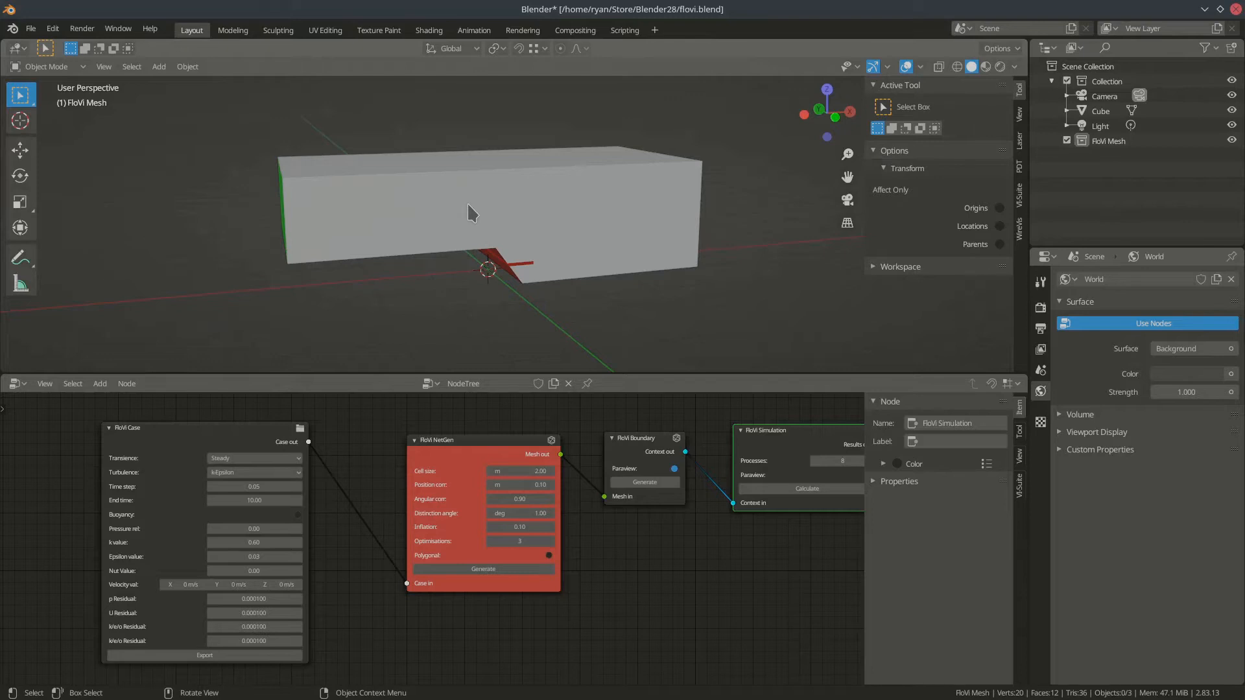
pyautogui.moveTo(499, 262); pyautogui.dragTo(410, 174, button='middle')
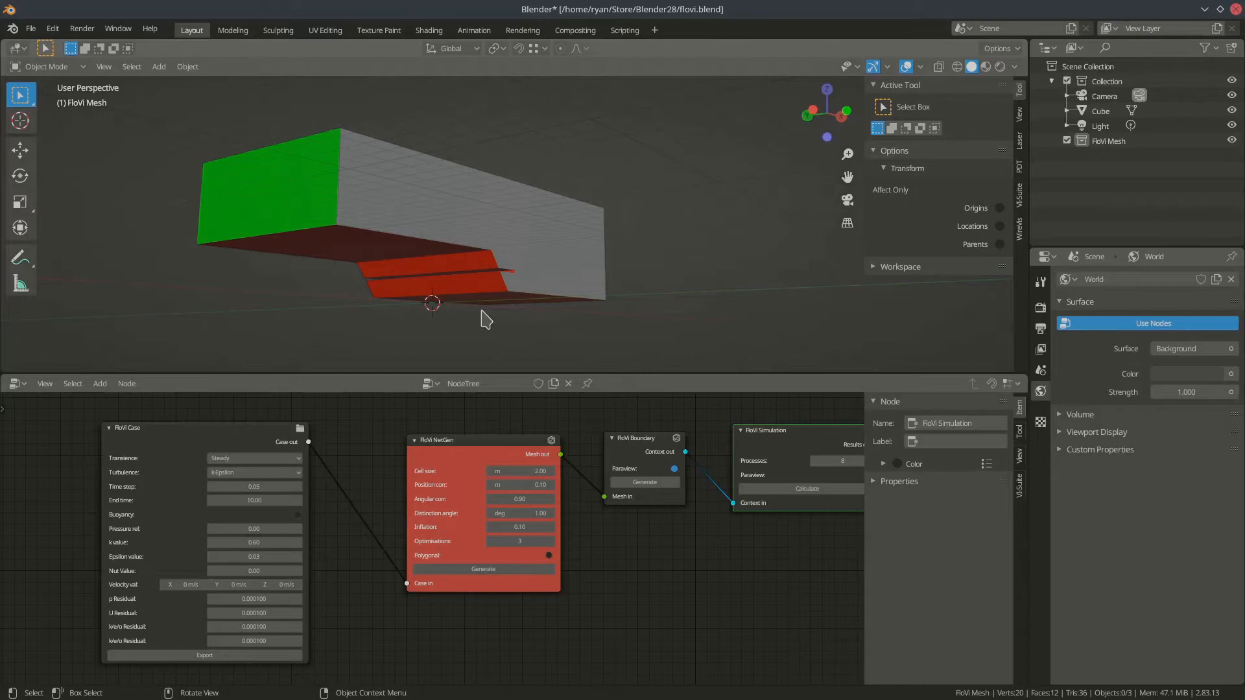
pyautogui.moveTo(443, 250); pyautogui.dragTo(520, 258, button='middle')
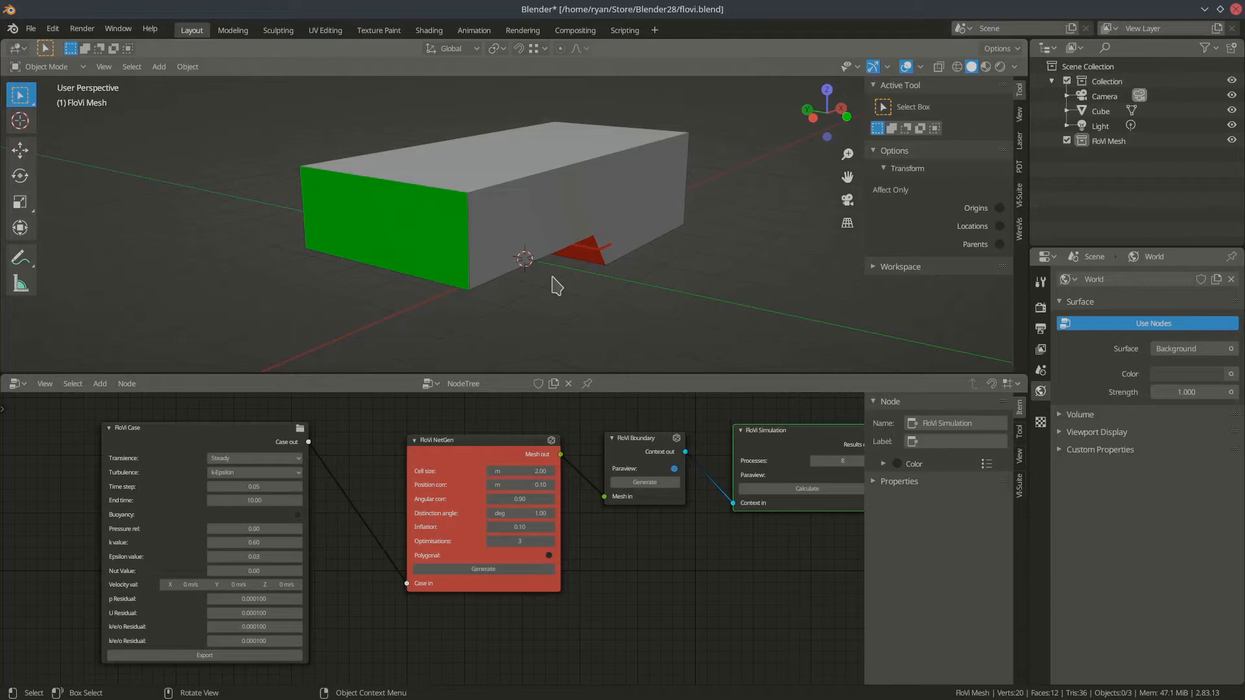
pyautogui.moveTo(557, 286); pyautogui.dragTo(575, 306, button='middle')
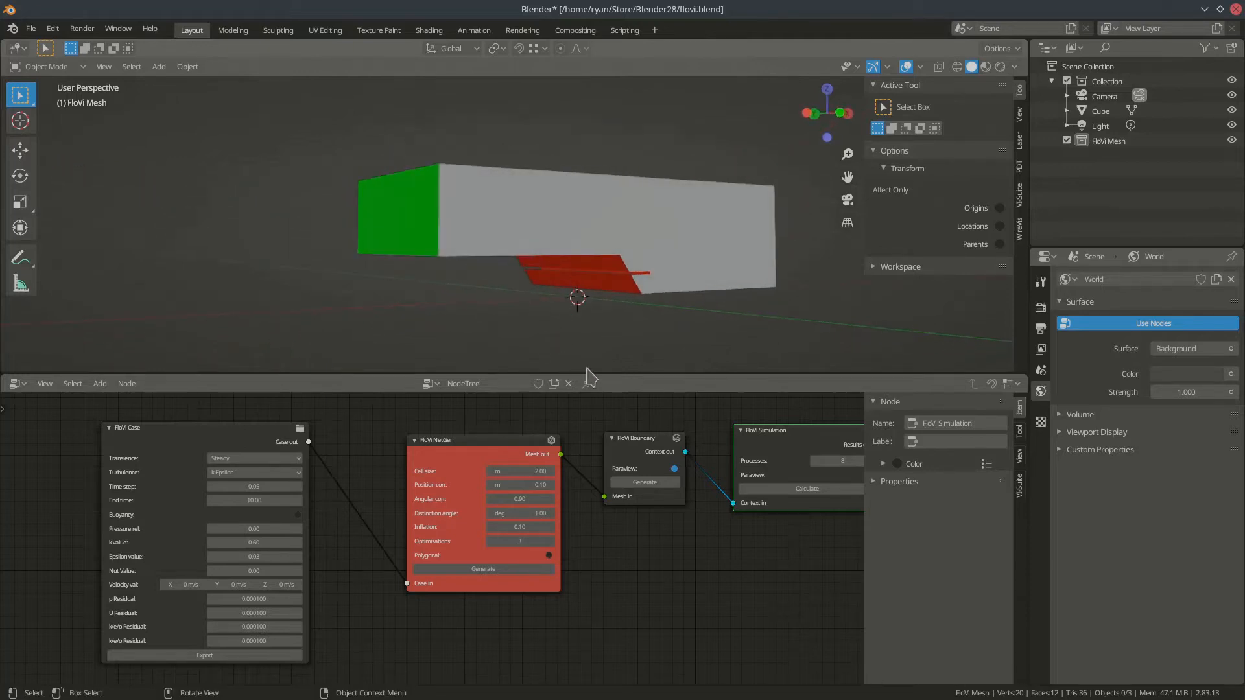
pyautogui.moveTo(582, 376); pyautogui.dragTo(582, 491)
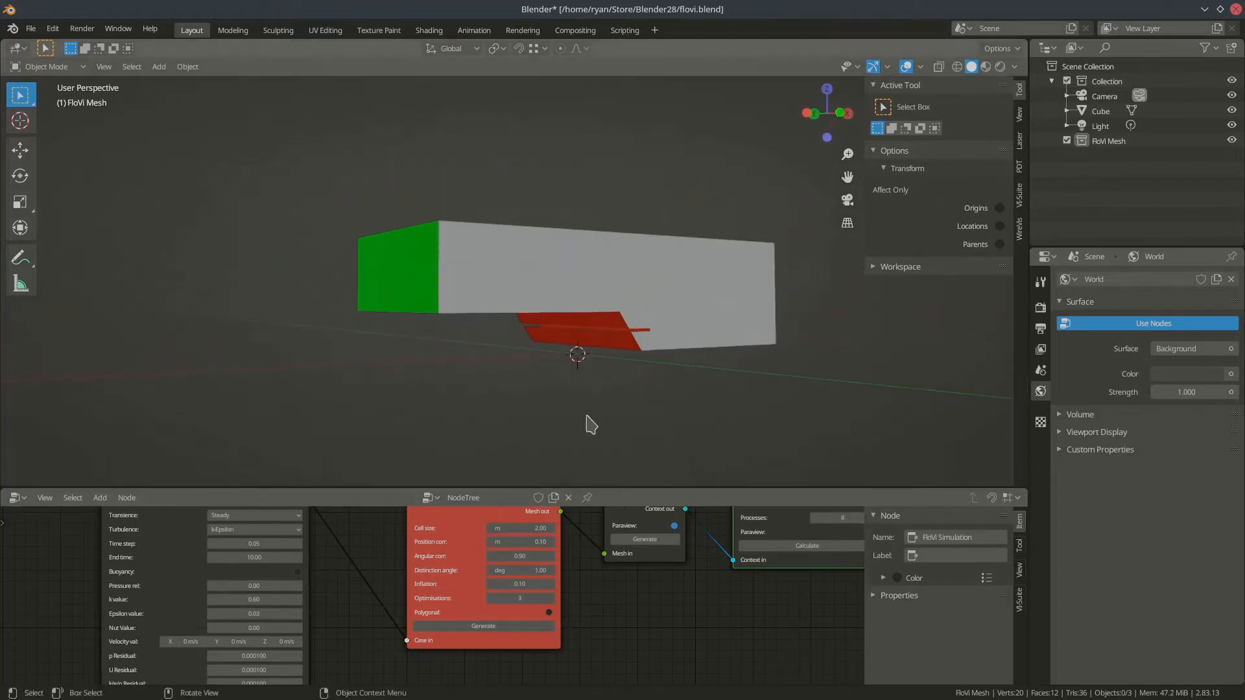
pyautogui.moveTo(614, 278); pyautogui.dragTo(558, 259, button='middle')
# Select the Cube domain object, enter its edit mode and clear the face selection
pyautogui.click(512, 270)
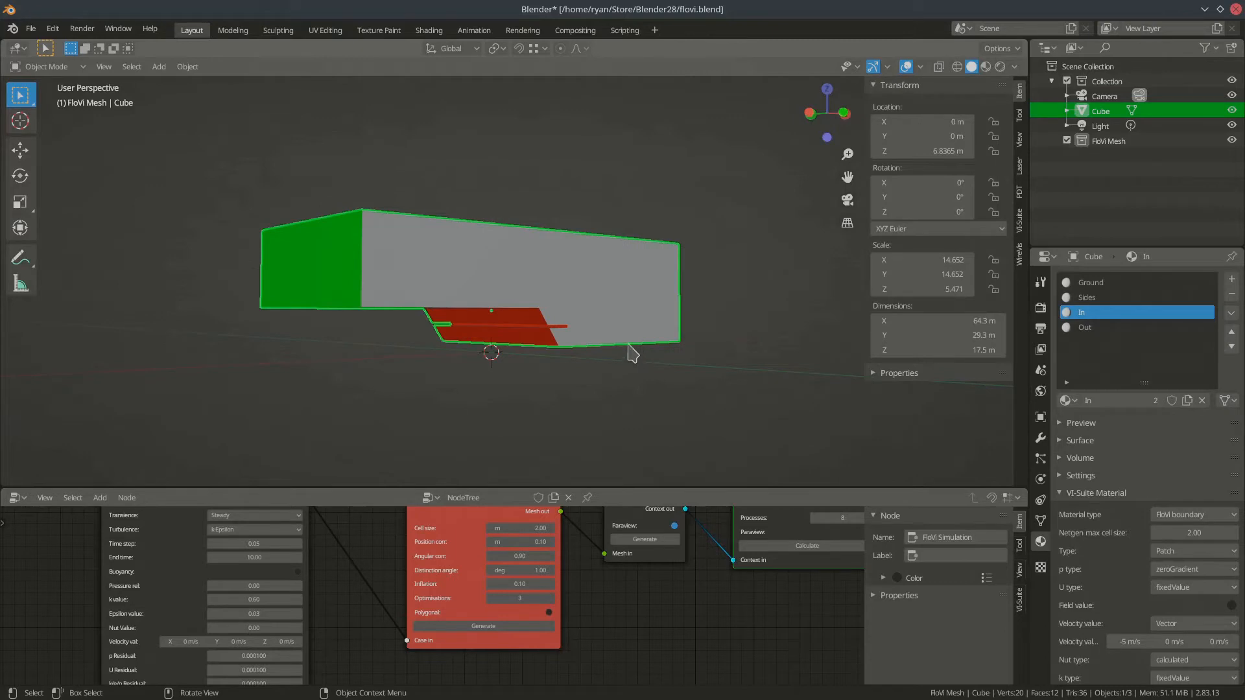
pyautogui.press('Tab')
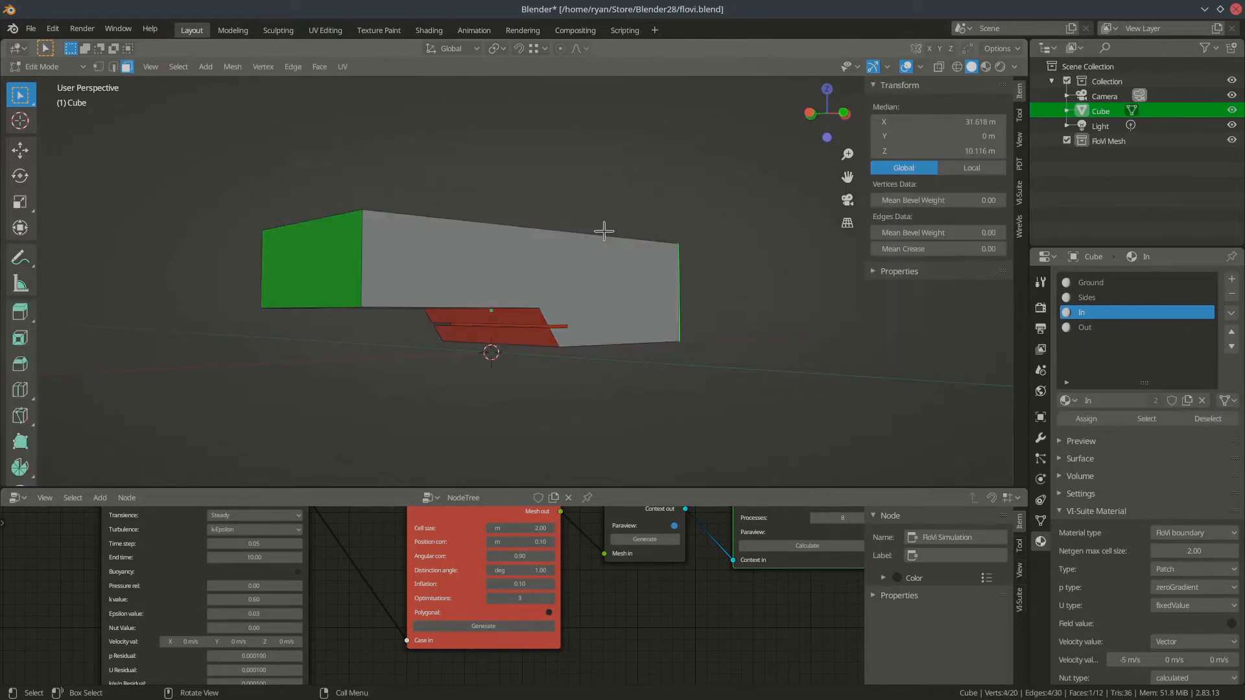
pyautogui.moveTo(582, 278); pyautogui.dragTo(478, 288, button='middle')
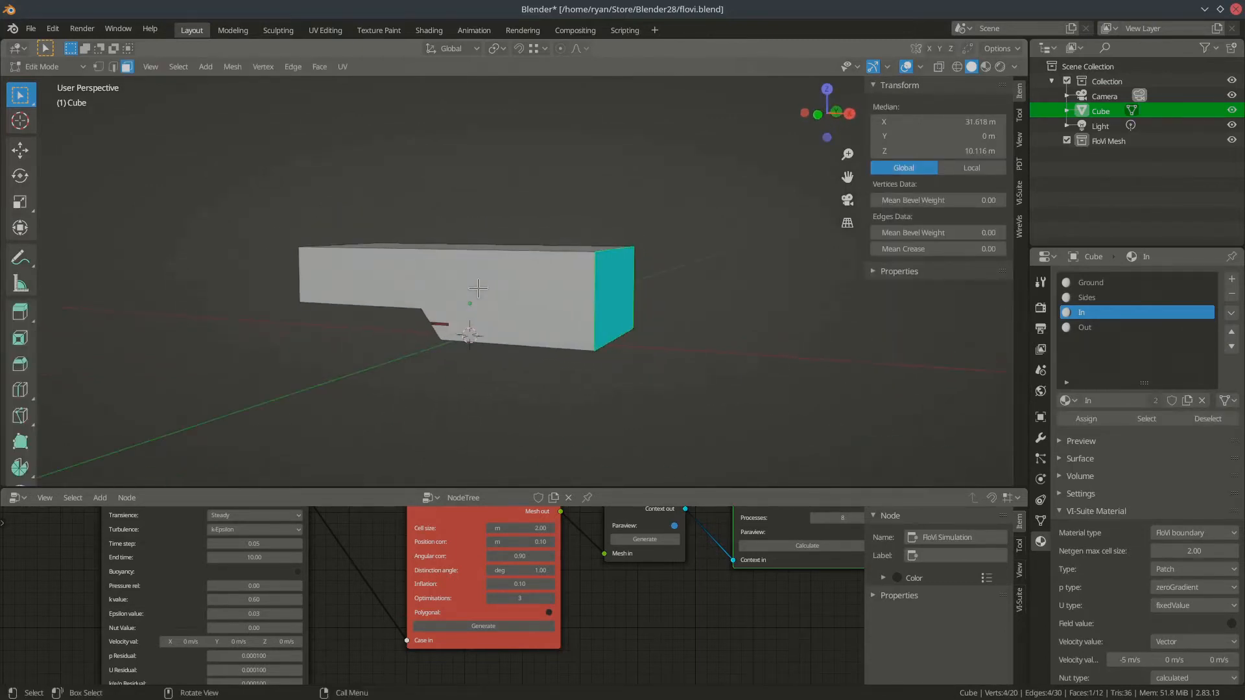
pyautogui.hotkey('alt', 'a')
pyautogui.moveTo(480, 207); pyautogui.dragTo(478, 227, button='middle')
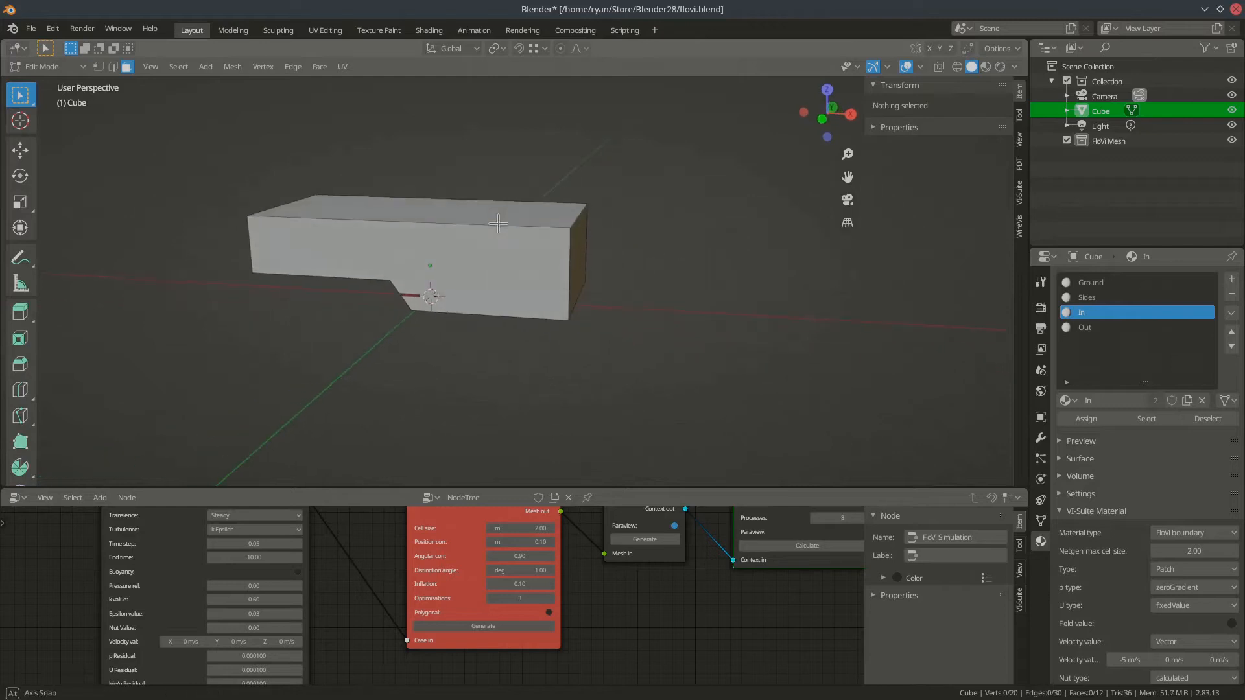
# Switch the mesh to edge selection and show the domain in wireframe shading
pyautogui.click(115, 67)
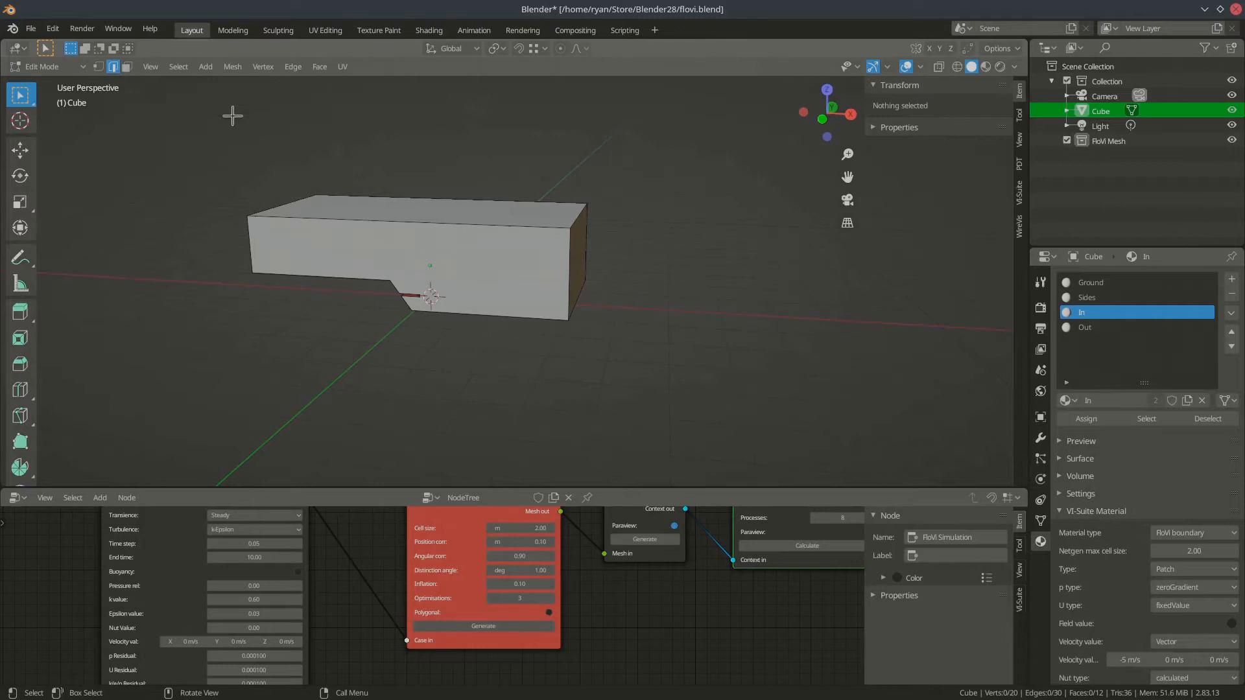
pyautogui.click(957, 67)
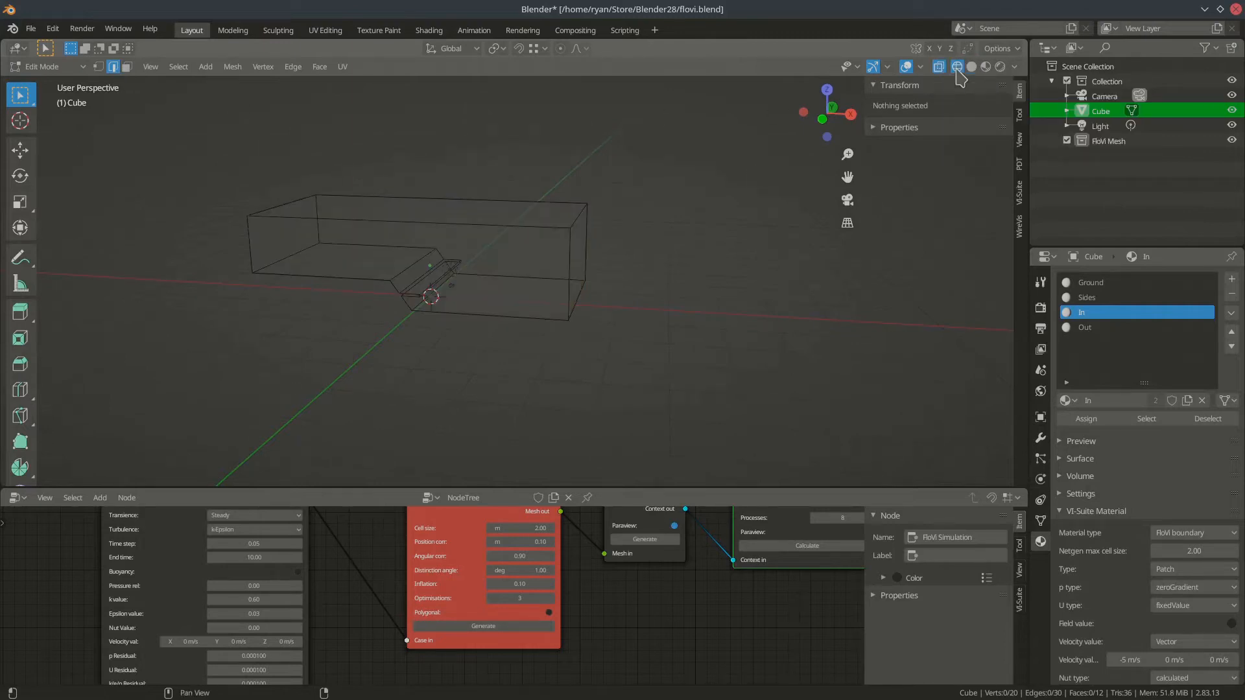
pyautogui.moveTo(549, 289); pyautogui.dragTo(584, 286, button='middle')
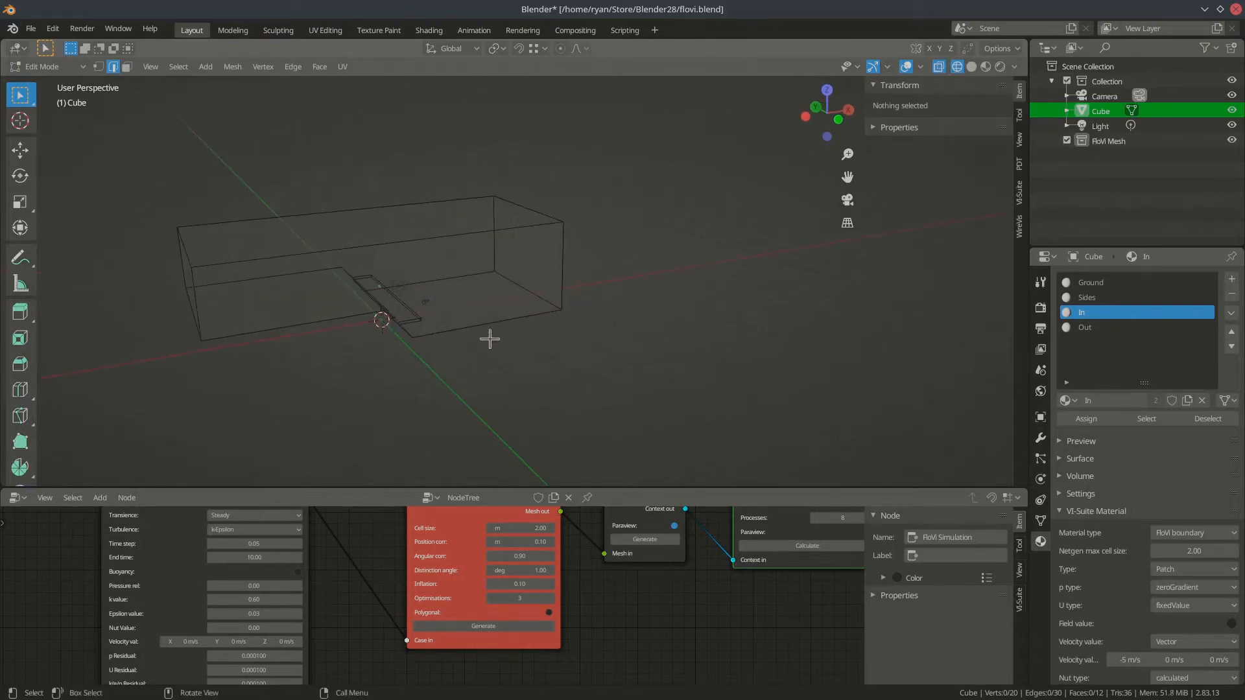
pyautogui.keyDown('shift'); pyautogui.moveTo(434, 383); pyautogui.dragTo(531, 361, button='middle'); pyautogui.keyUp('shift')
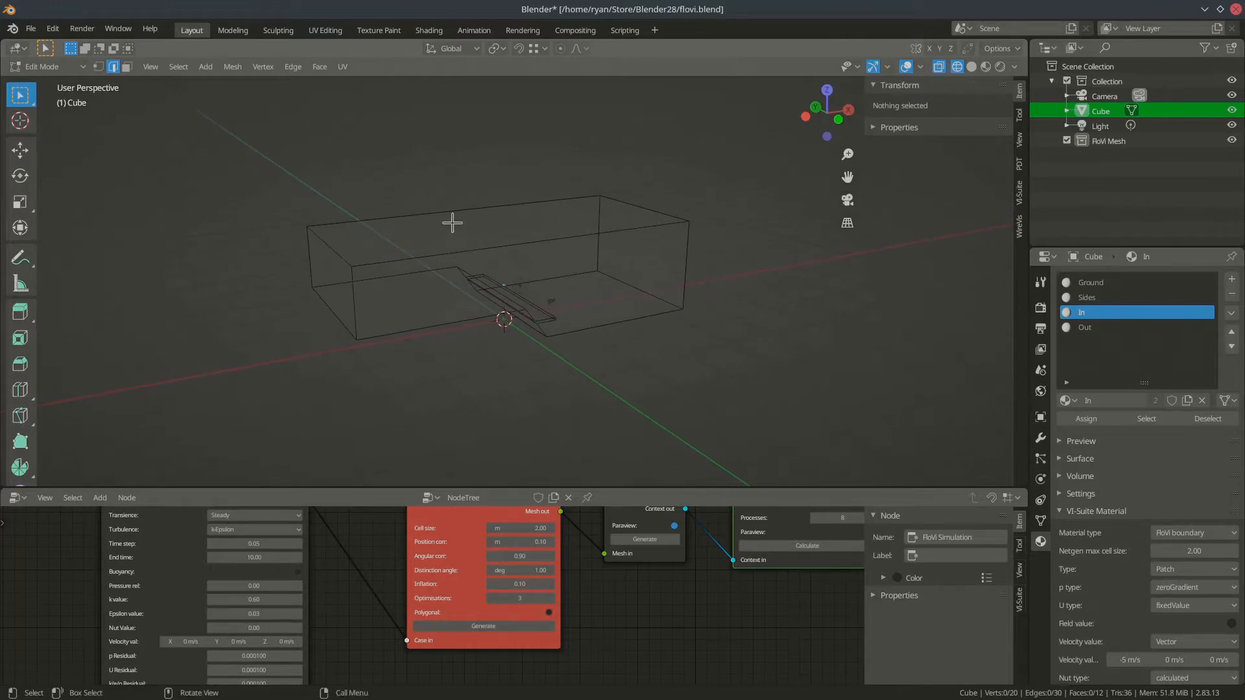
# Run Select Non Manifold on the domain mesh to check it for open or faulty edges
pyautogui.press('F3')
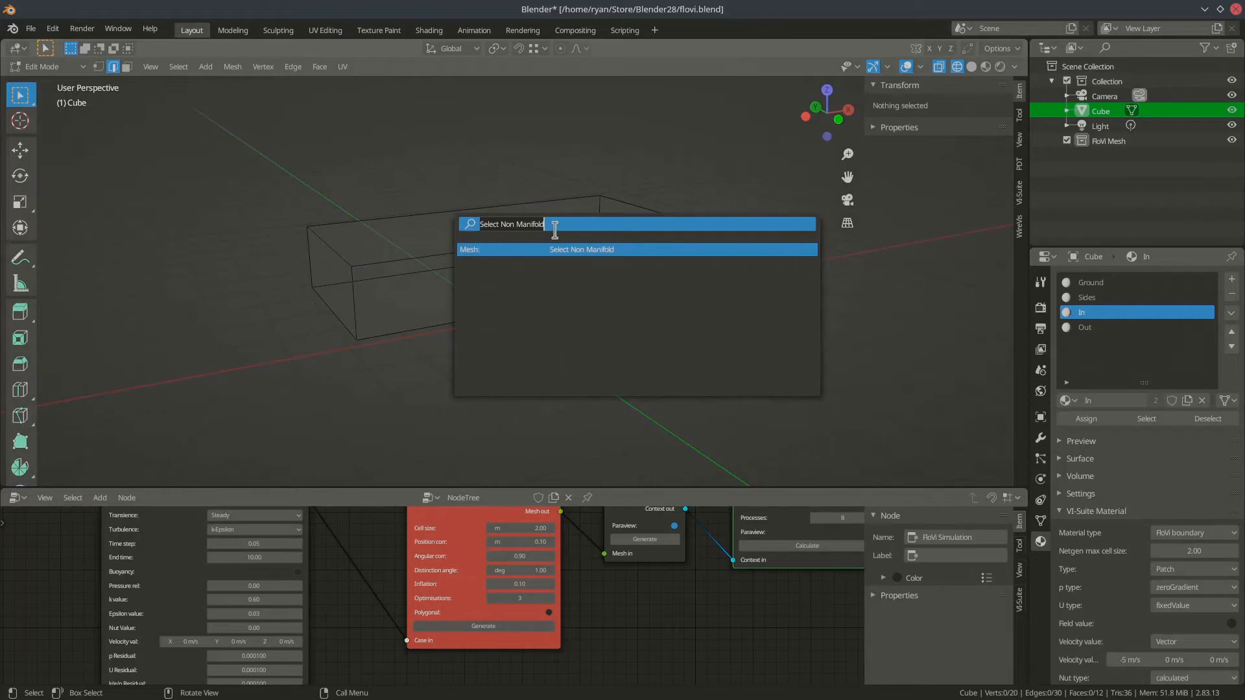
pyautogui.press('BackSpace')
pyautogui.write('n')
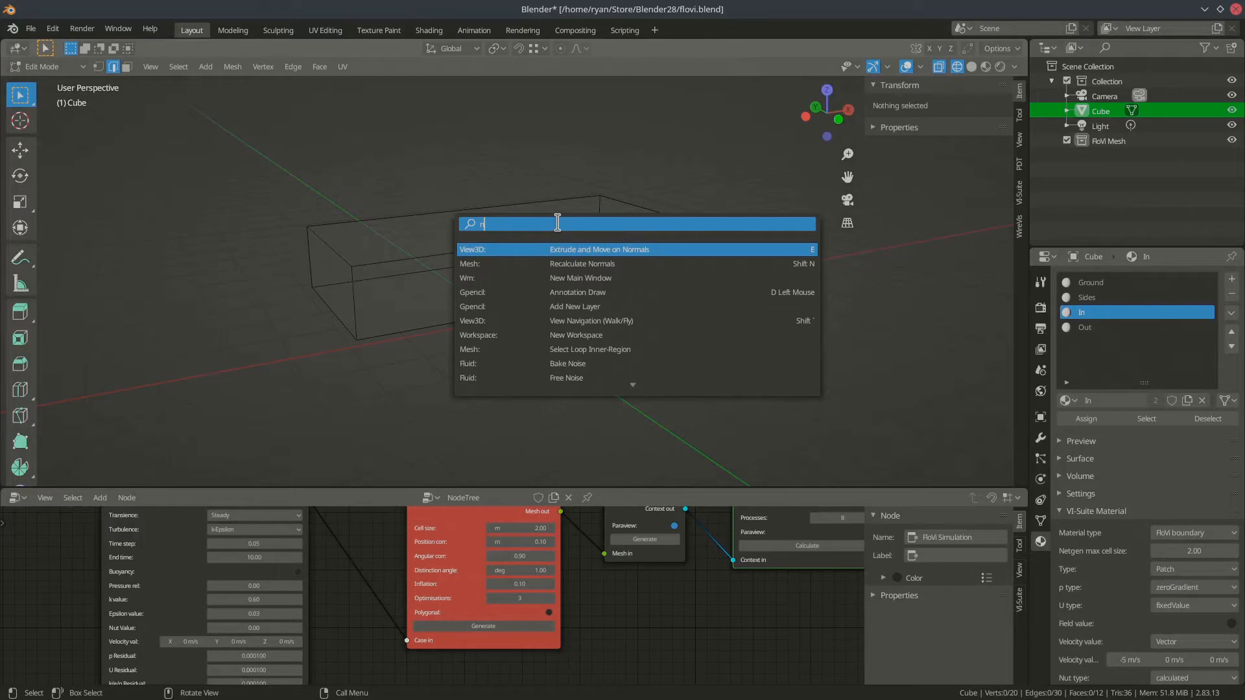
pyautogui.write('on')
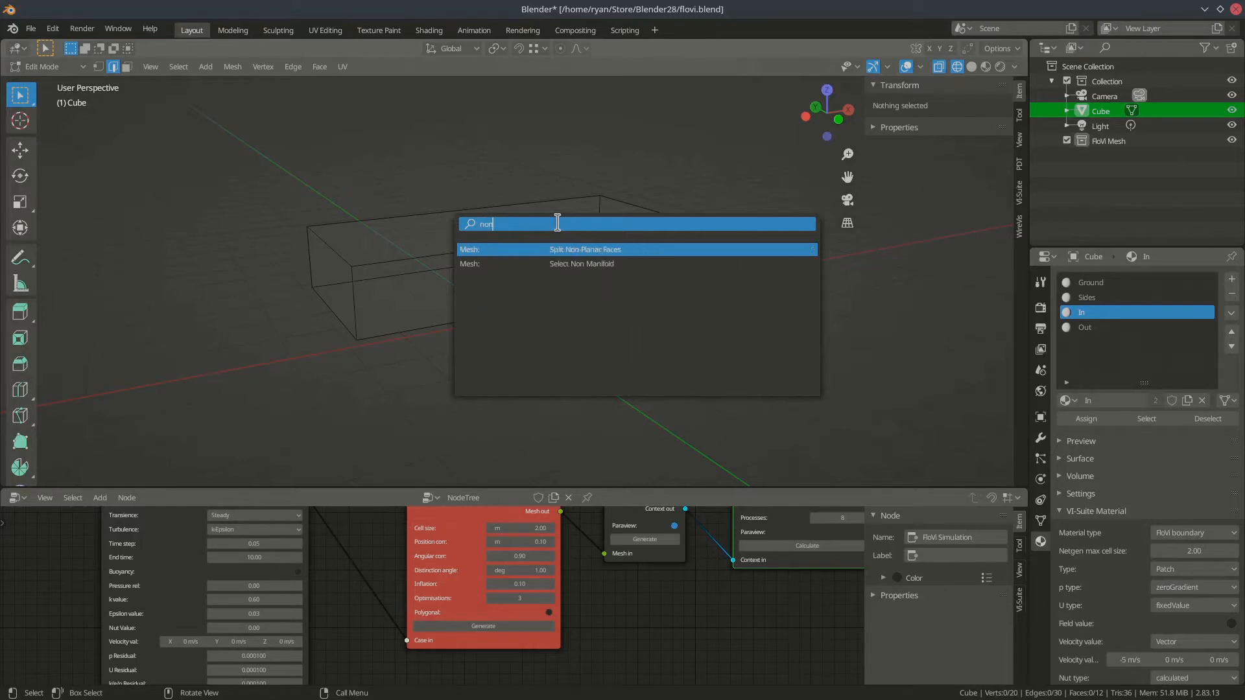
pyautogui.click(575, 265)
pyautogui.moveTo(553, 353); pyautogui.dragTo(478, 365, button='middle')
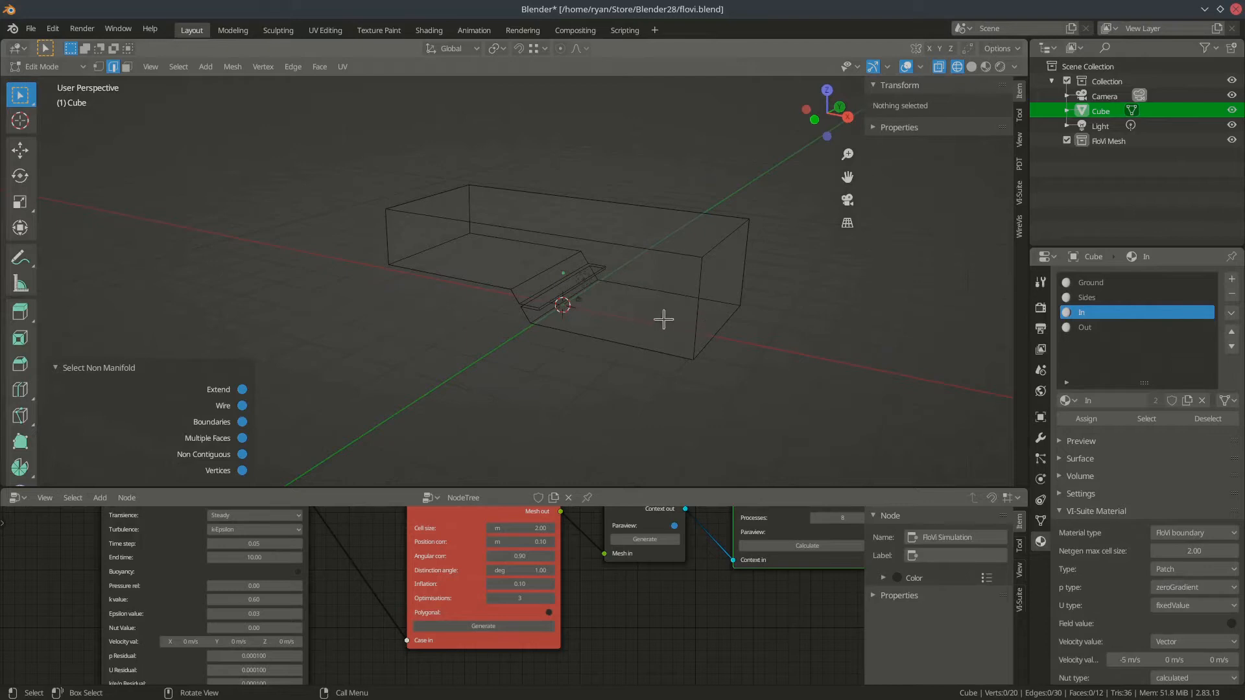
pyautogui.keyDown('shift'); pyautogui.moveTo(659, 317); pyautogui.dragTo(617, 332, button='middle'); pyautogui.keyUp('shift')
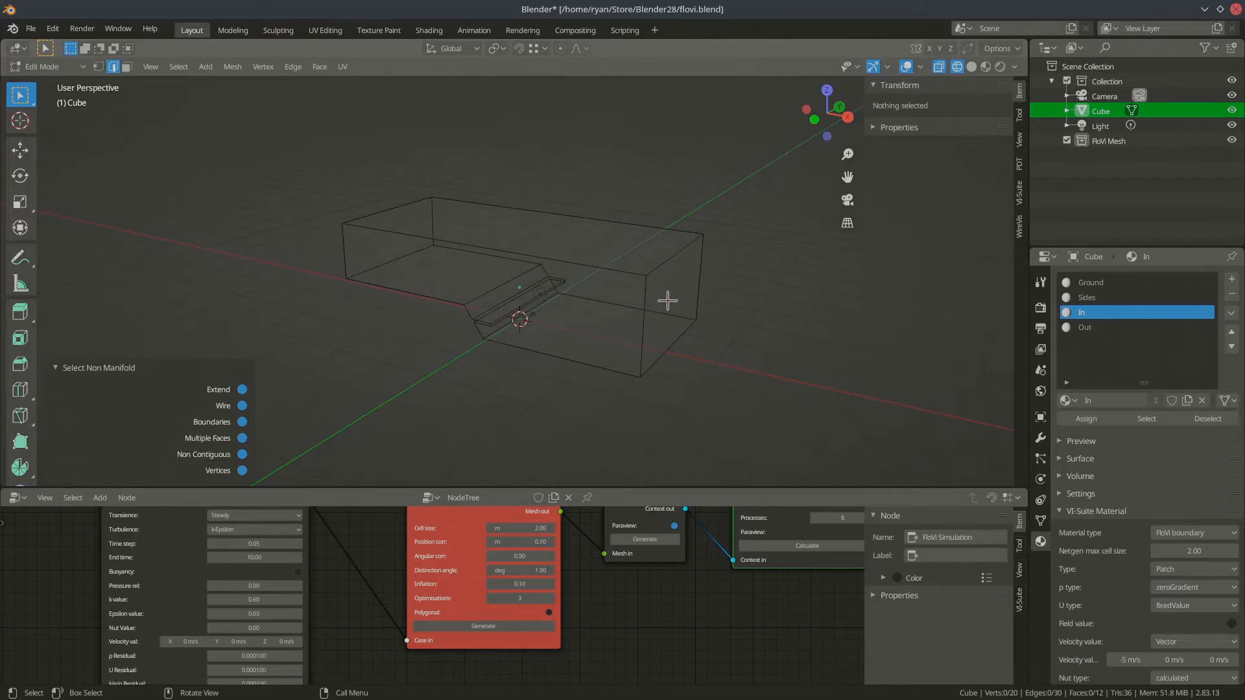
# Inset the domain's taller end face by about 0.46 m thickness in face selection and delete the inner face
pyautogui.moveTo(555, 350); pyautogui.dragTo(511, 350, button='middle')
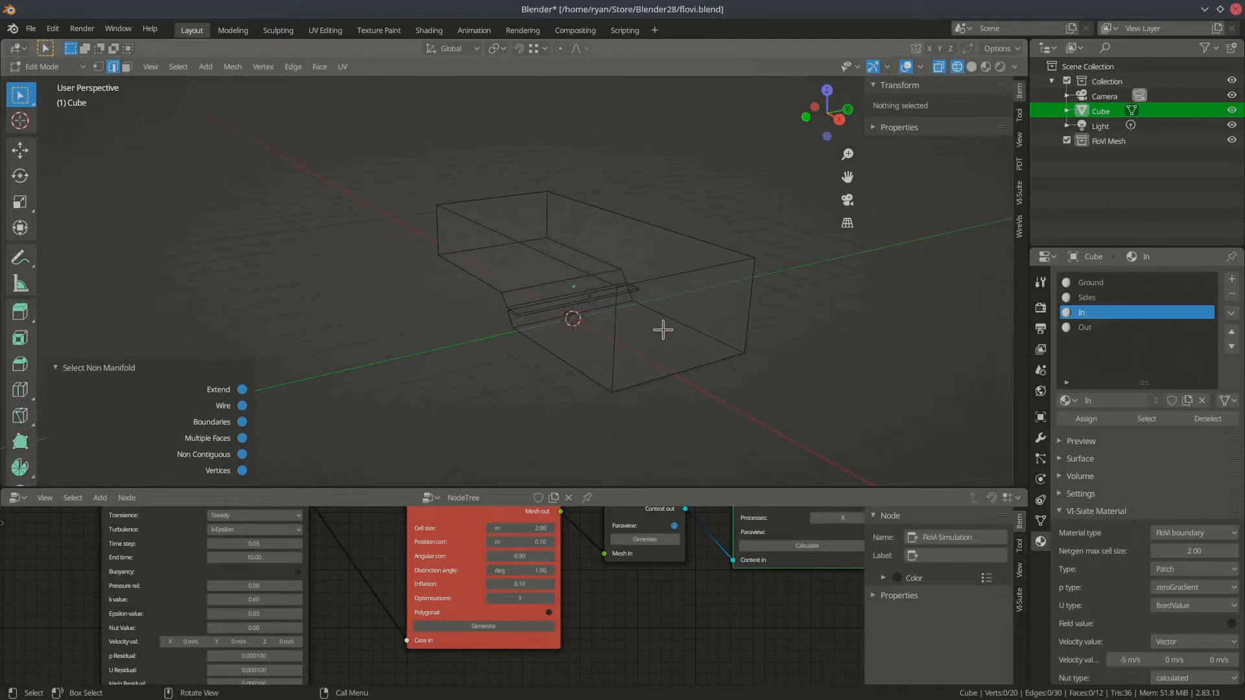
pyautogui.press('3')
pyautogui.click(670, 329)
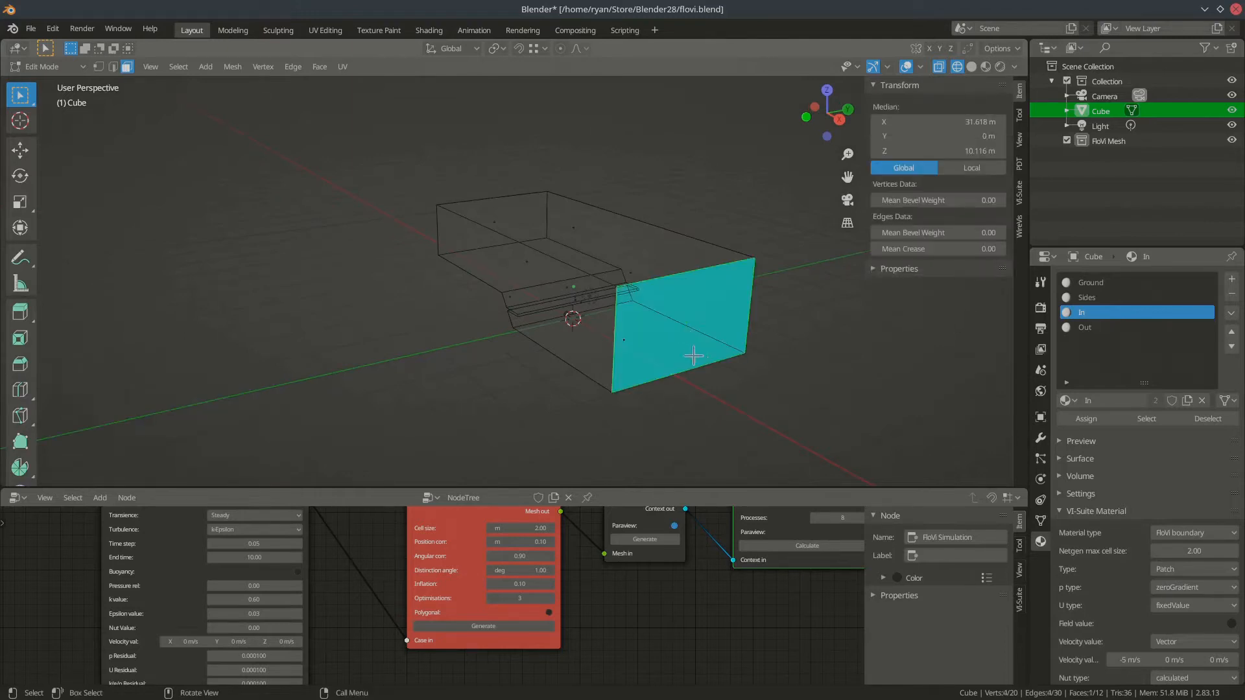
pyautogui.press('i')
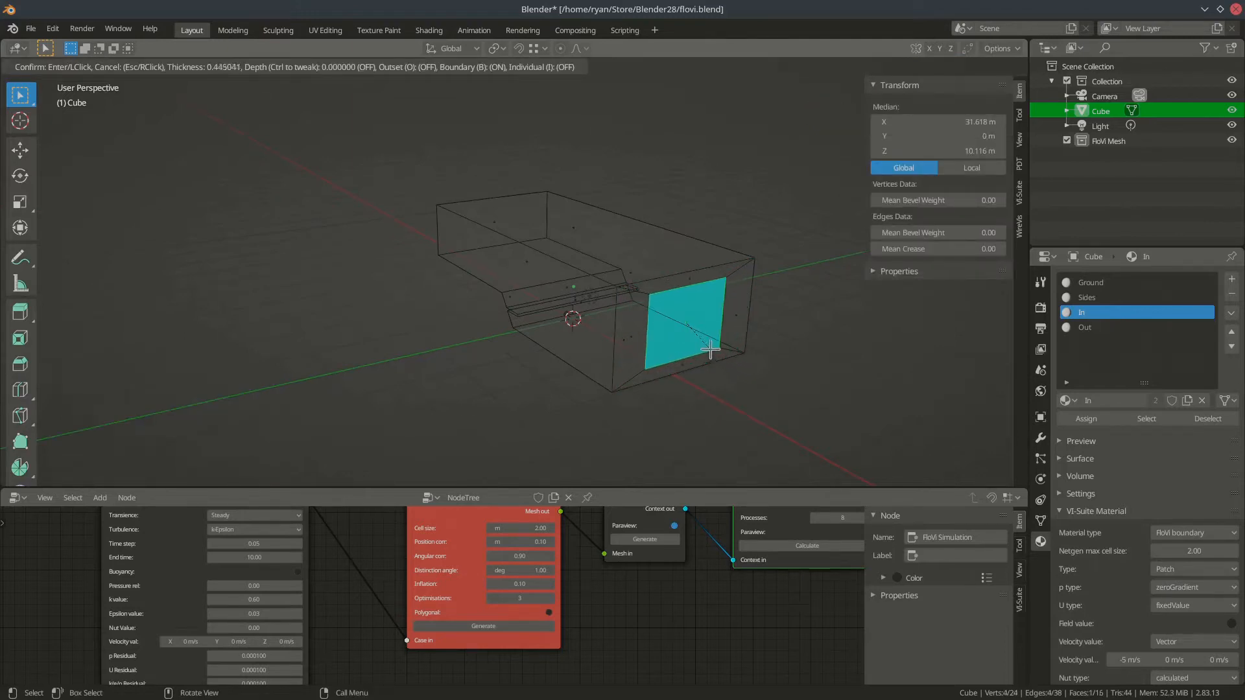
pyautogui.click(709, 348)
pyautogui.press('x')
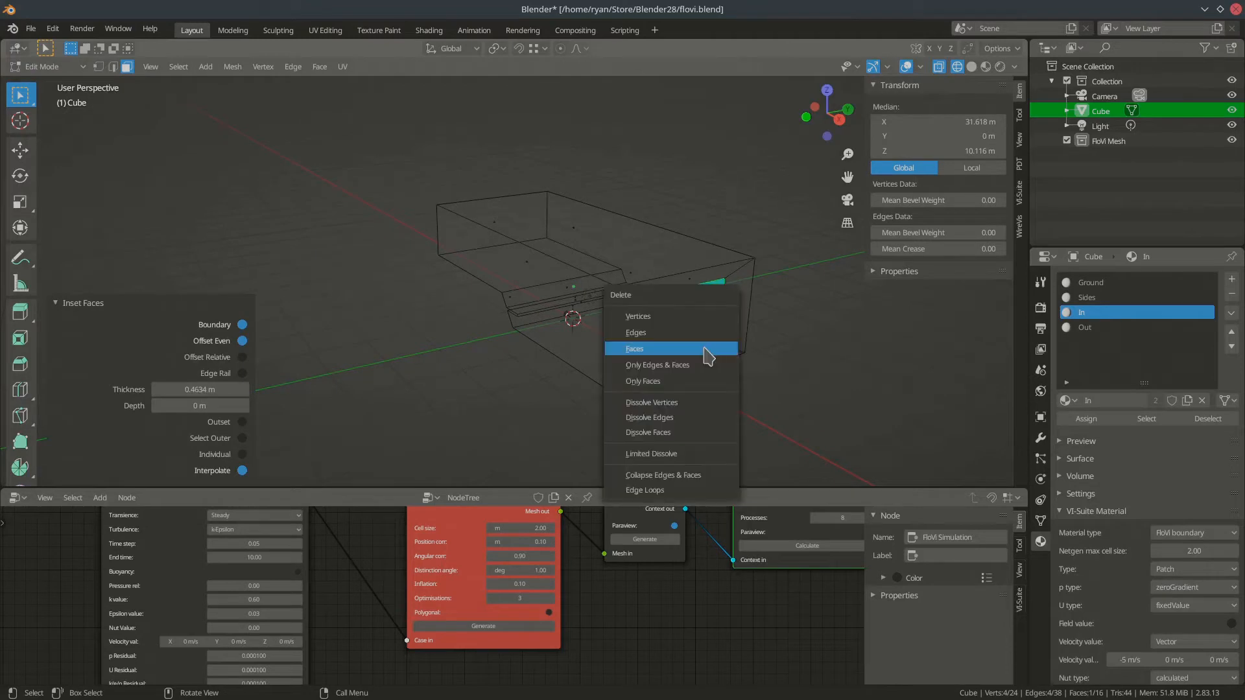
pyautogui.click(677, 345)
# Return to solid shading and inspect the opening in the domain's end face
pyautogui.moveTo(686, 348); pyautogui.dragTo(846, 166, button='middle')
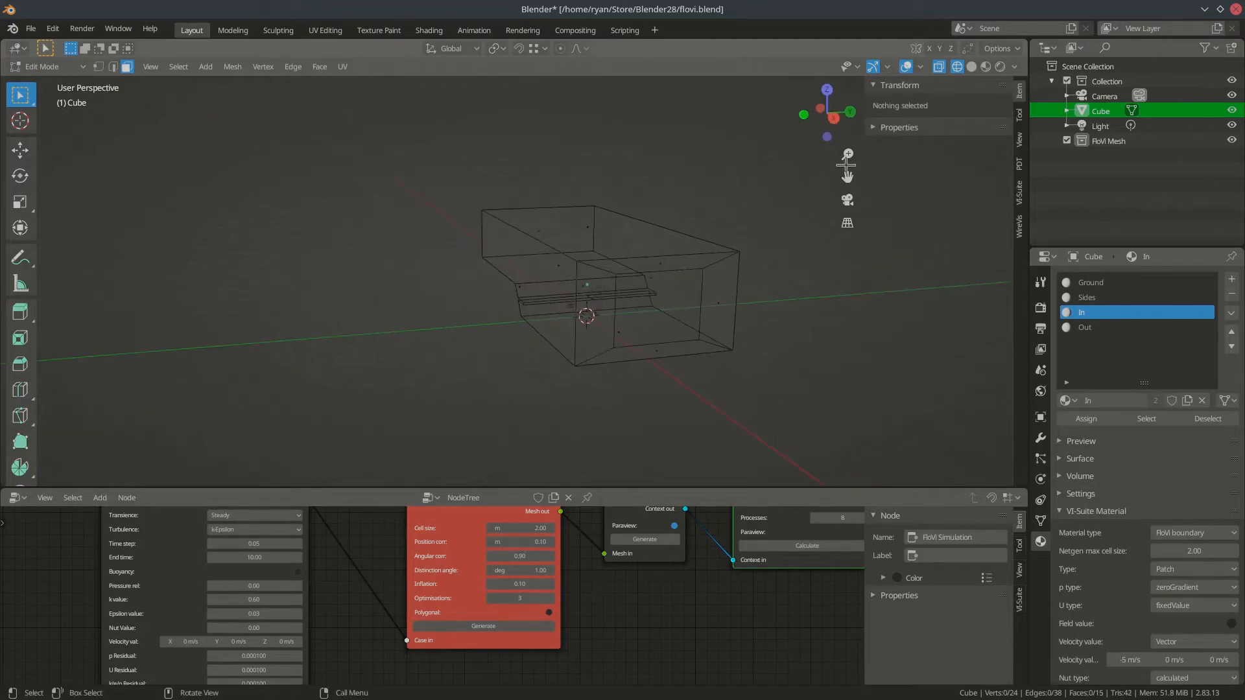
pyautogui.click(971, 67)
pyautogui.moveTo(676, 307); pyautogui.dragTo(622, 327, button='middle')
pyautogui.scroll(5, 553, 336)
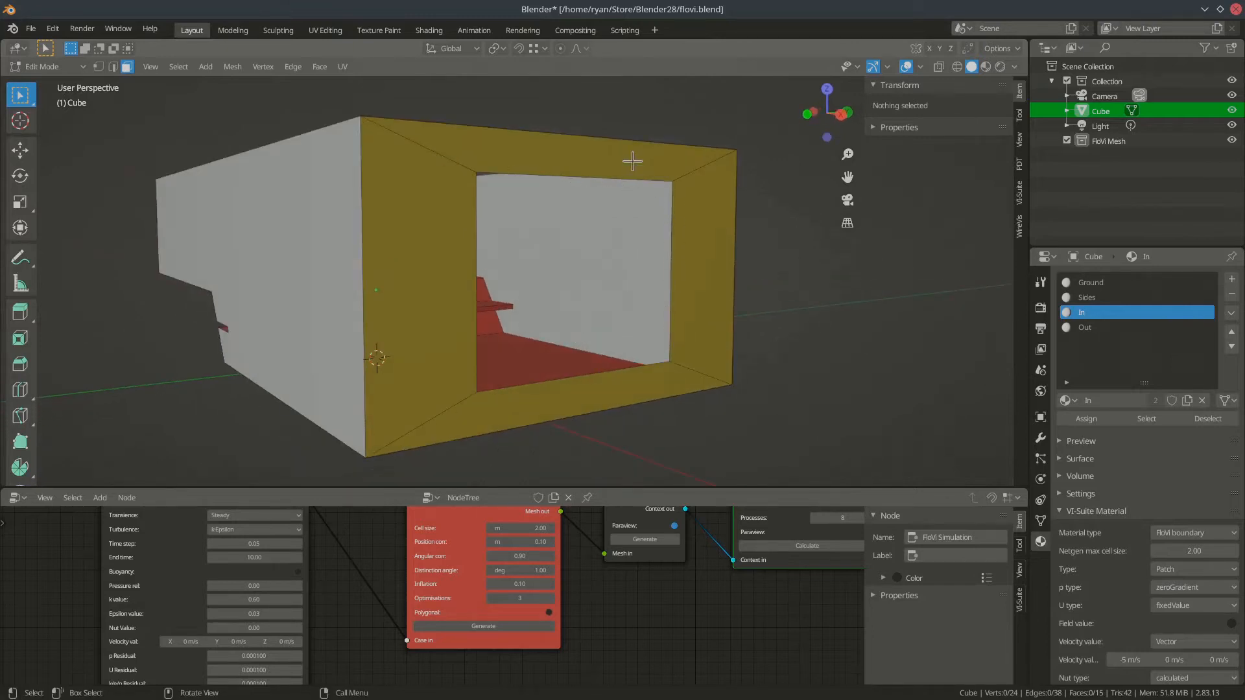
pyautogui.scroll(-3, 578, 282)
pyautogui.moveTo(577, 283); pyautogui.dragTo(553, 302, button='middle')
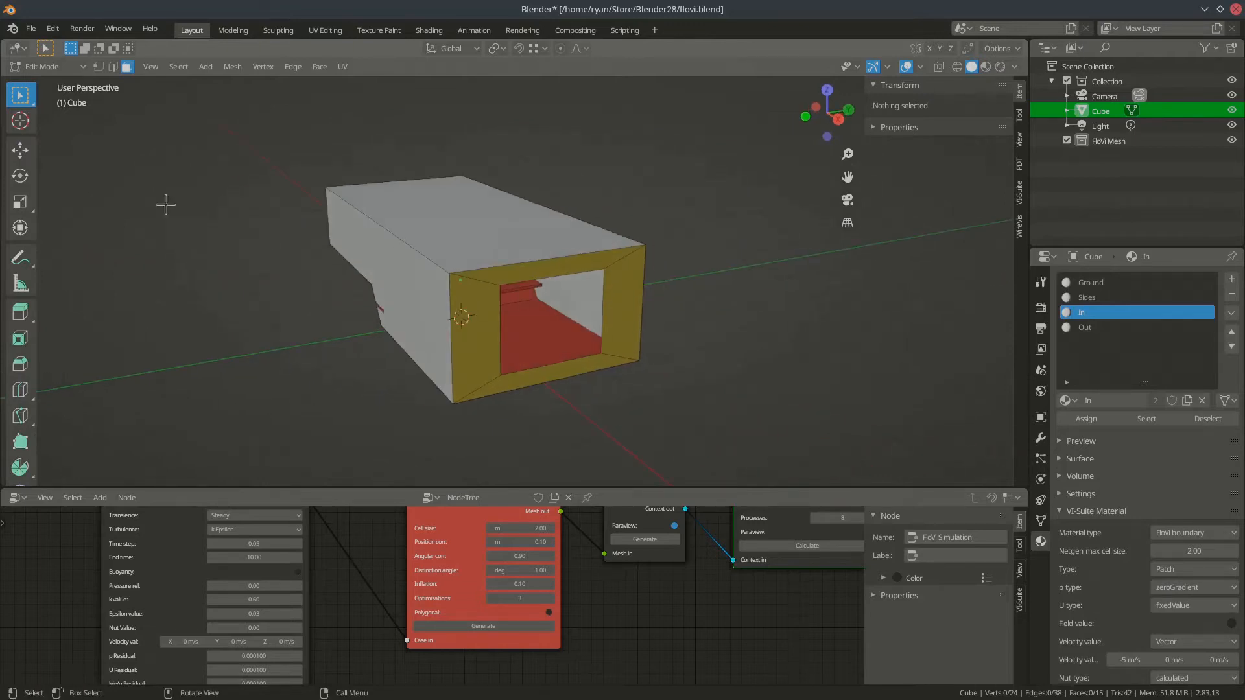
# Run Select Non Manifold in edge selection to find the open edges around the hole in the domain's end face
pyautogui.click(113, 66)
pyautogui.press('F3')
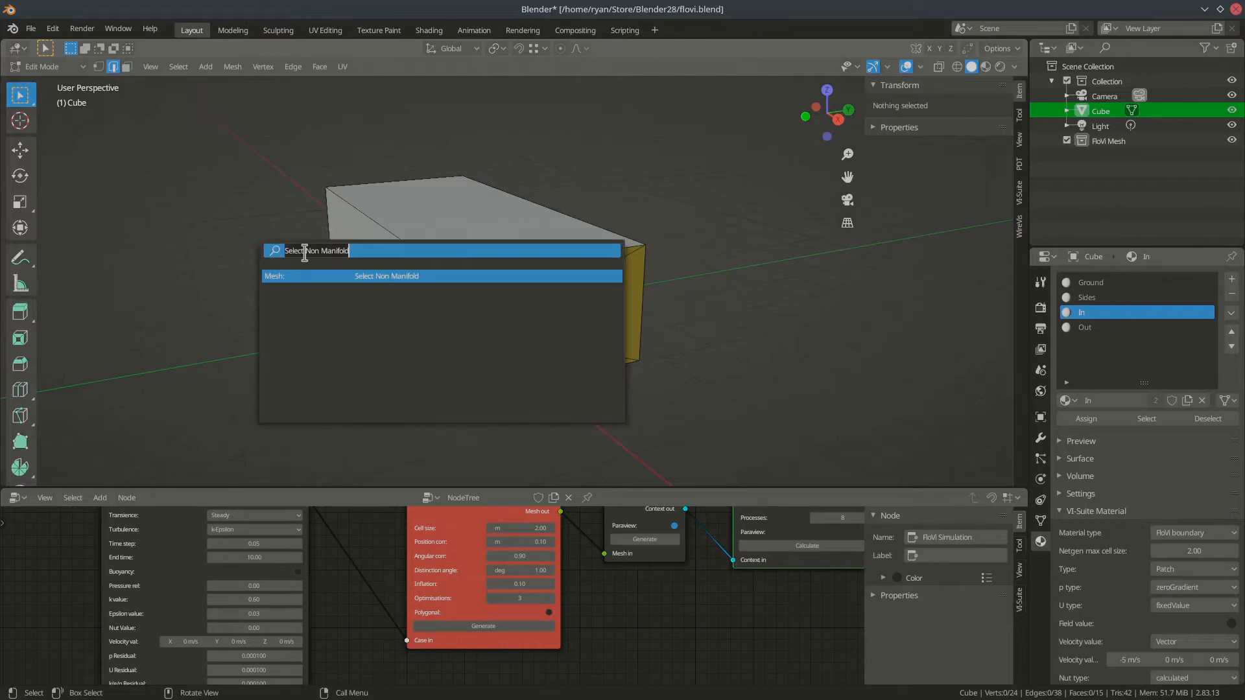
pyautogui.click(337, 276)
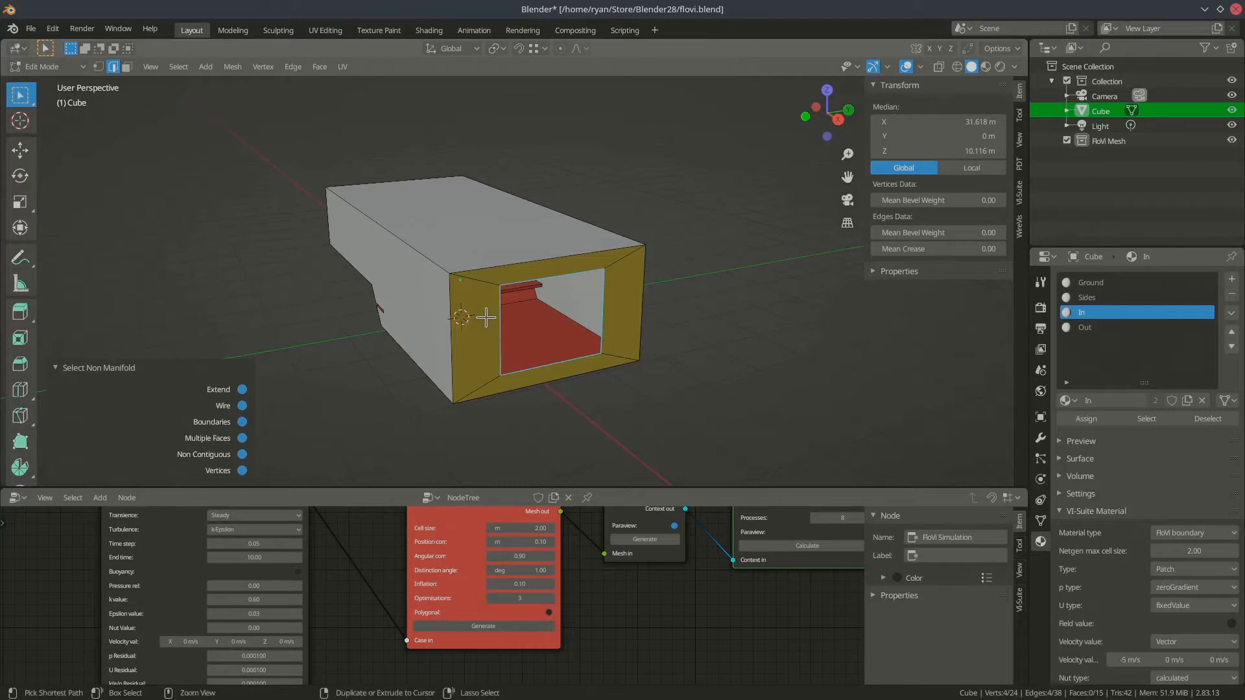
# Undo the inset and face deletion on the domain's taller end and return to Object mode
pyautogui.hotkey('ctrl', 'x')
pyautogui.press('3')
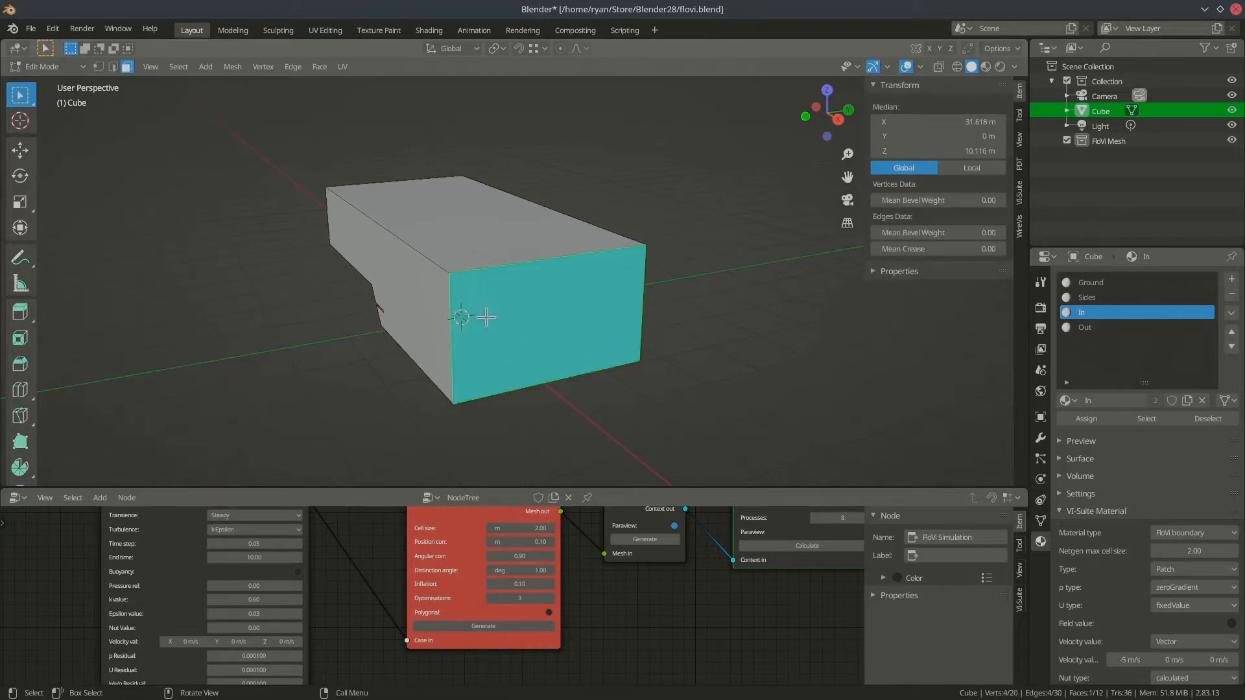
pyautogui.moveTo(485, 317); pyautogui.dragTo(631, 312, button='middle')
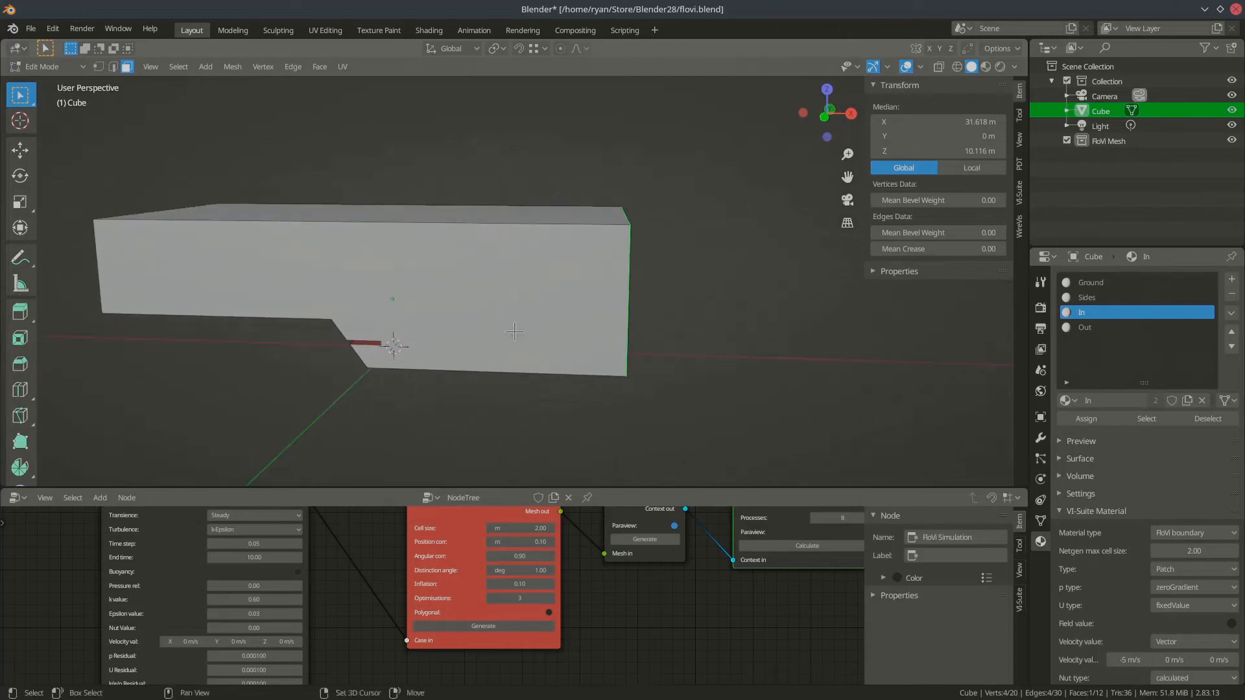
pyautogui.press('Tab')
pyautogui.moveTo(513, 266); pyautogui.dragTo(537, 289, button='middle')
pyautogui.moveTo(379, 285); pyautogui.dragTo(498, 270, button='middle')
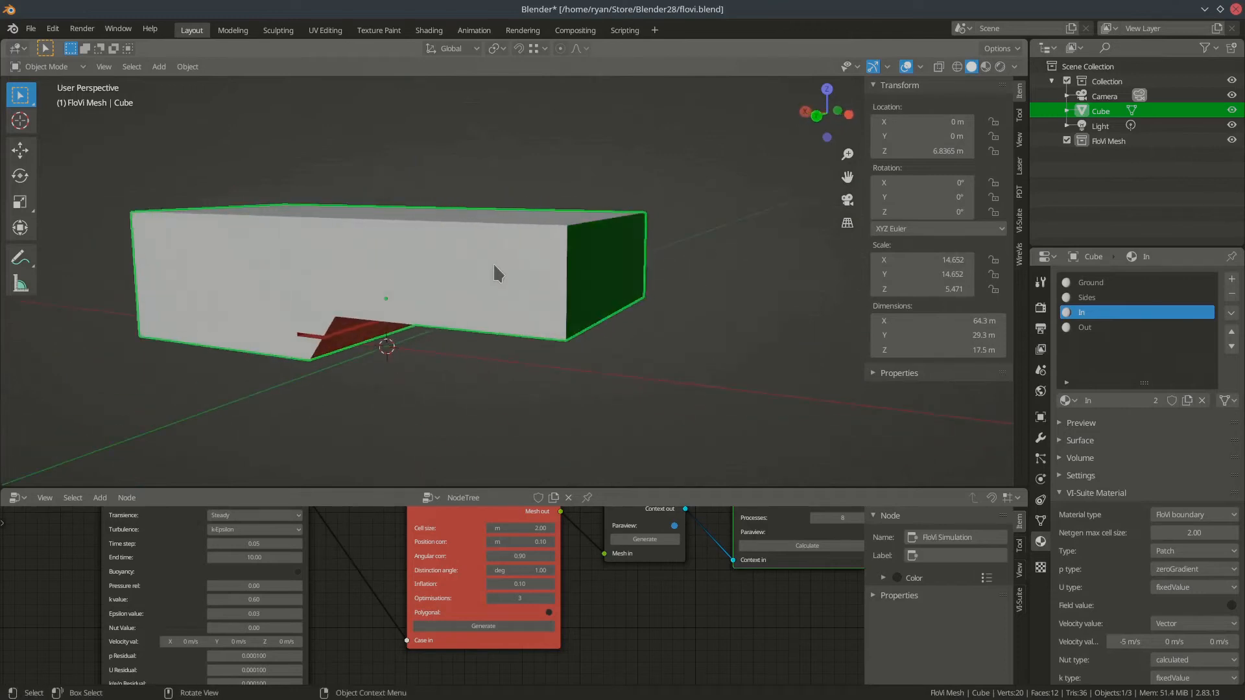
# Set the cube's VI-Suite object definition to CFD Domain
pyautogui.click(1041, 417)
pyautogui.scroll(-3, 1082, 437)
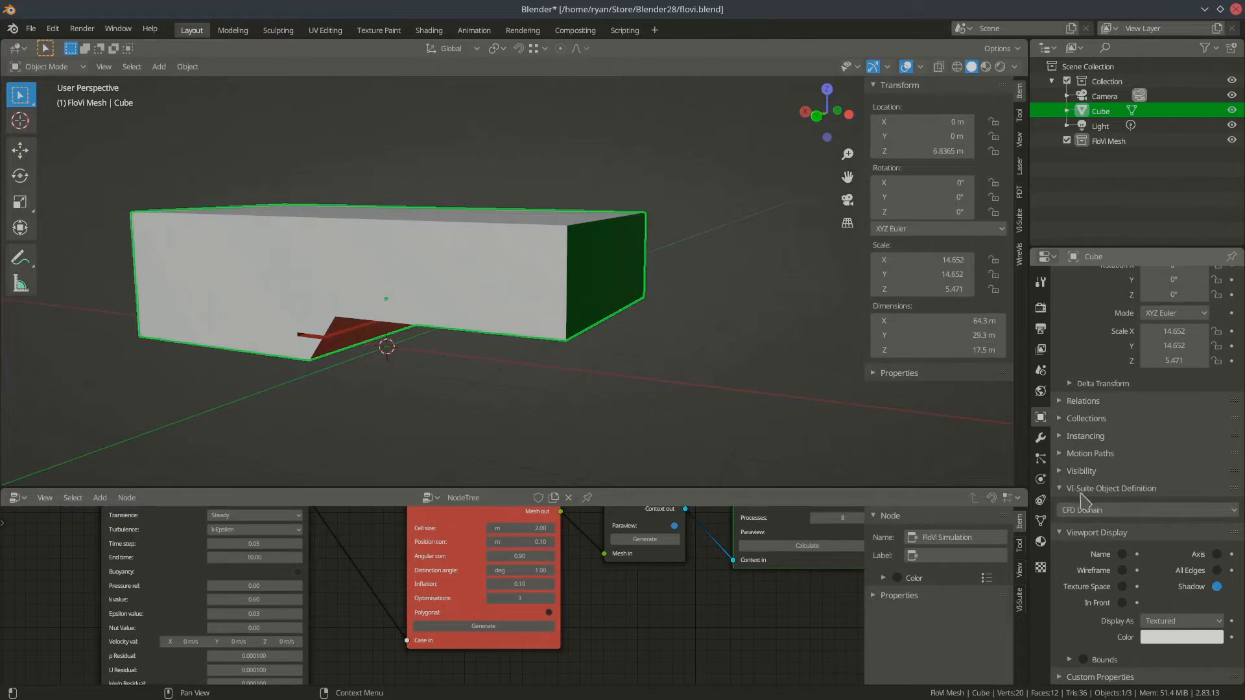
pyautogui.click(1139, 512)
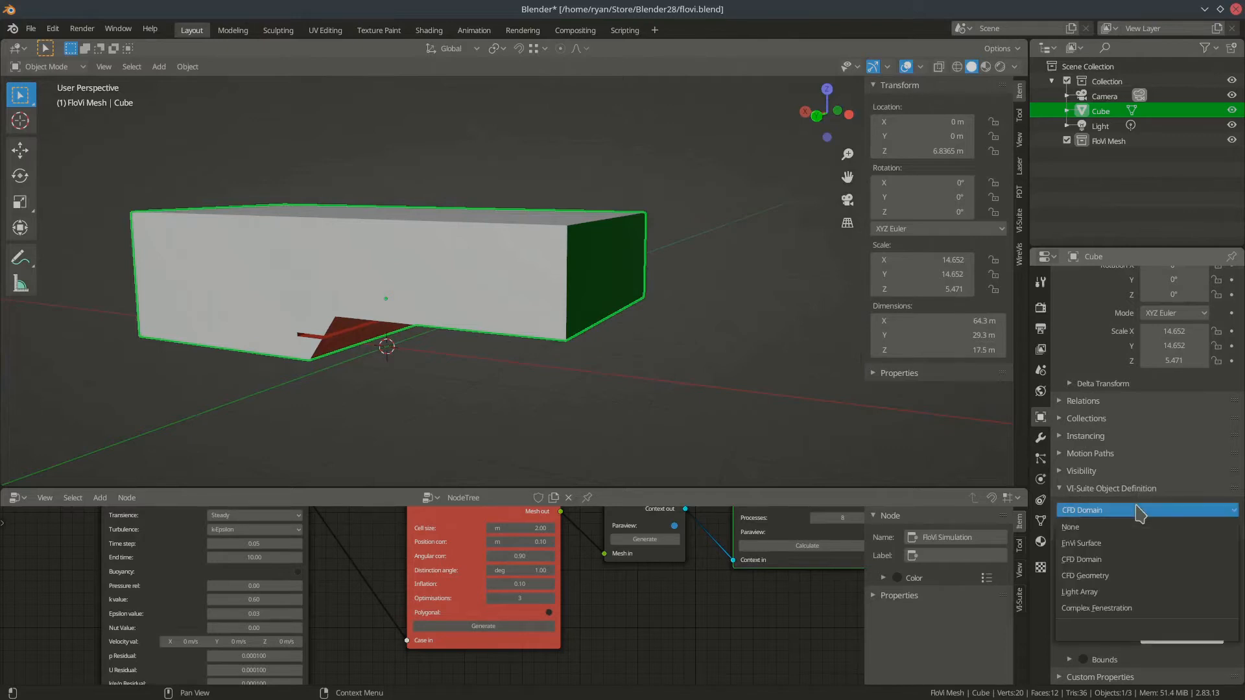
pyautogui.click(1104, 560)
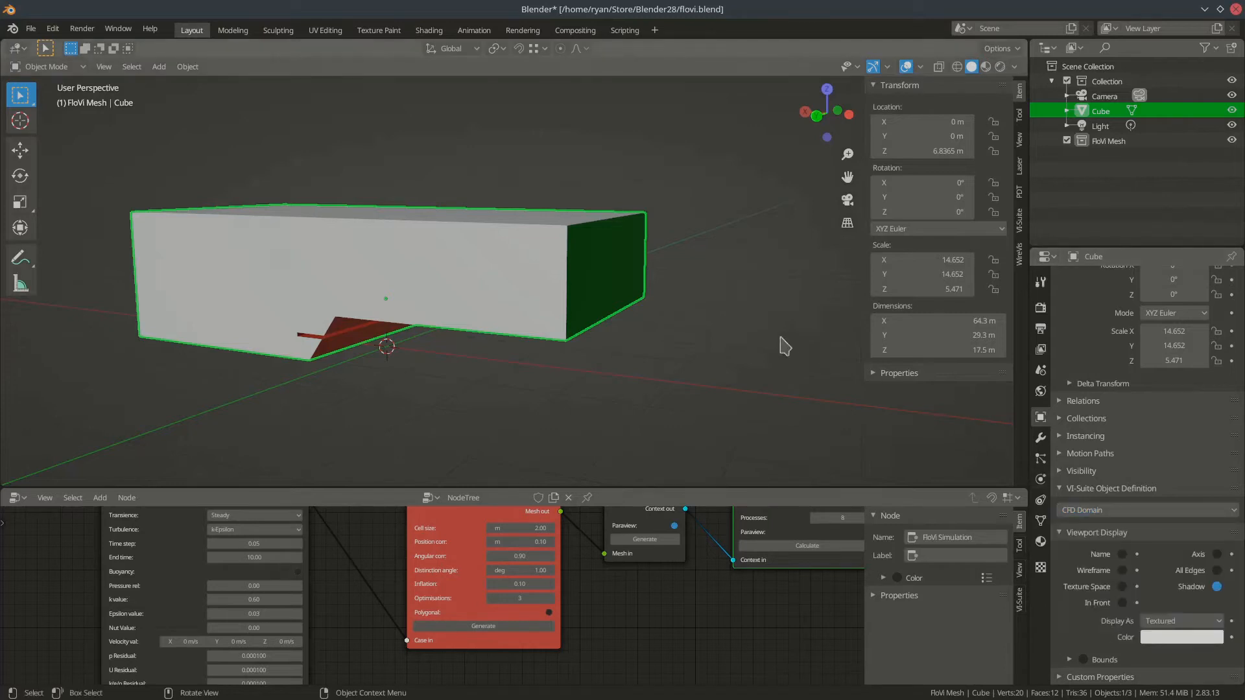
pyautogui.moveTo(569, 299); pyautogui.dragTo(380, 203, button='middle')
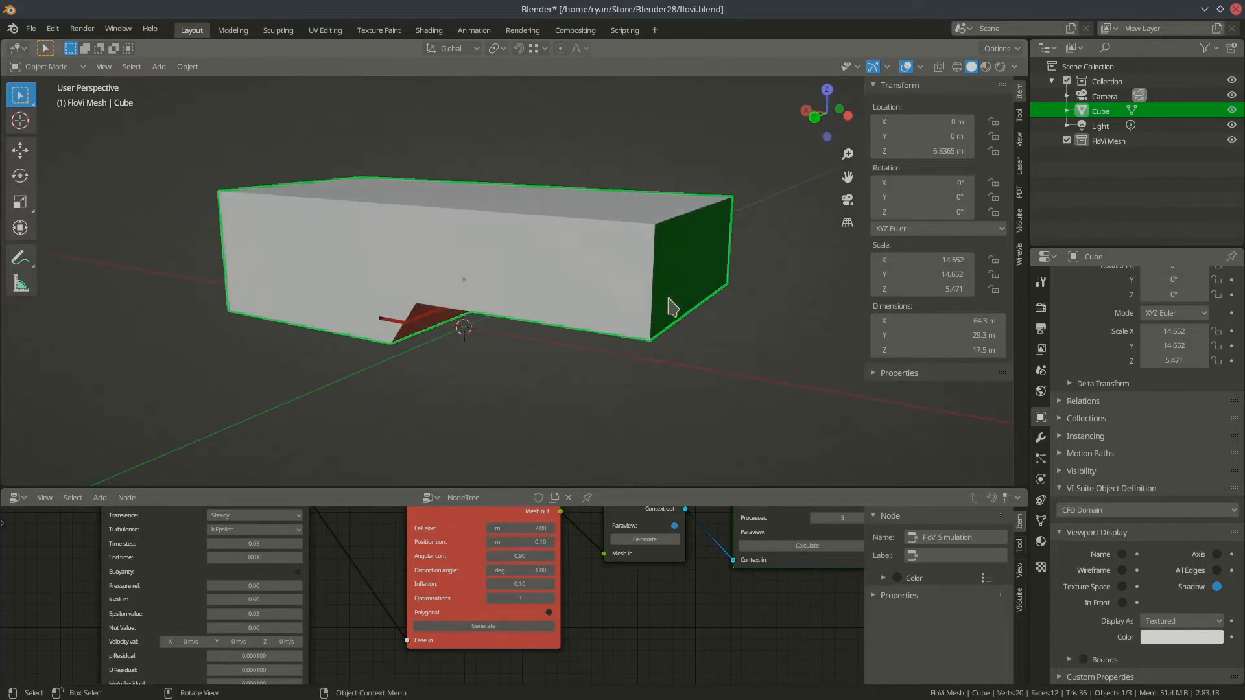
pyautogui.moveTo(415, 242); pyautogui.dragTo(594, 246, button='middle')
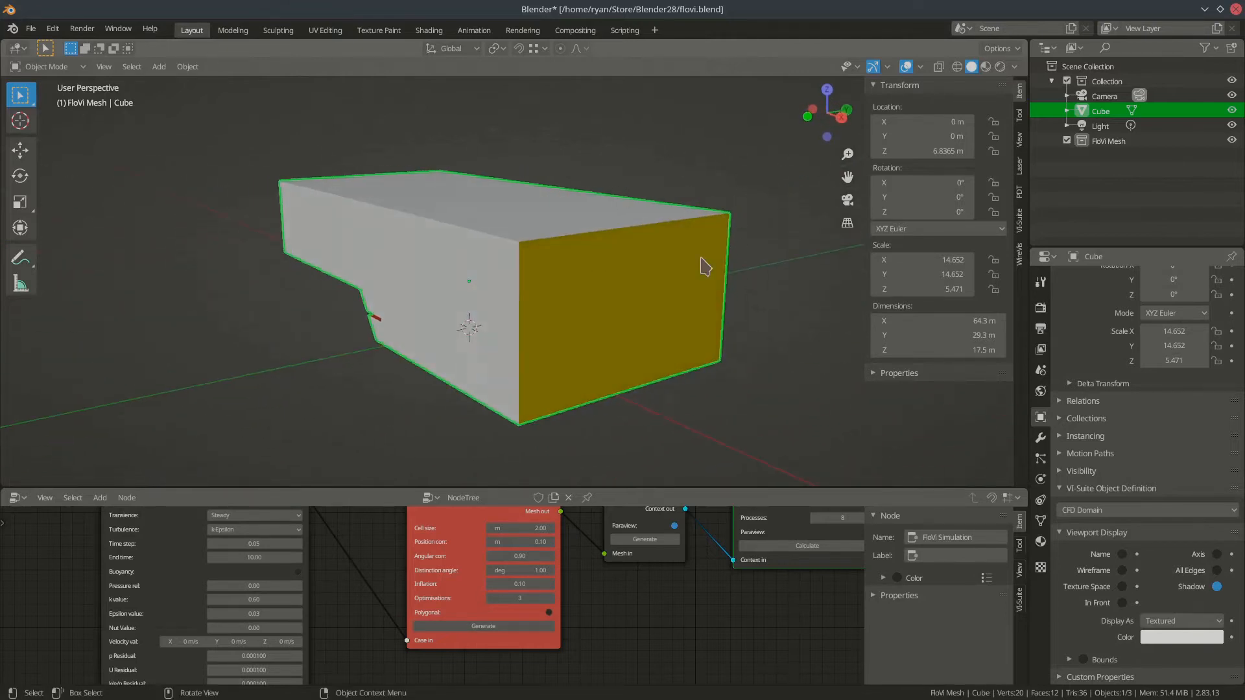
# List the domain's materials and, in Edit mode, select the faces assigned to Ground to inspect them from below
pyautogui.click(1041, 544)
pyautogui.moveTo(536, 348); pyautogui.dragTo(639, 344, button='middle')
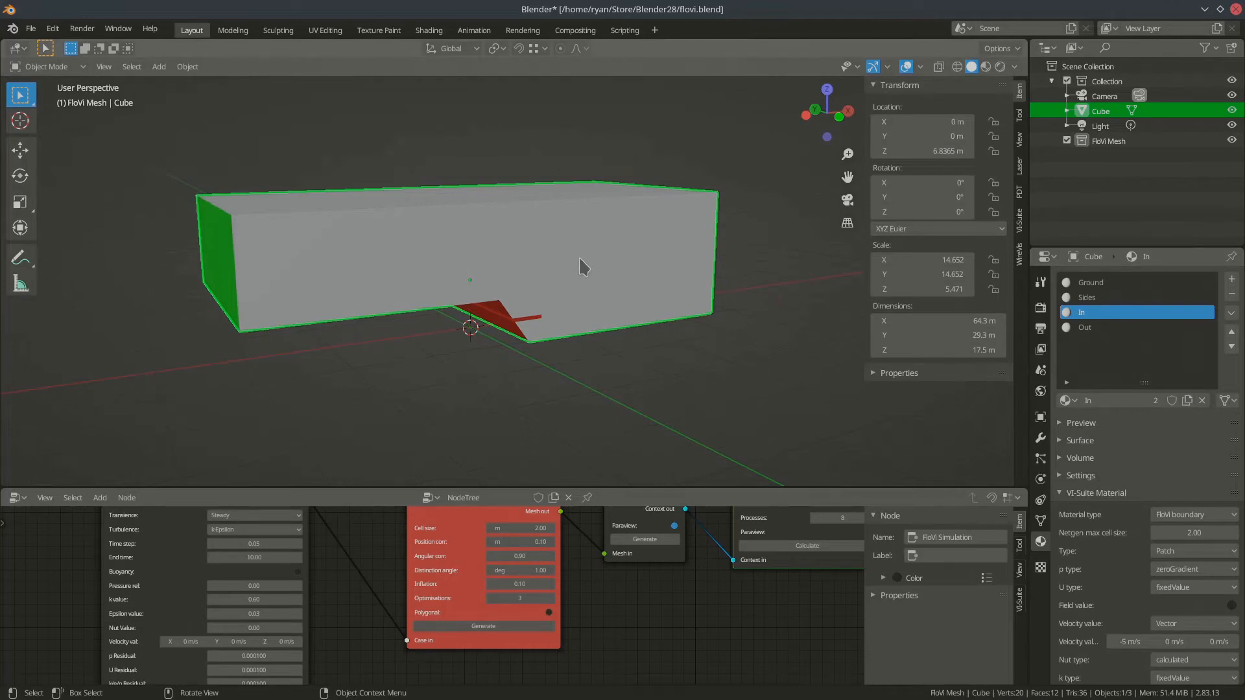
pyautogui.press('Tab')
pyautogui.moveTo(572, 252); pyautogui.dragTo(584, 242, button='middle')
pyautogui.hotkey('alt', 'a')
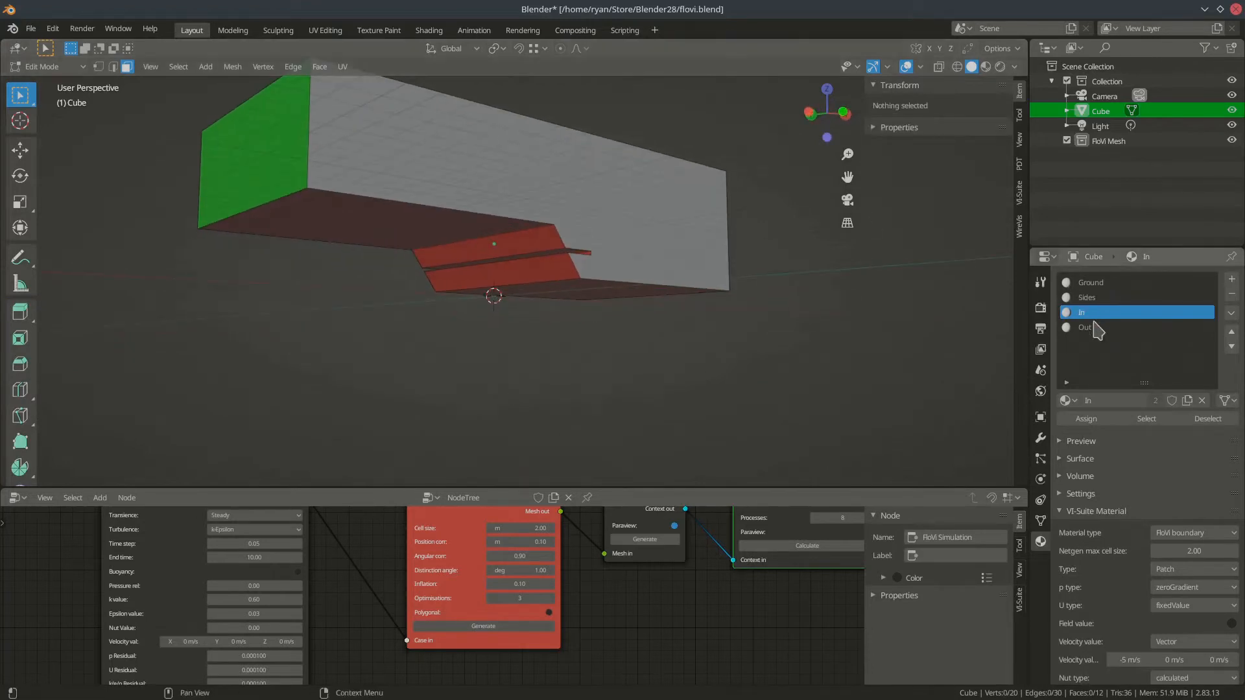
pyautogui.click(1096, 282)
pyautogui.keyDown('shift'); pyautogui.moveTo(635, 210); pyautogui.dragTo(634, 263, button='middle'); pyautogui.keyUp('shift')
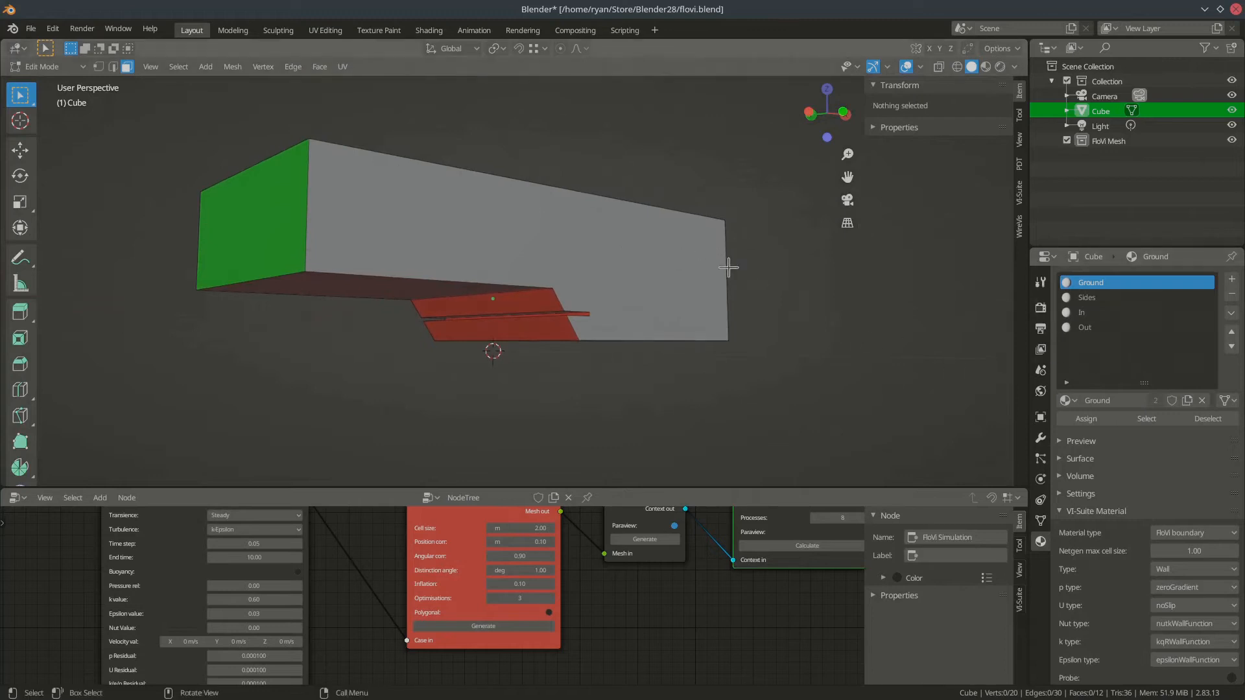
pyautogui.click(1155, 418)
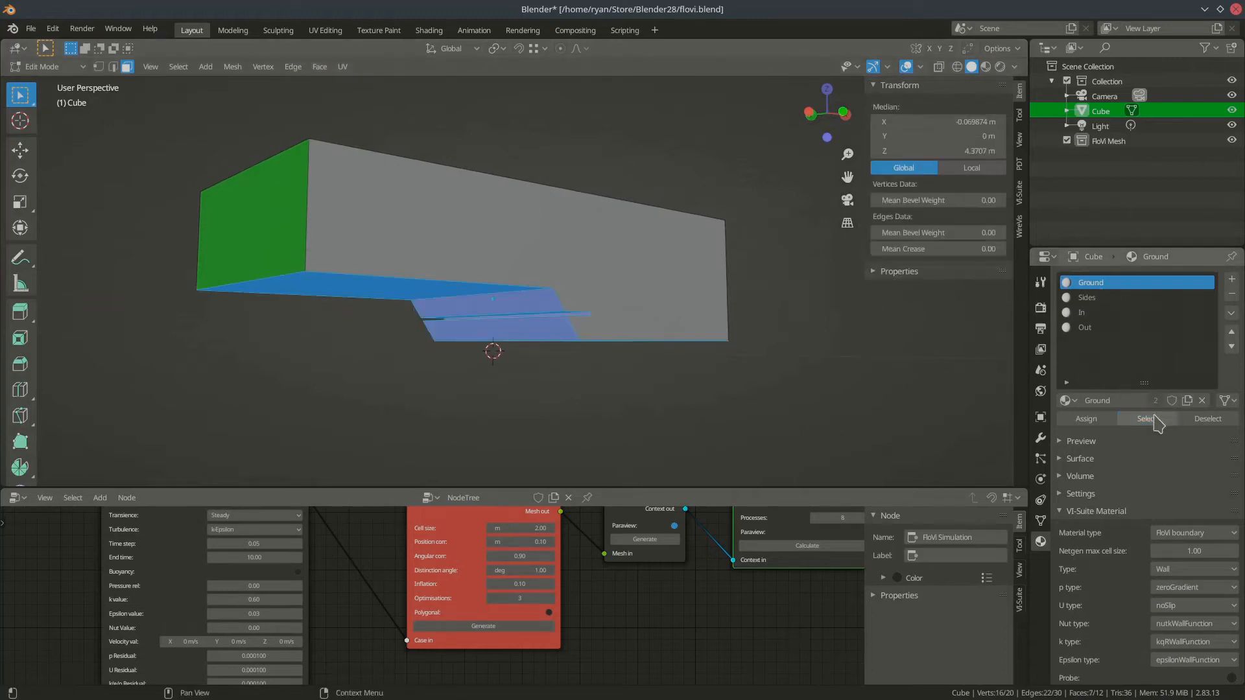
pyautogui.moveTo(670, 370); pyautogui.dragTo(564, 280, button='middle')
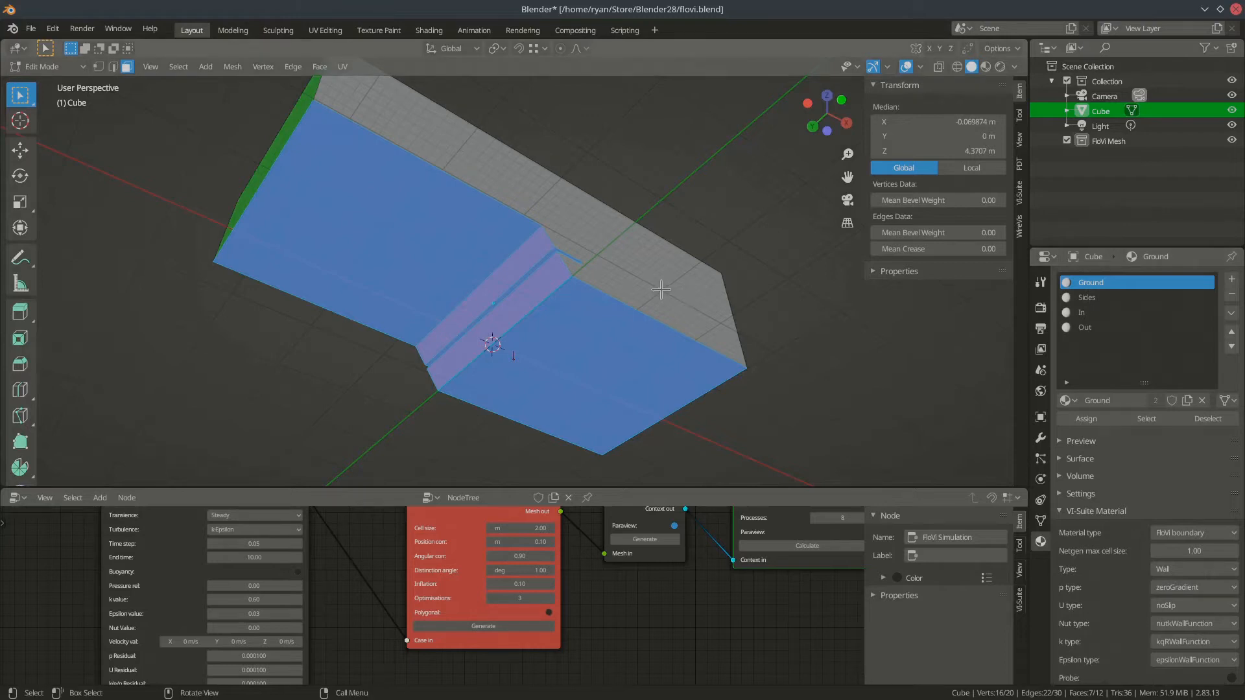
pyautogui.moveTo(660, 295); pyautogui.dragTo(589, 332, button='middle')
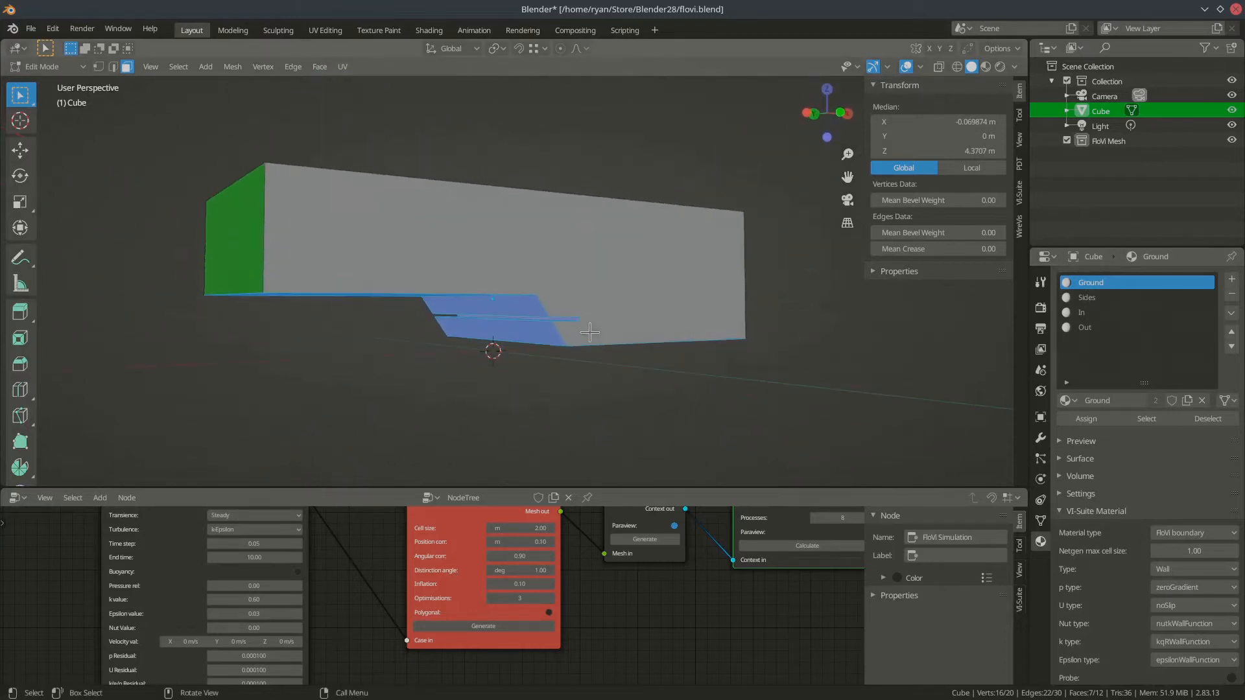
# Clear the selection, then select the faces assigned to the Sides material and inspect them around the domain
pyautogui.hotkey('alt', 'a')
pyautogui.click(1099, 299)
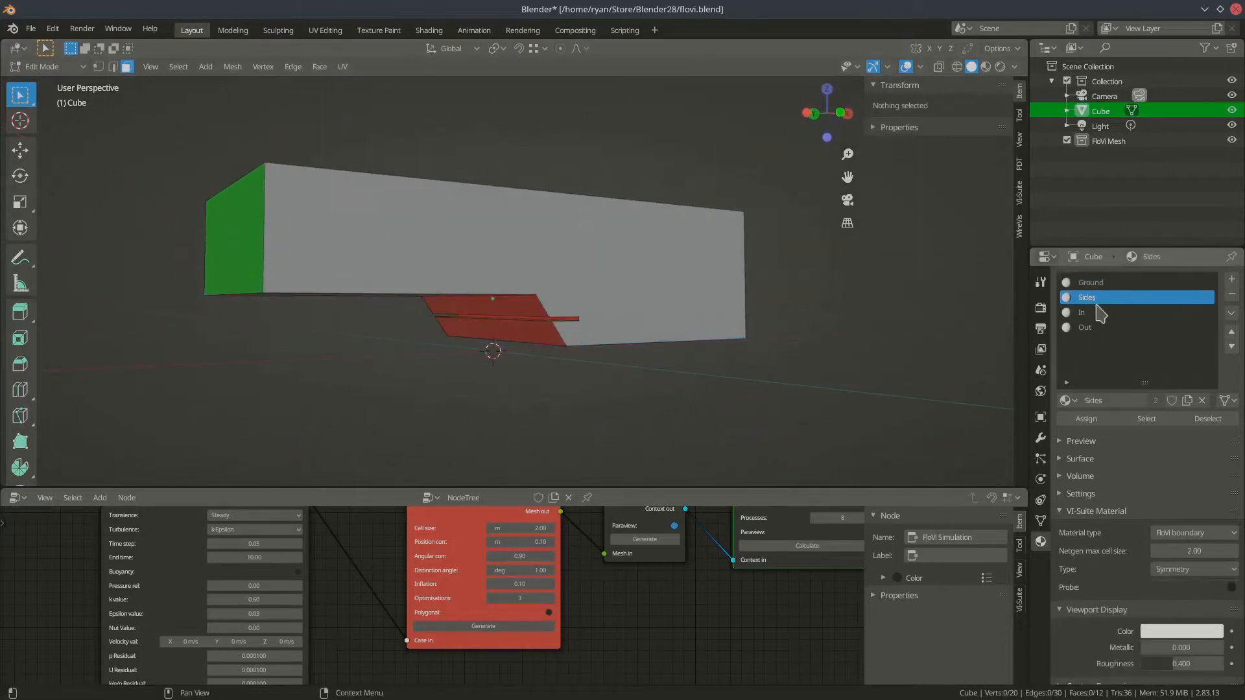
pyautogui.click(1161, 421)
pyautogui.moveTo(418, 297); pyautogui.dragTo(794, 341, button='middle')
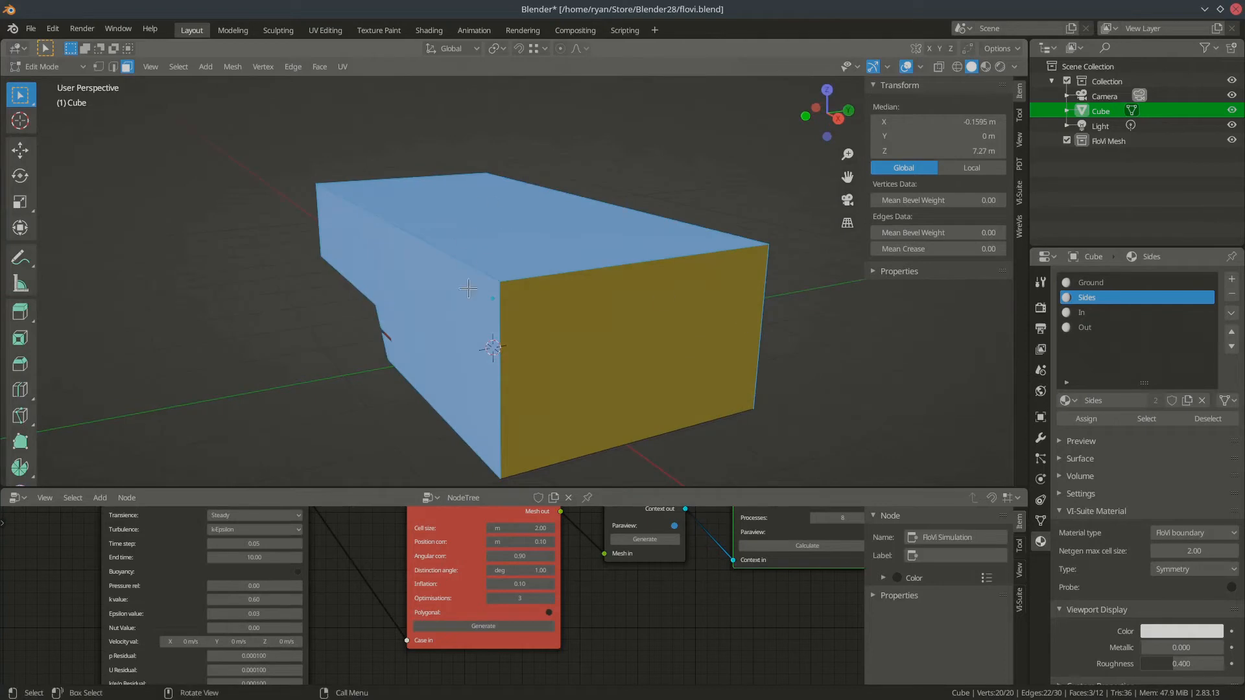
pyautogui.moveTo(615, 258); pyautogui.dragTo(566, 245, button='middle')
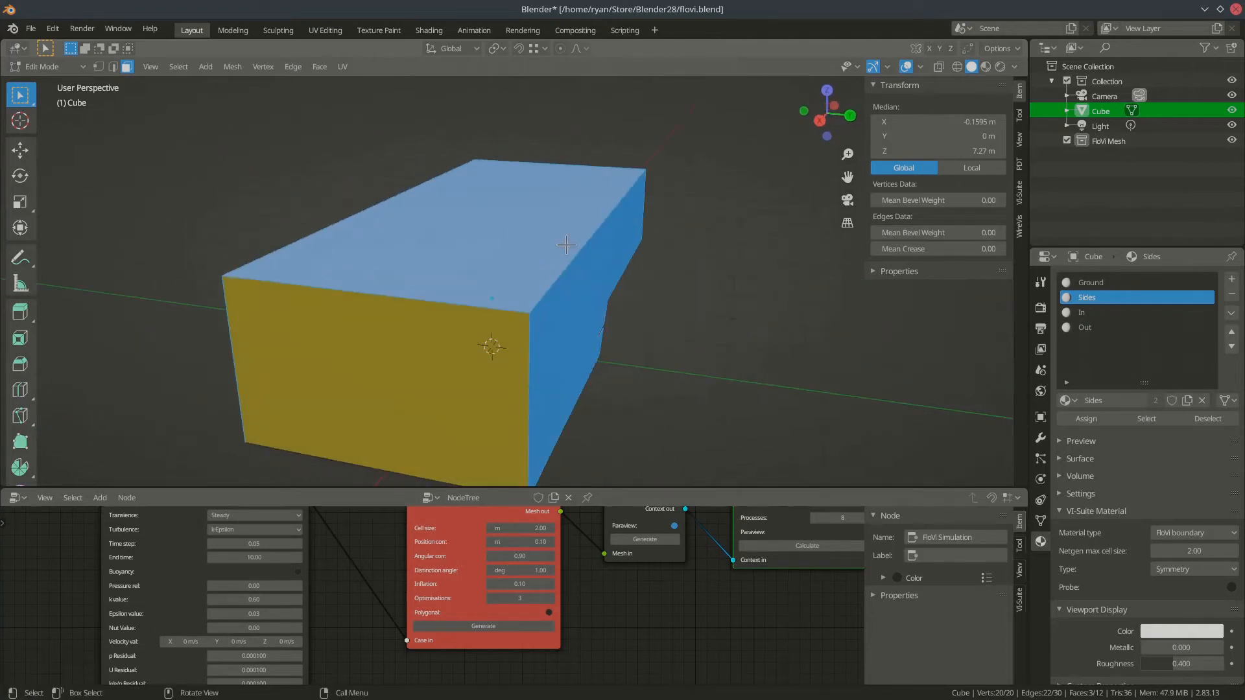
pyautogui.moveTo(464, 236); pyautogui.dragTo(778, 260, button='middle')
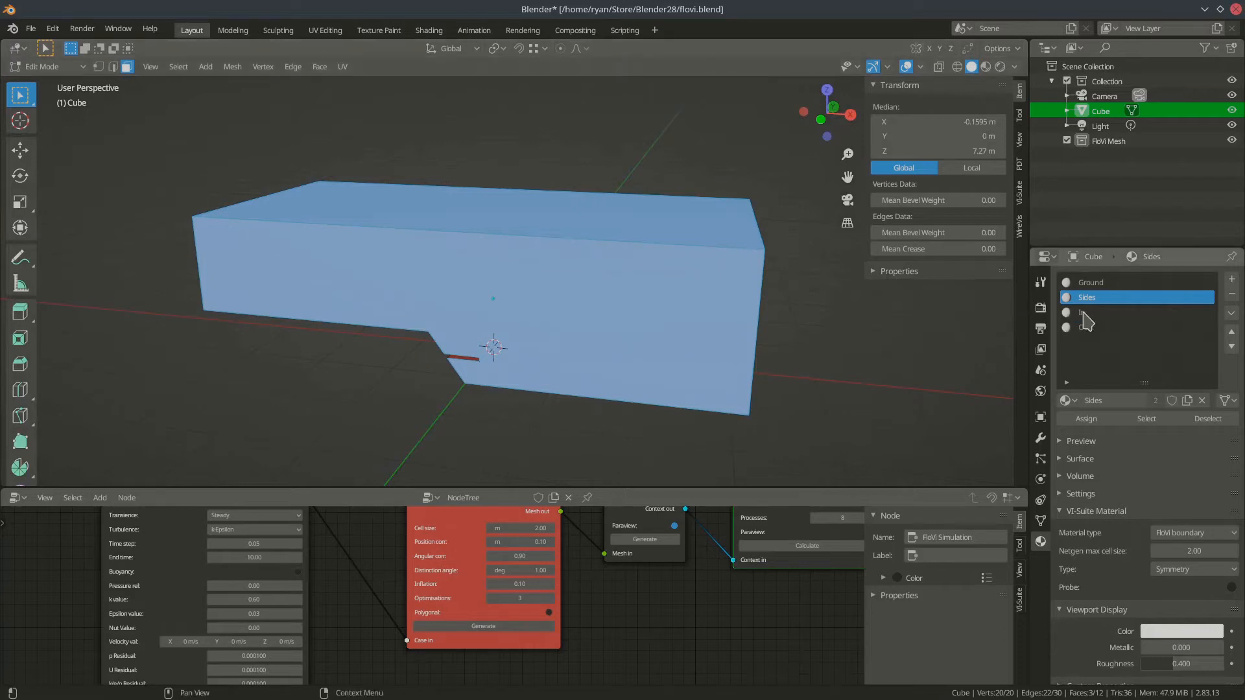
# Replace the selection with the face assigned to the In material and inspect that inlet end
pyautogui.click(770, 350)
pyautogui.click(1081, 313)
pyautogui.click(1146, 418)
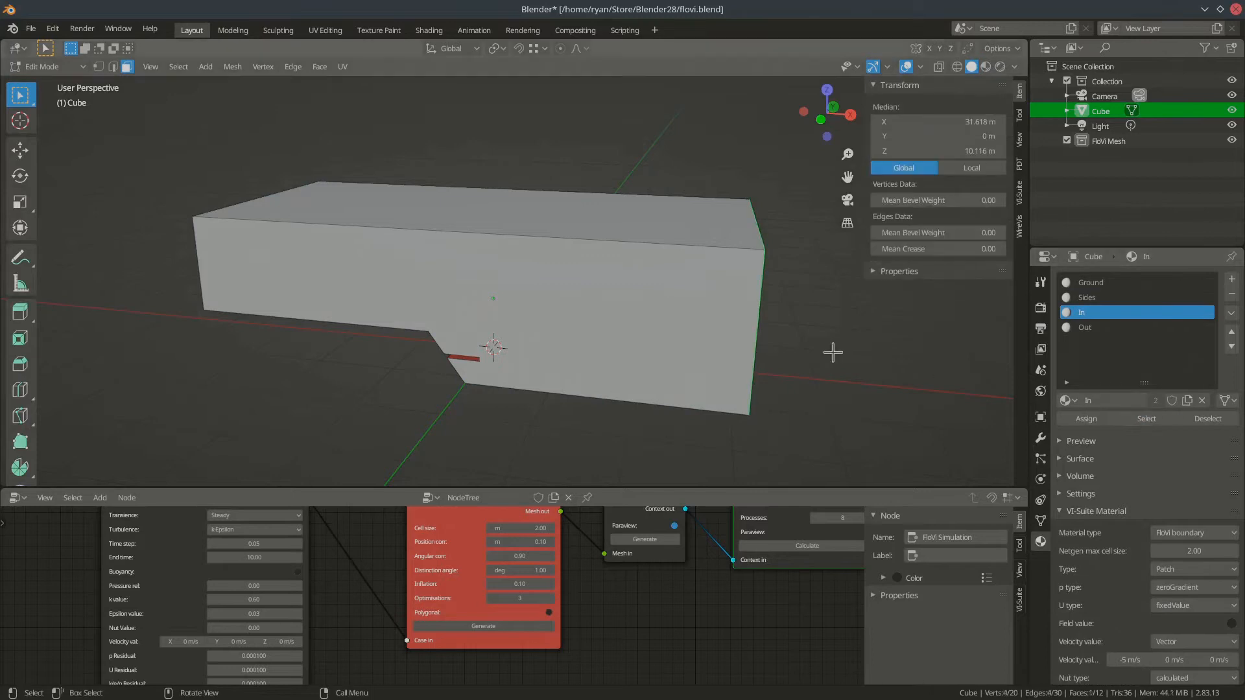
pyautogui.moveTo(650, 332); pyautogui.dragTo(674, 321, button='middle')
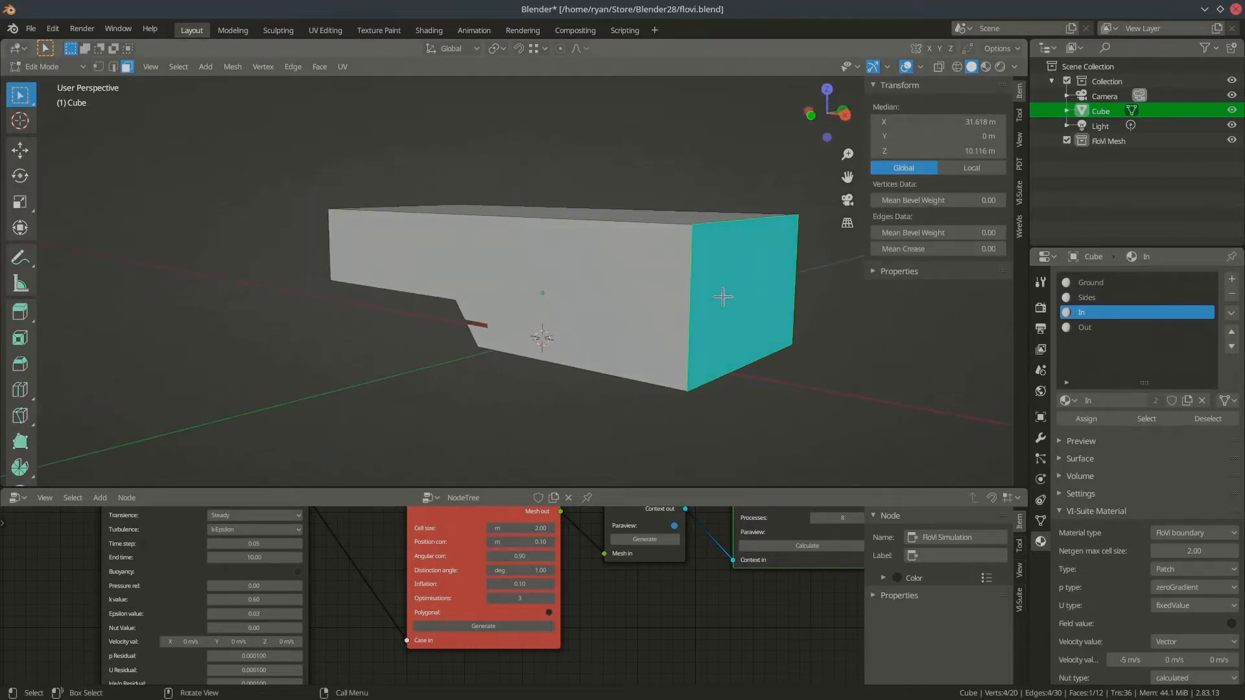
pyautogui.moveTo(547, 263); pyautogui.dragTo(624, 271, button='middle')
pyautogui.scroll(-3, 624, 271)
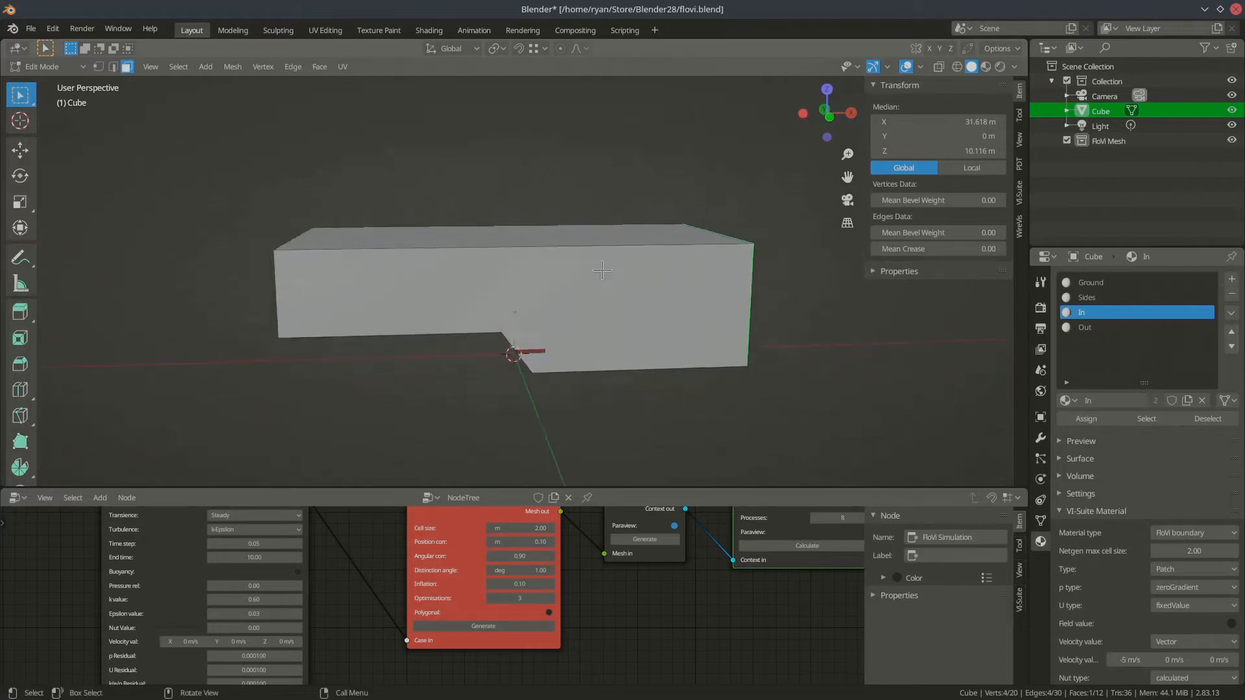
# Clear the selection, then select the face assigned to the Out material and inspect that outlet end
pyautogui.hotkey('alt', 'a')
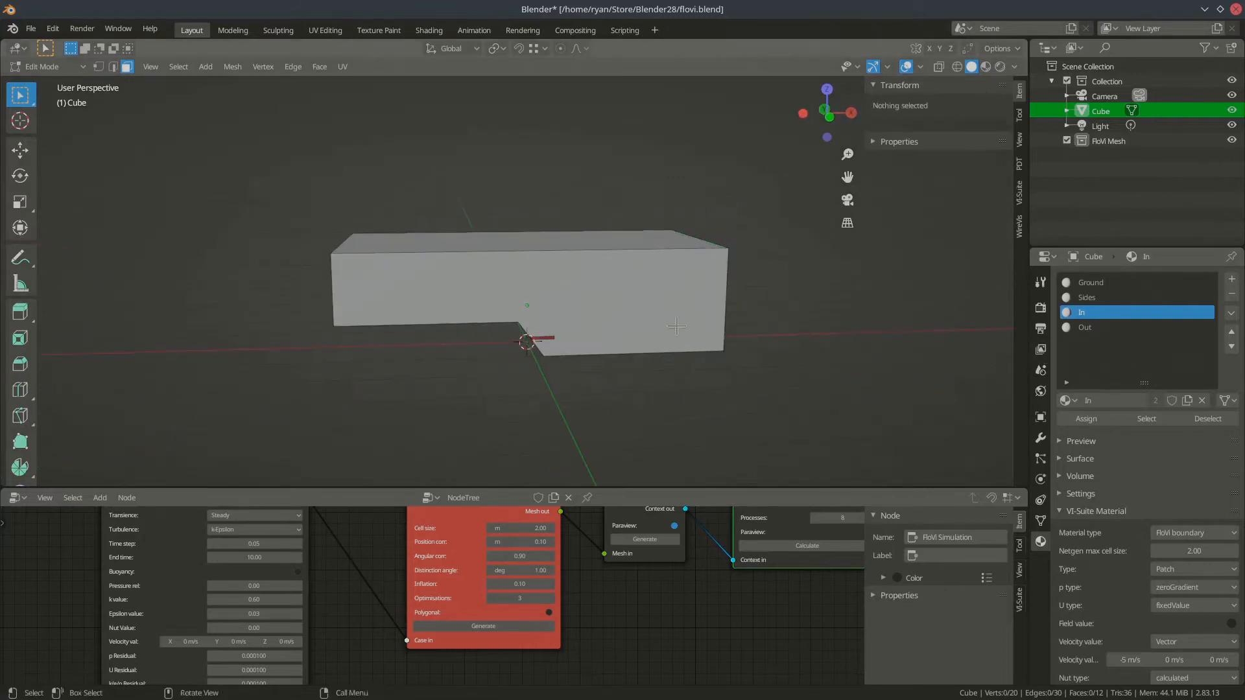
pyautogui.click(1089, 330)
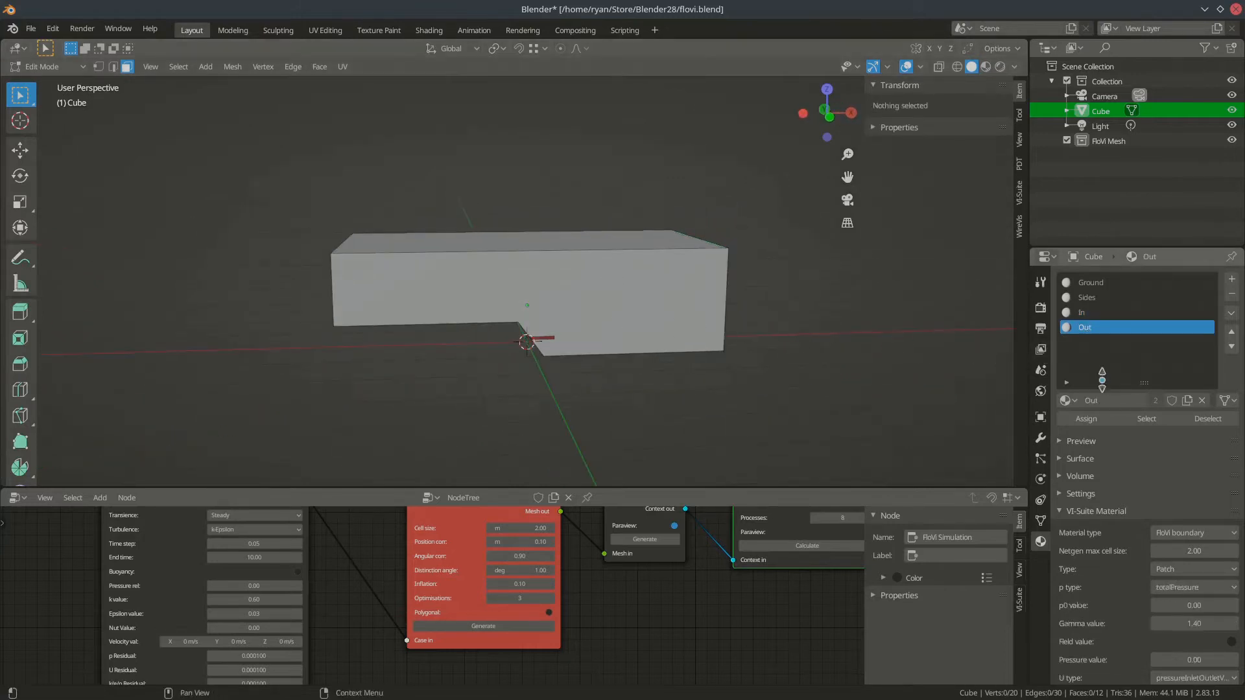
pyautogui.click(1146, 418)
pyautogui.moveTo(689, 339); pyautogui.dragTo(362, 276, button='middle')
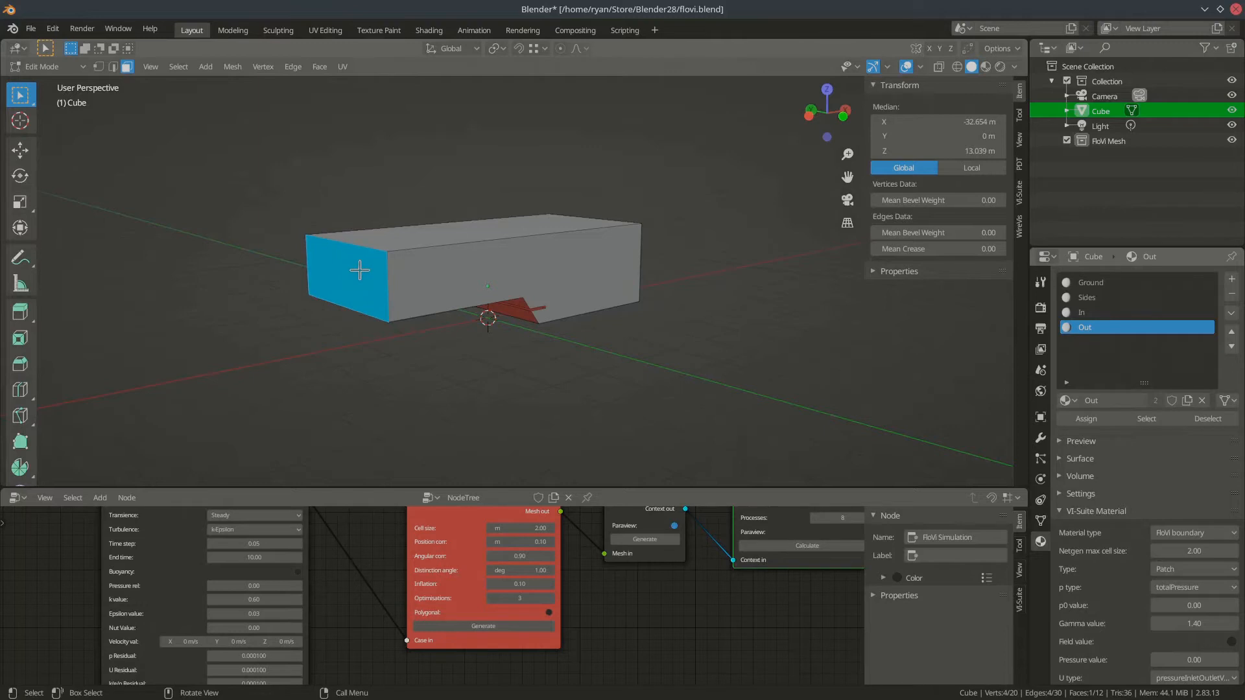
pyautogui.scroll(2, 436, 253)
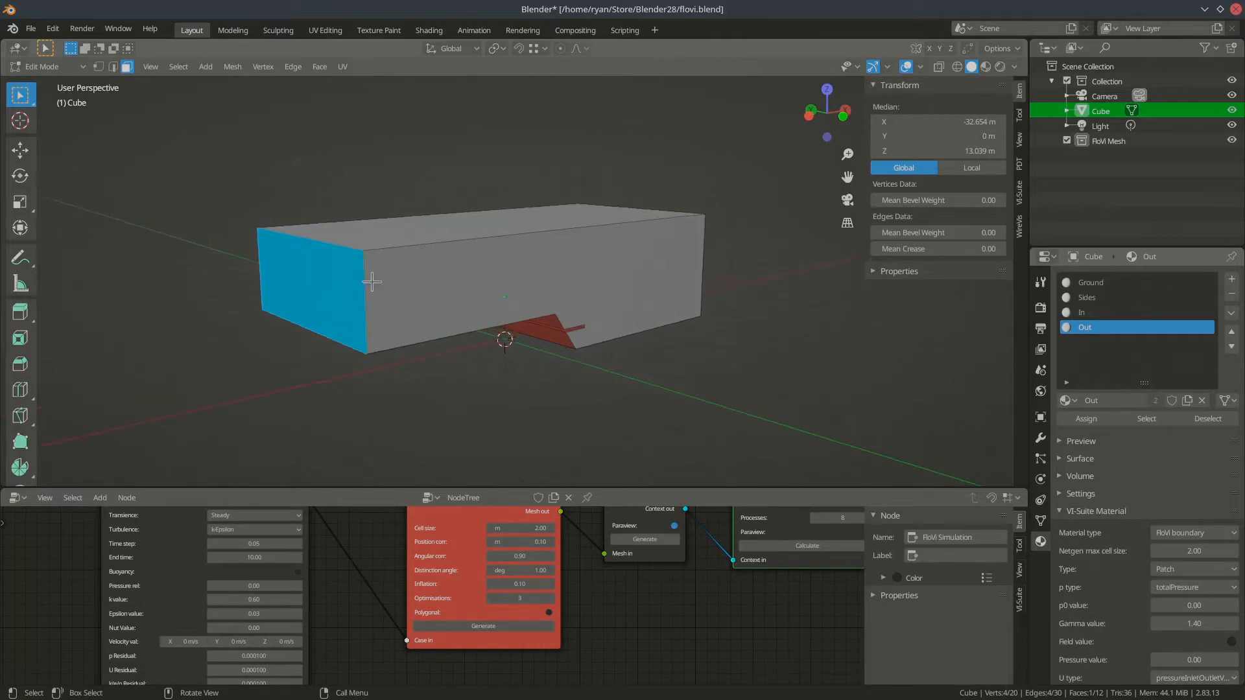
pyautogui.moveTo(449, 291); pyautogui.dragTo(339, 327, button='middle')
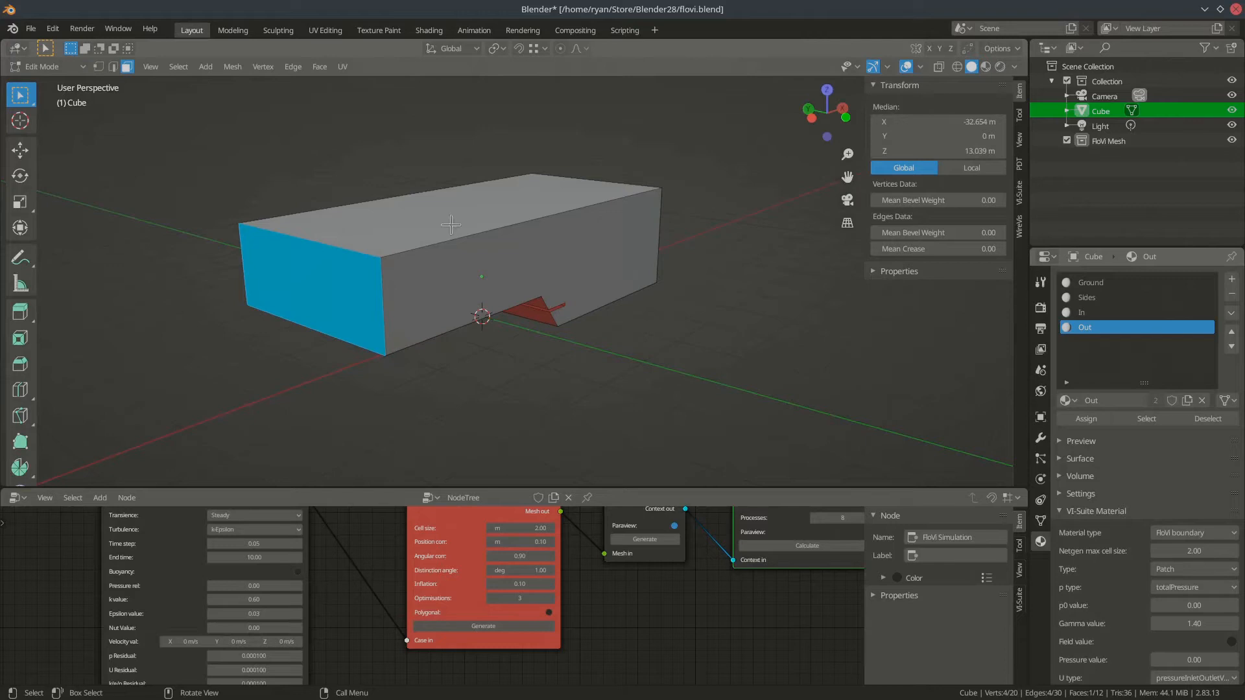
pyautogui.moveTo(555, 309); pyautogui.dragTo(555, 353, button='middle')
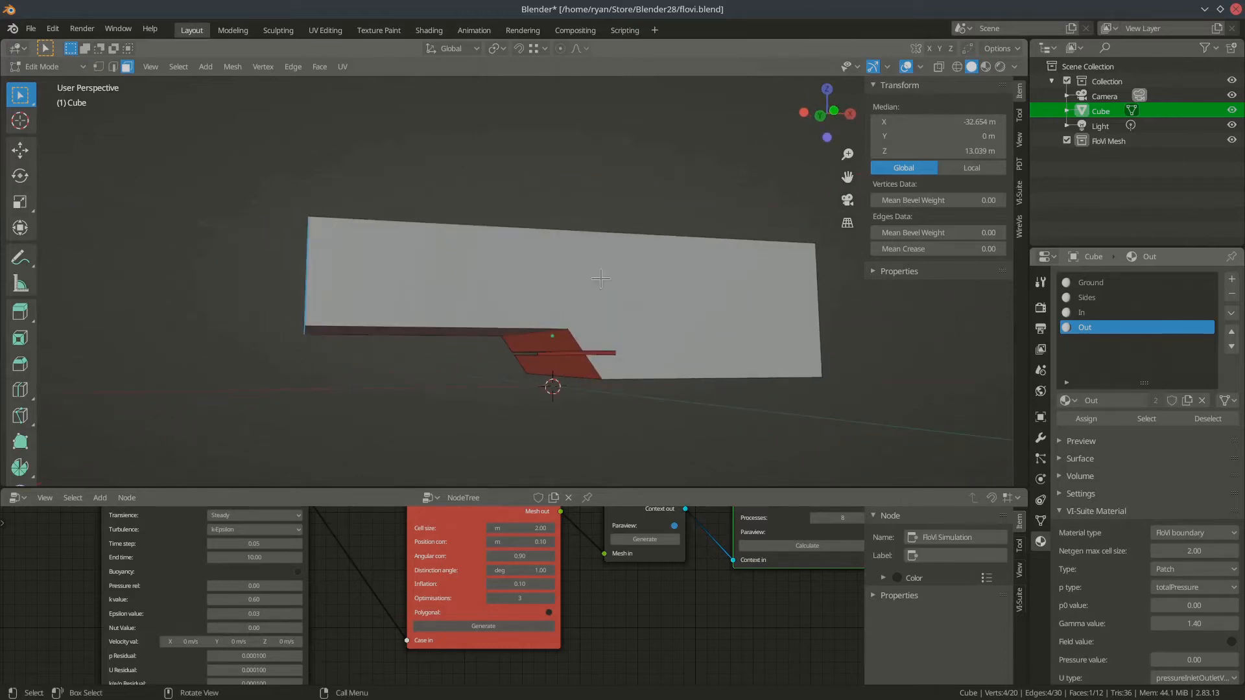
# Return to Object mode, activate the Ground material slot, and examine its boundary settings and the domain's underside
pyautogui.keyDown('shift'); pyautogui.moveTo(645, 299); pyautogui.dragTo(532, 266, button='middle'); pyautogui.keyUp('shift')
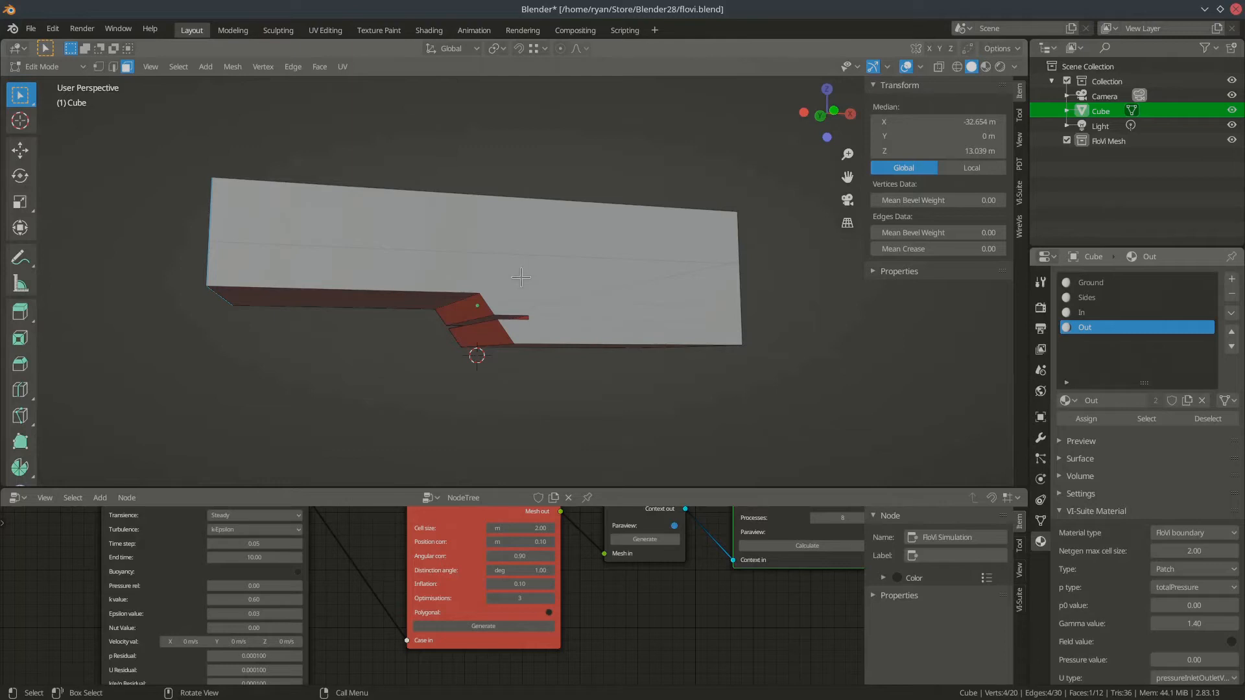
pyautogui.moveTo(475, 228); pyautogui.dragTo(480, 286, button='middle')
pyautogui.press('Tab')
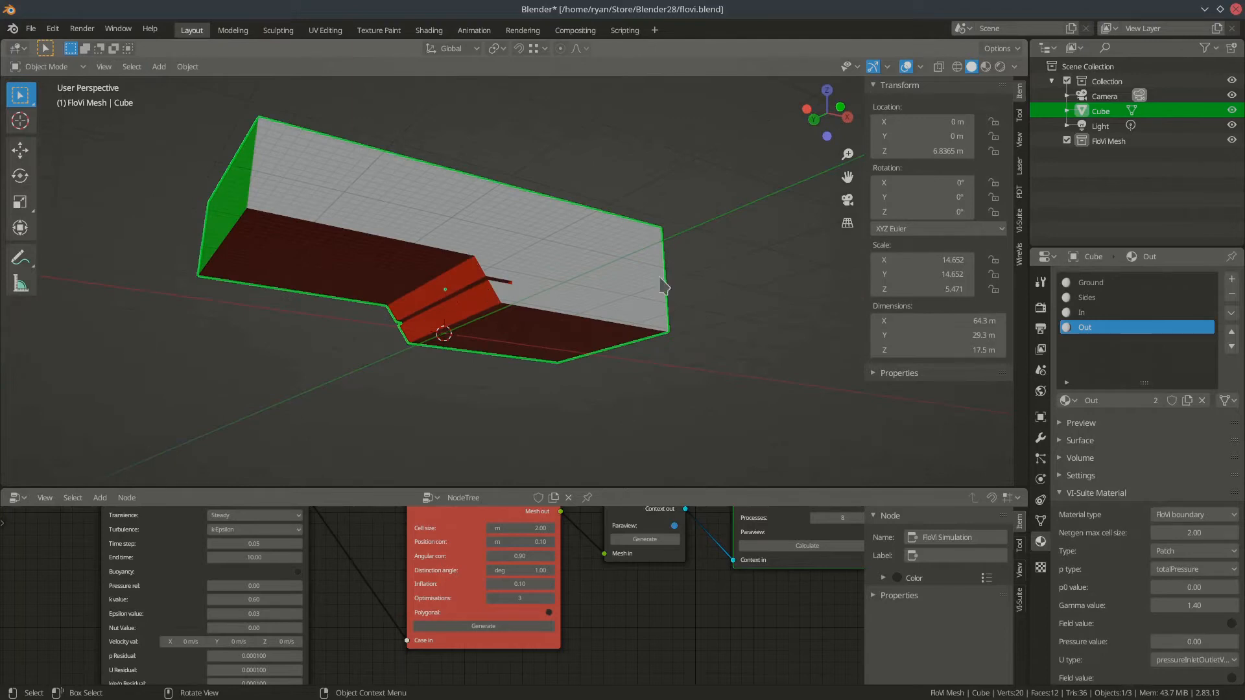
pyautogui.click(1095, 285)
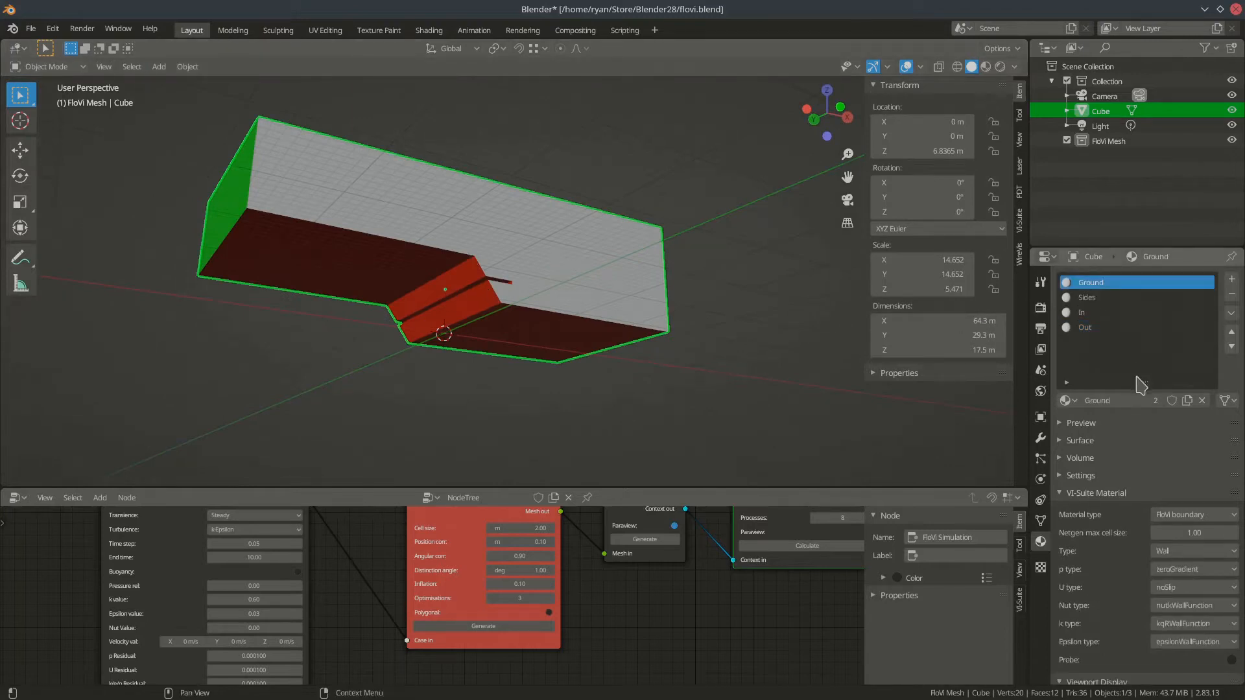
pyautogui.keyDown('alt'); pyautogui.moveTo(531, 286); pyautogui.dragTo(413, 276, button='middle'); pyautogui.keyUp('alt')
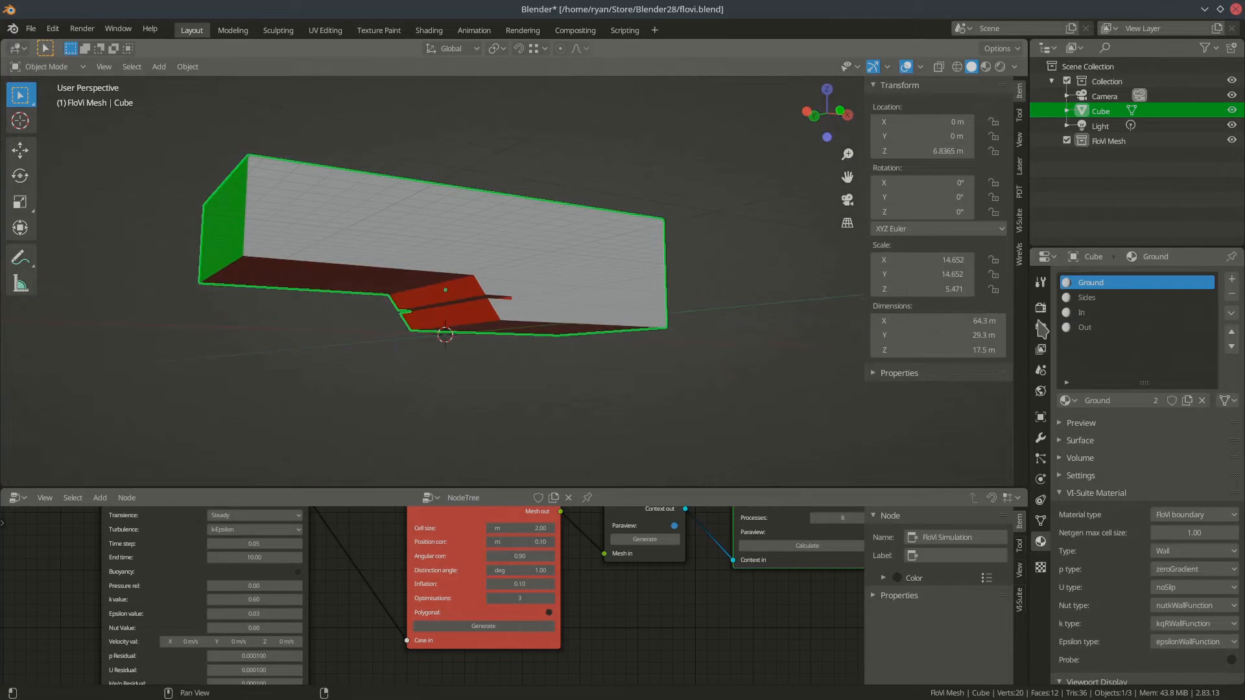
pyautogui.moveTo(483, 244); pyautogui.dragTo(403, 264, button='middle')
pyautogui.moveTo(492, 306); pyautogui.dragTo(512, 269, button='middle')
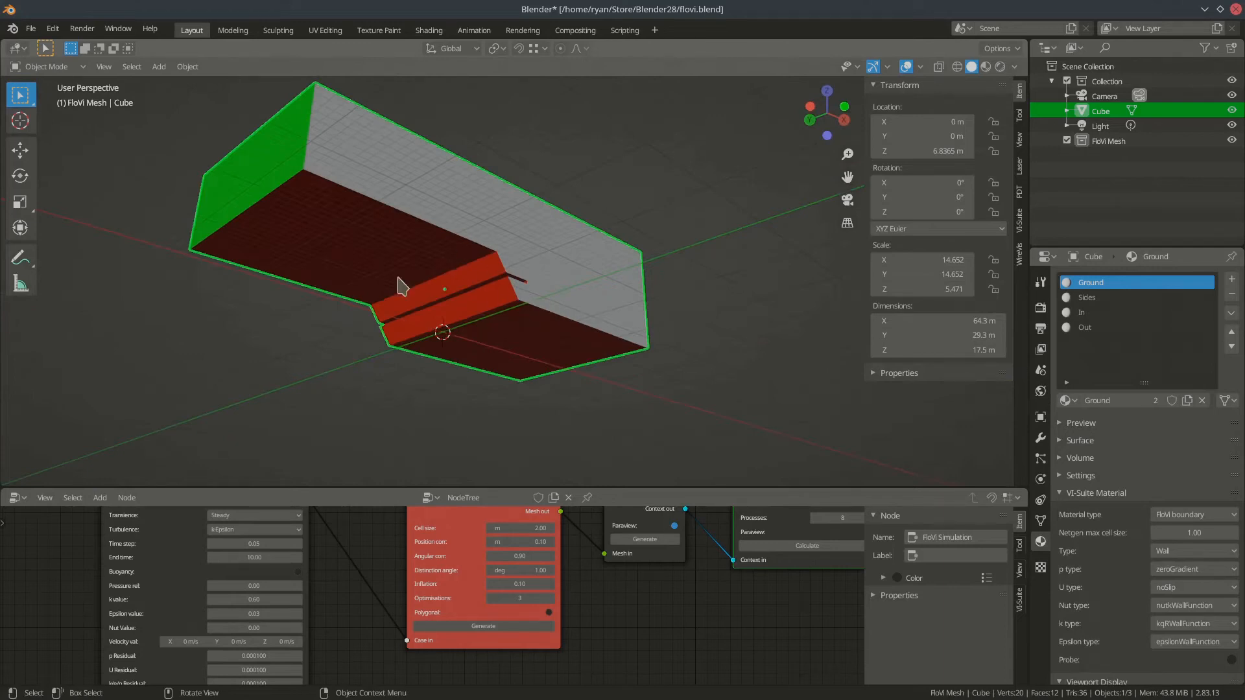
pyautogui.moveTo(431, 314); pyautogui.dragTo(524, 261, button='middle')
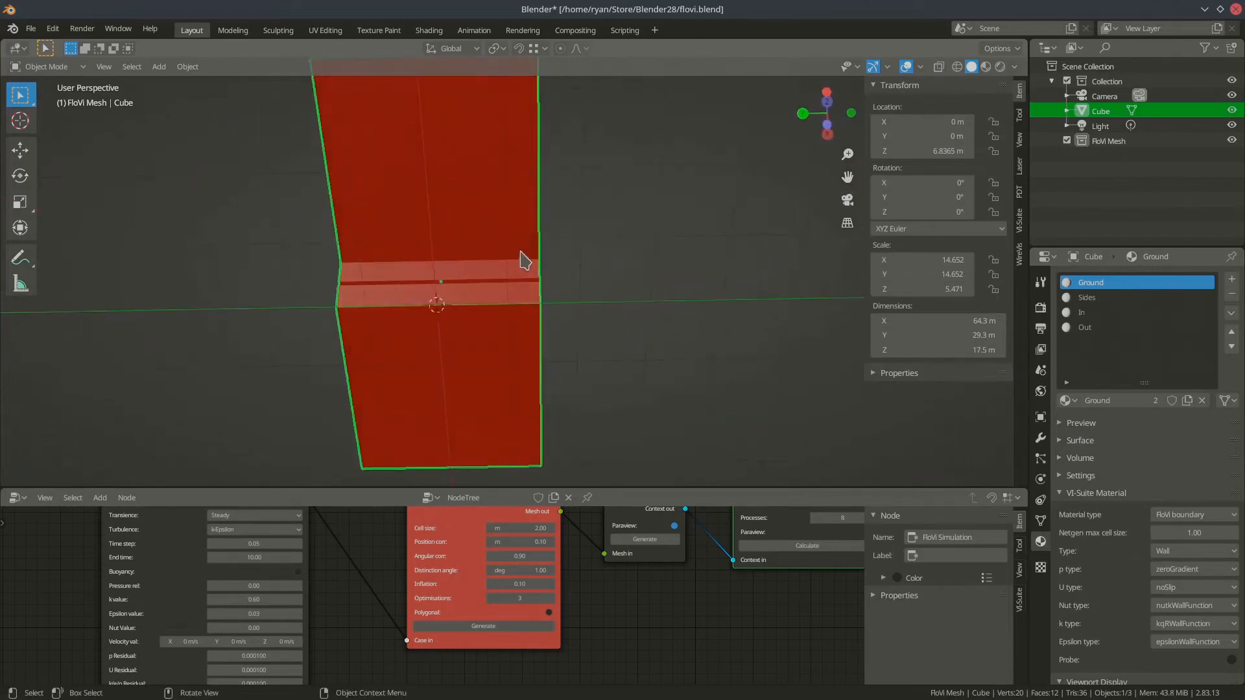
# Review the Ground material's VI-Suite settings, checking the choices for material type, p type and U type
pyautogui.moveTo(467, 181); pyautogui.dragTo(555, 249, button='middle')
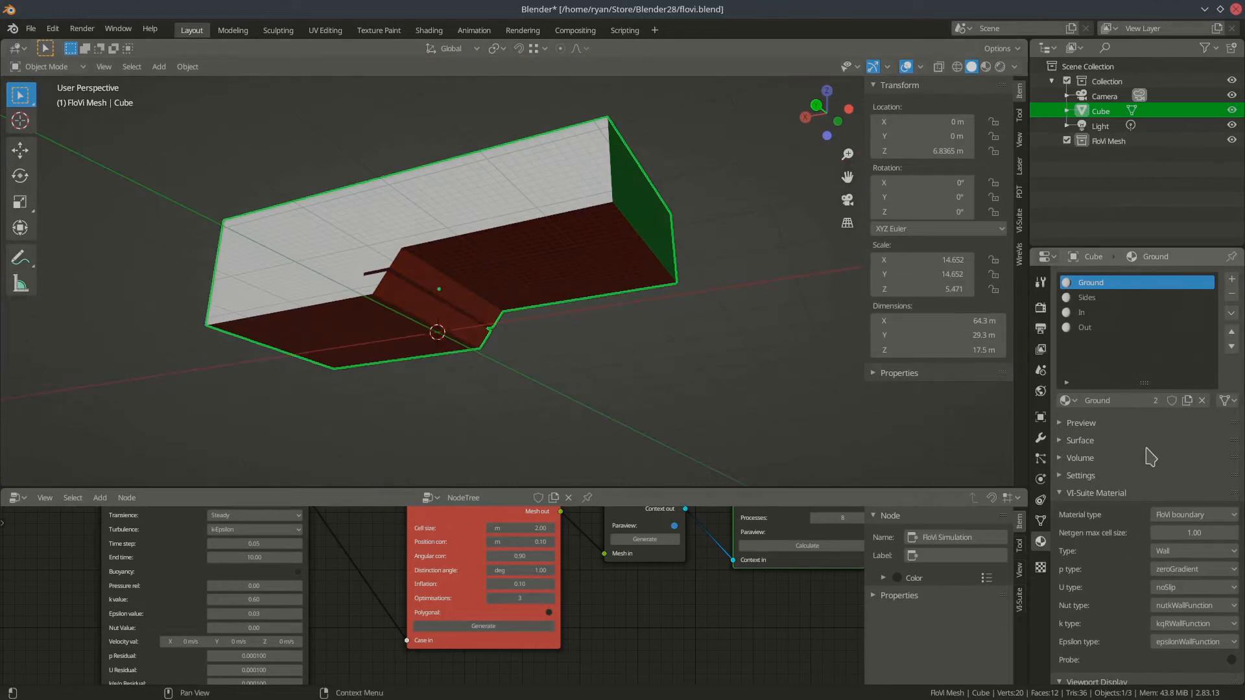
pyautogui.scroll(-2, 1151, 457)
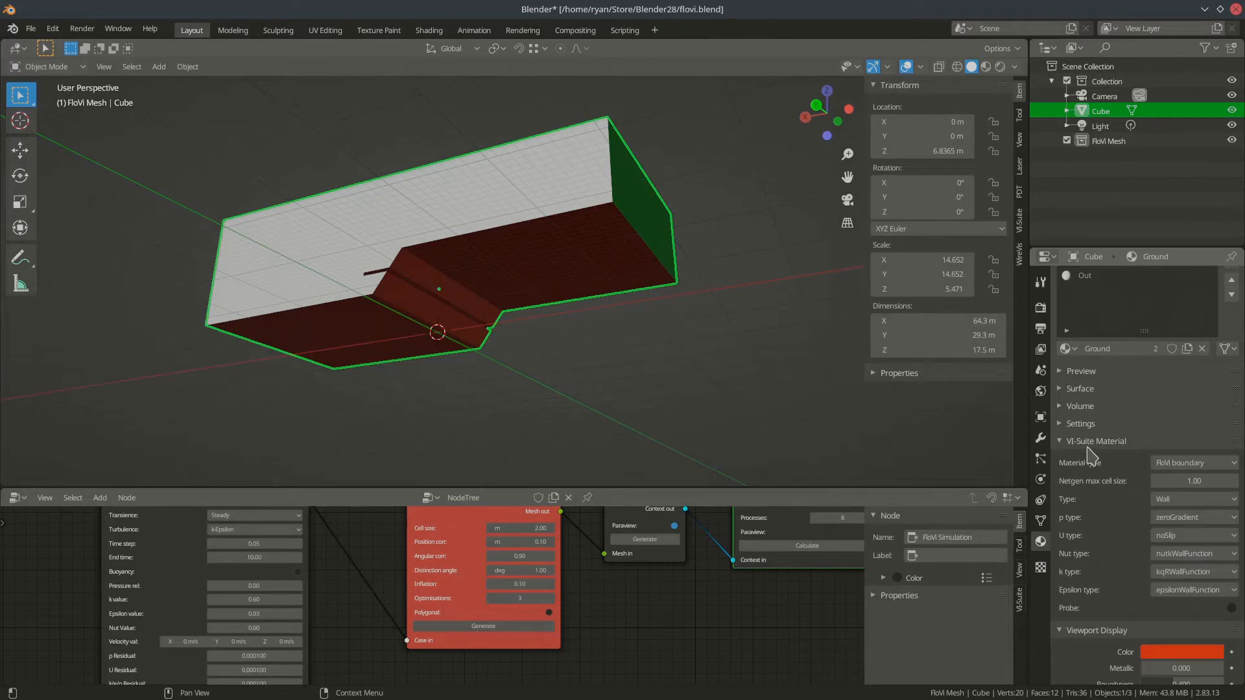
pyautogui.click(1174, 462)
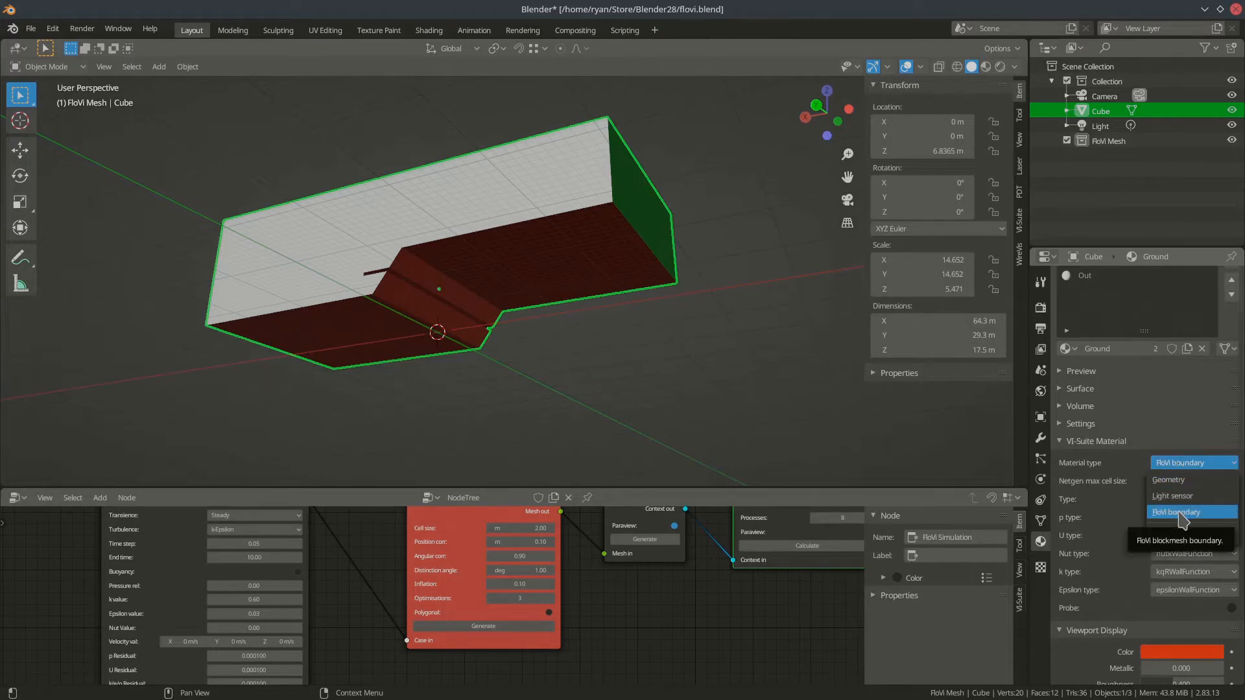
pyautogui.click(1184, 512)
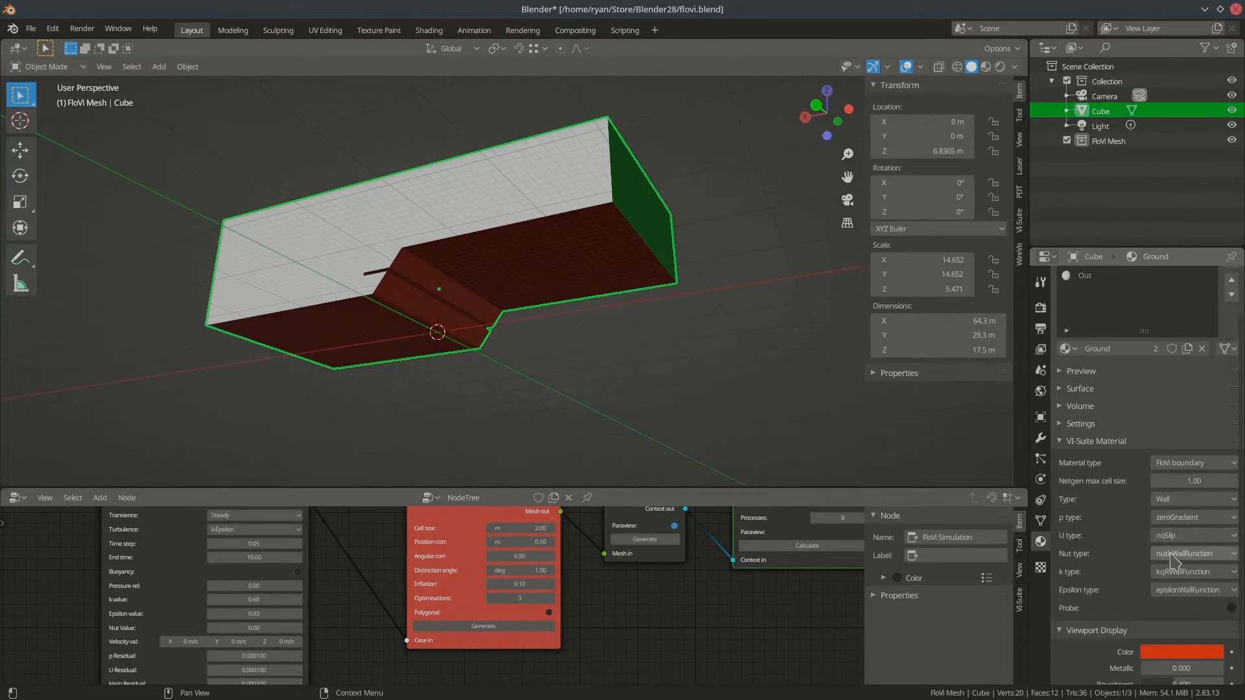
pyautogui.click(1192, 519)
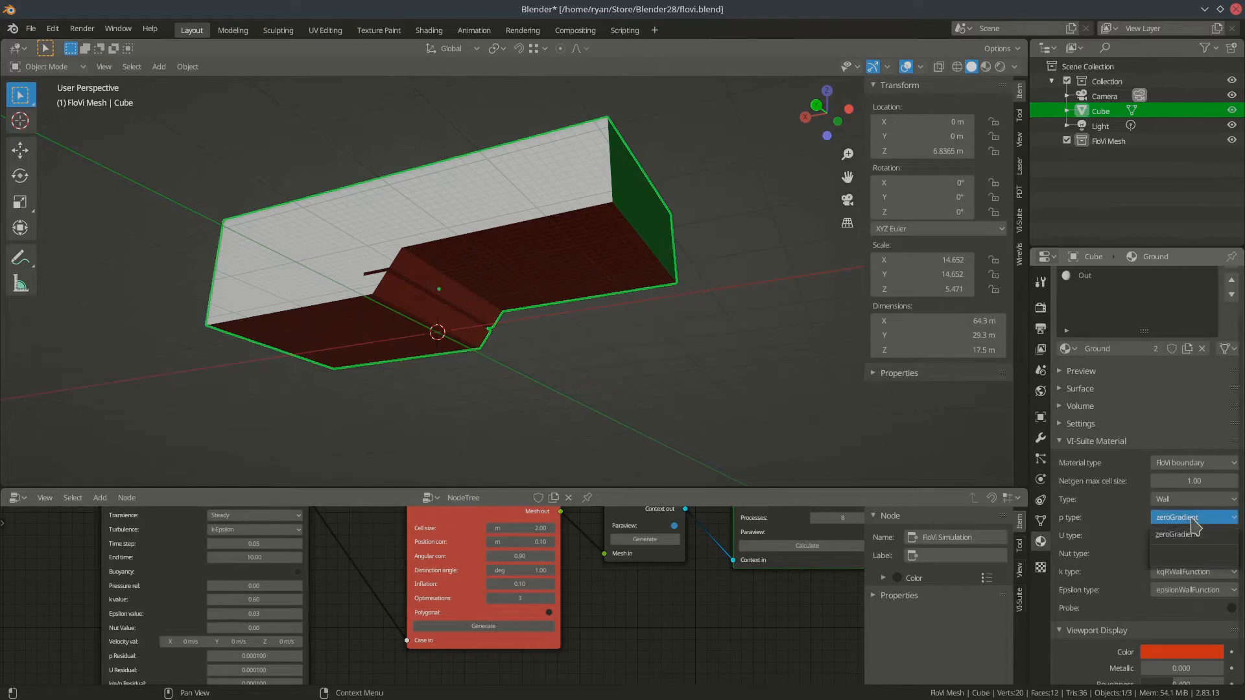
pyautogui.click(1177, 519)
pyautogui.click(1193, 536)
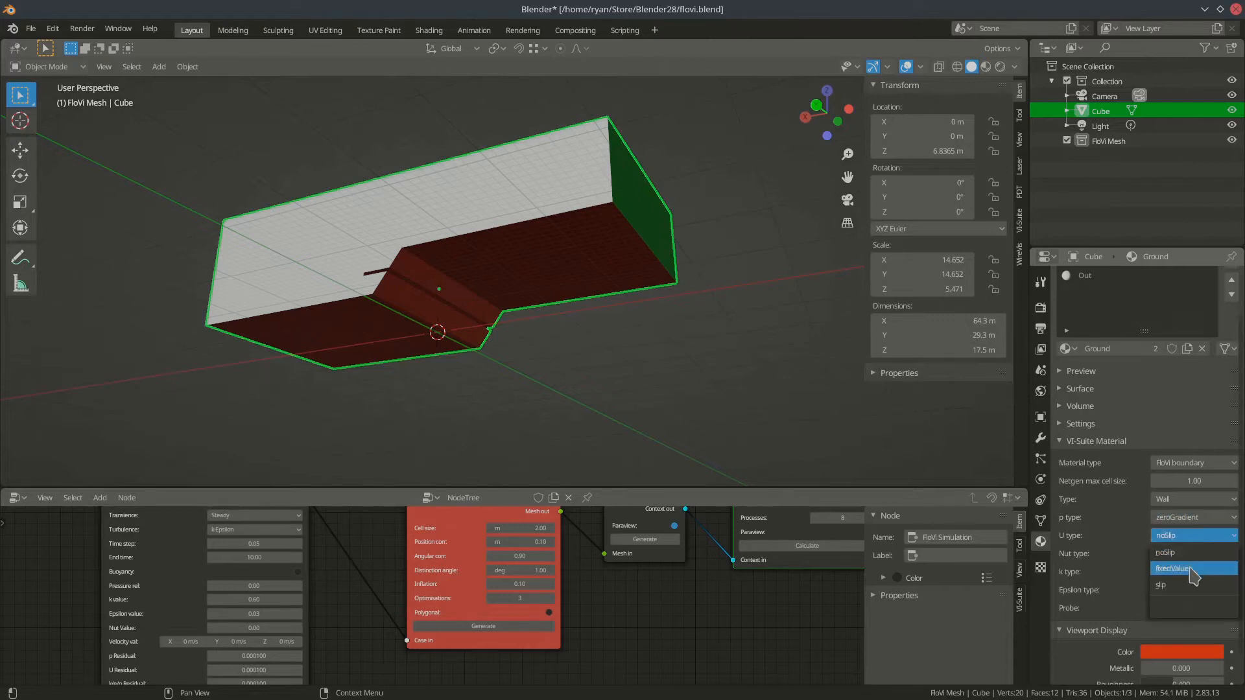
pyautogui.click(1193, 553)
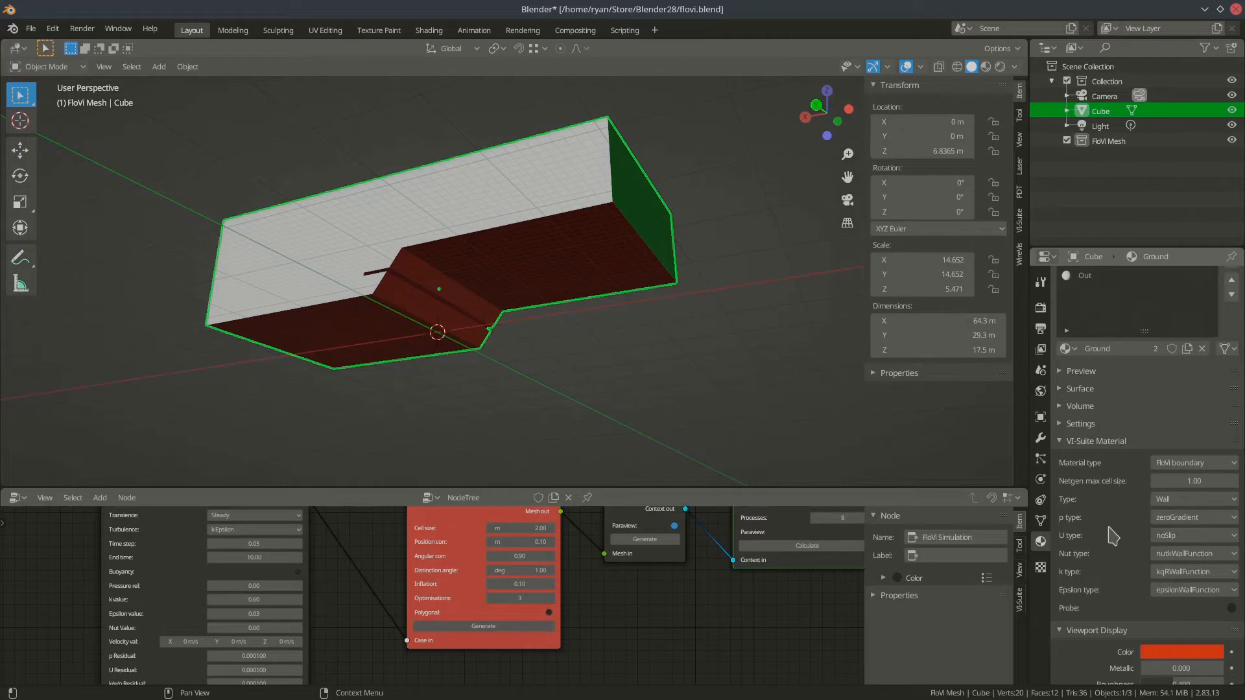
# Activate the Sides material slot, read its boundary settings and inspect the domain's side, top and end faces
pyautogui.scroll(2, 1113, 531)
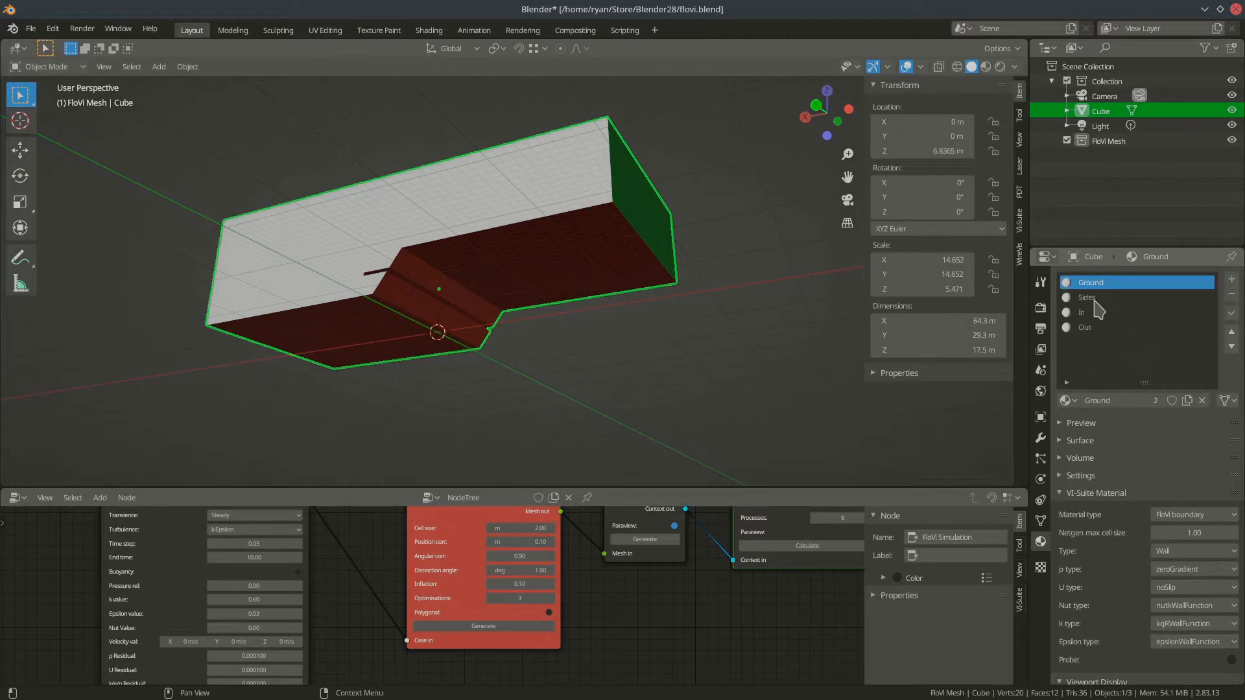
pyautogui.click(1089, 298)
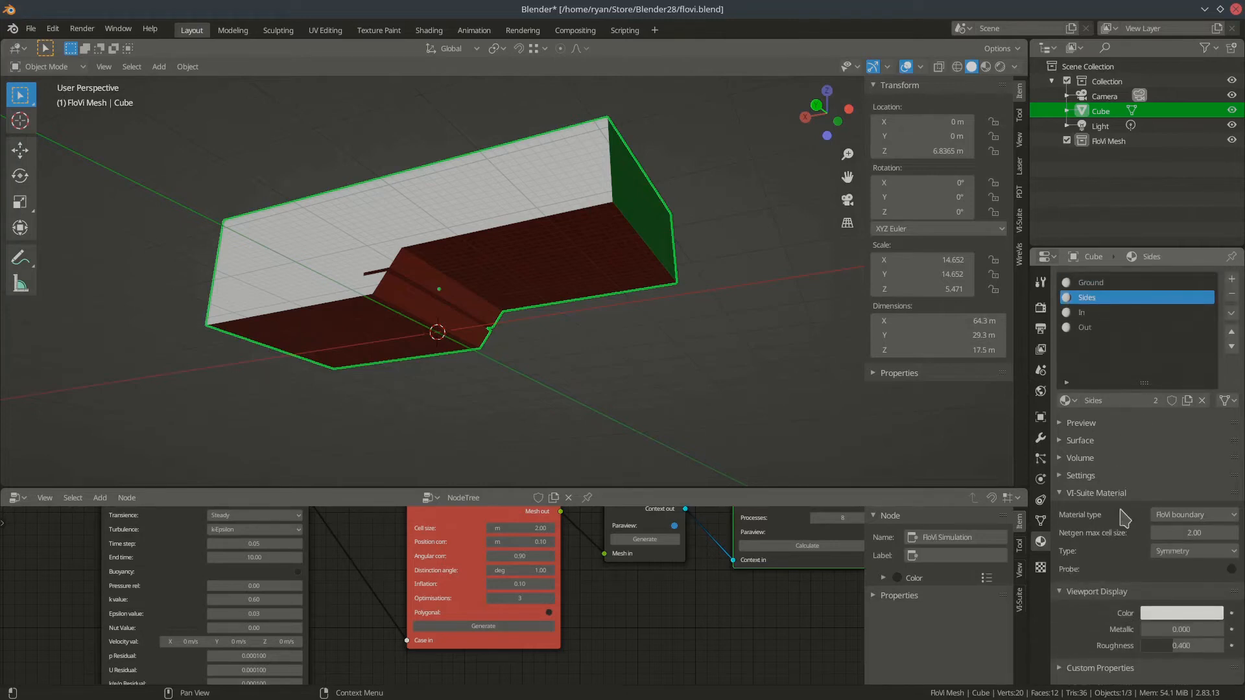
pyautogui.moveTo(504, 280); pyautogui.dragTo(601, 318, button='middle')
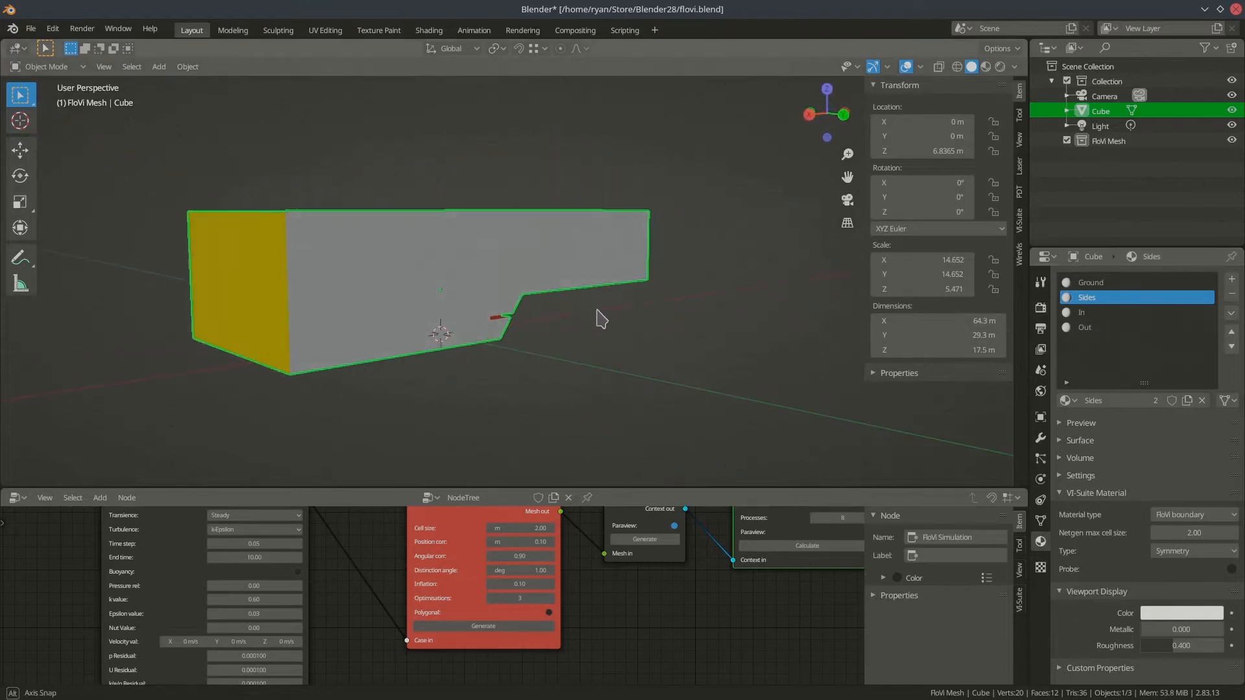
pyautogui.moveTo(463, 267); pyautogui.dragTo(513, 300, button='middle')
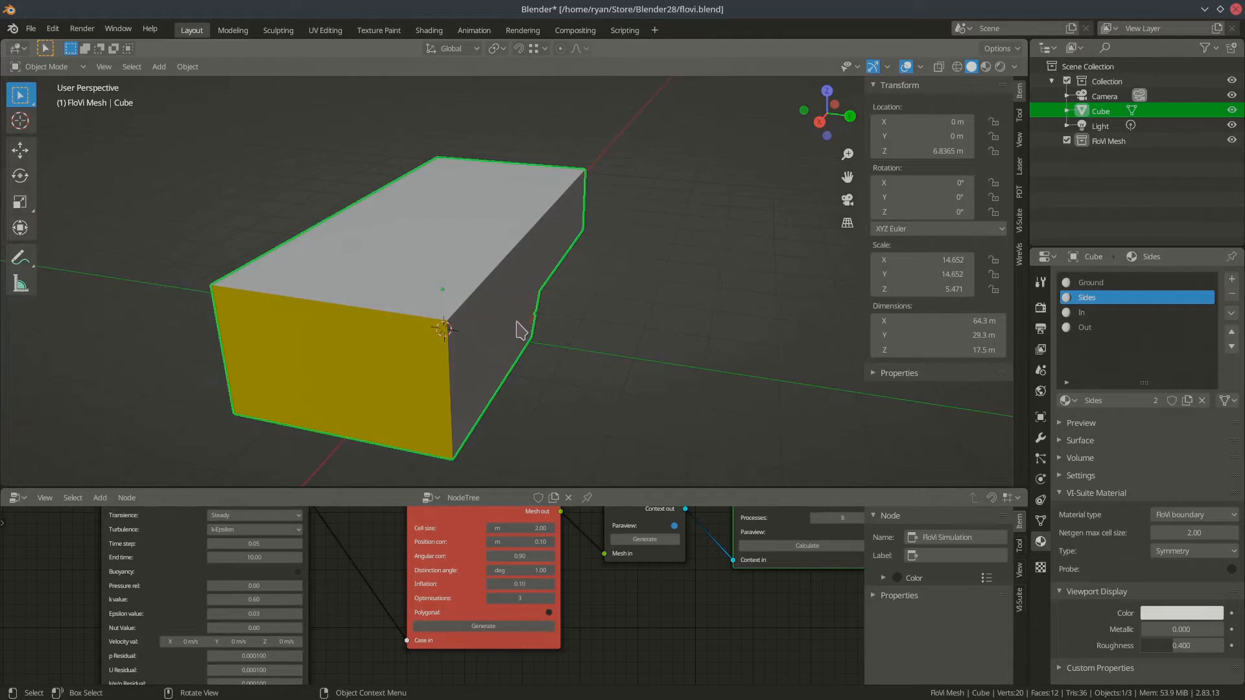
pyautogui.moveTo(573, 374); pyautogui.dragTo(456, 359, button='middle')
pyautogui.moveTo(538, 369); pyautogui.dragTo(465, 381, button='middle')
pyautogui.moveTo(574, 273); pyautogui.dragTo(516, 282, button='middle')
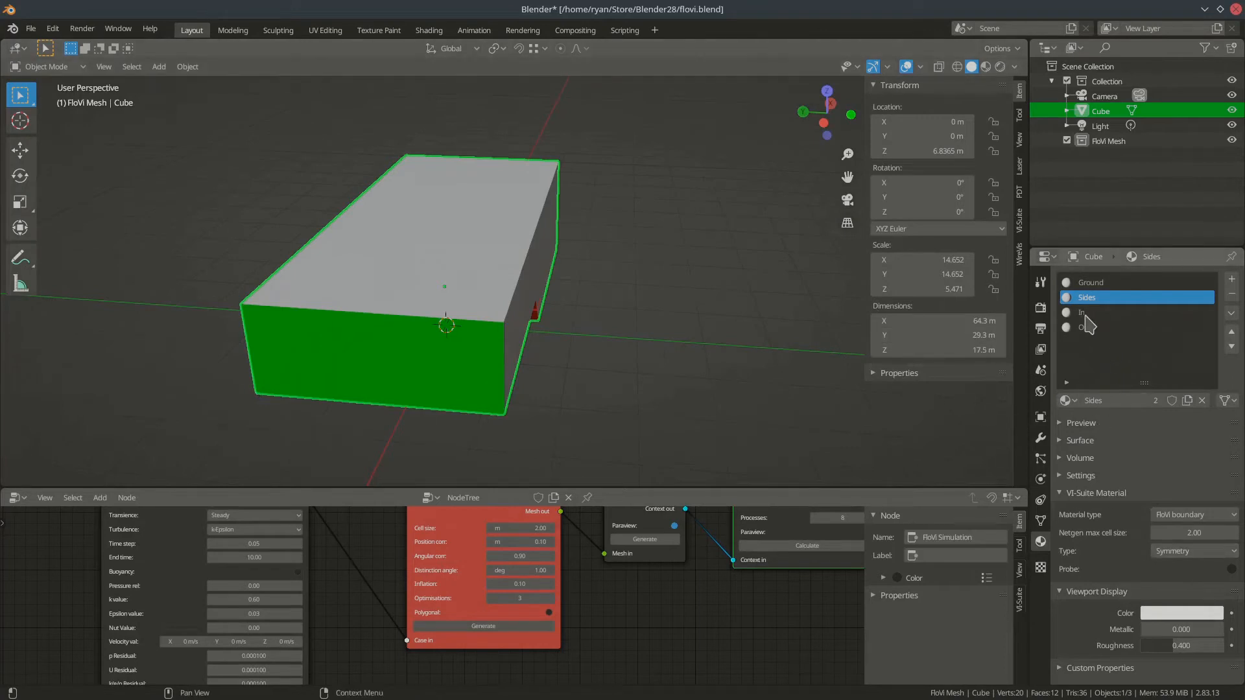
# Activate the In material slot and widen the properties area so its boundary settings and velocity components are fully readable
pyautogui.click(1087, 316)
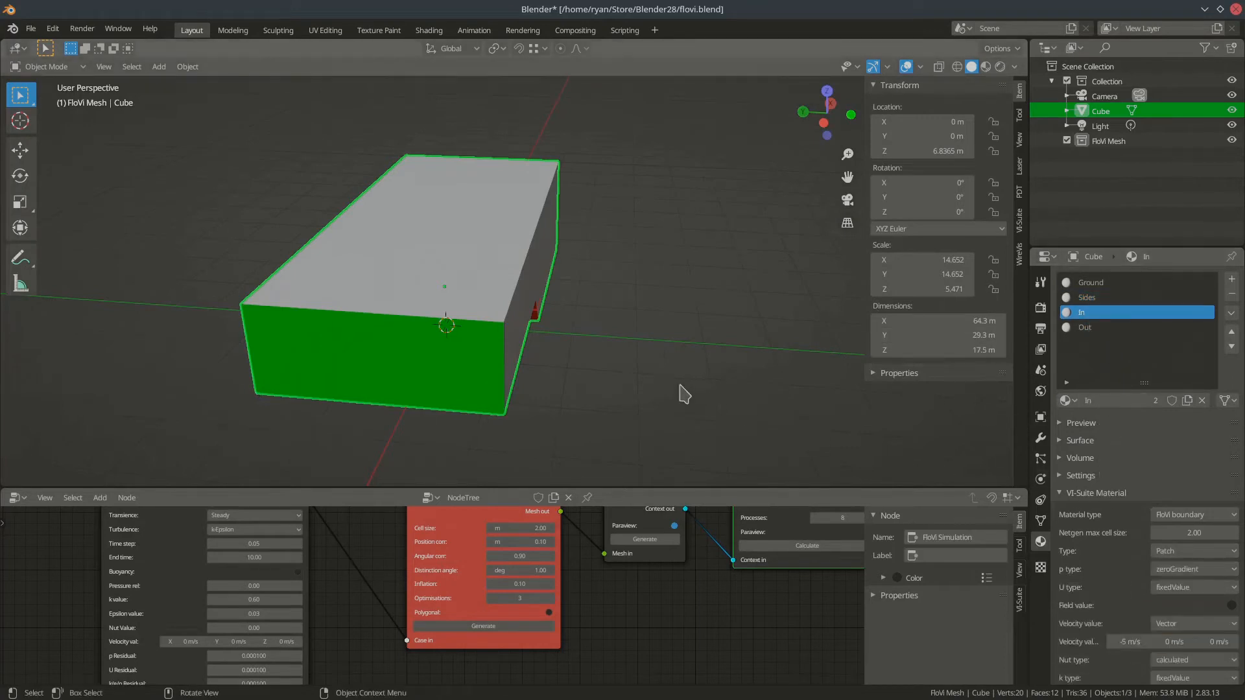
pyautogui.scroll(-4, 680, 389)
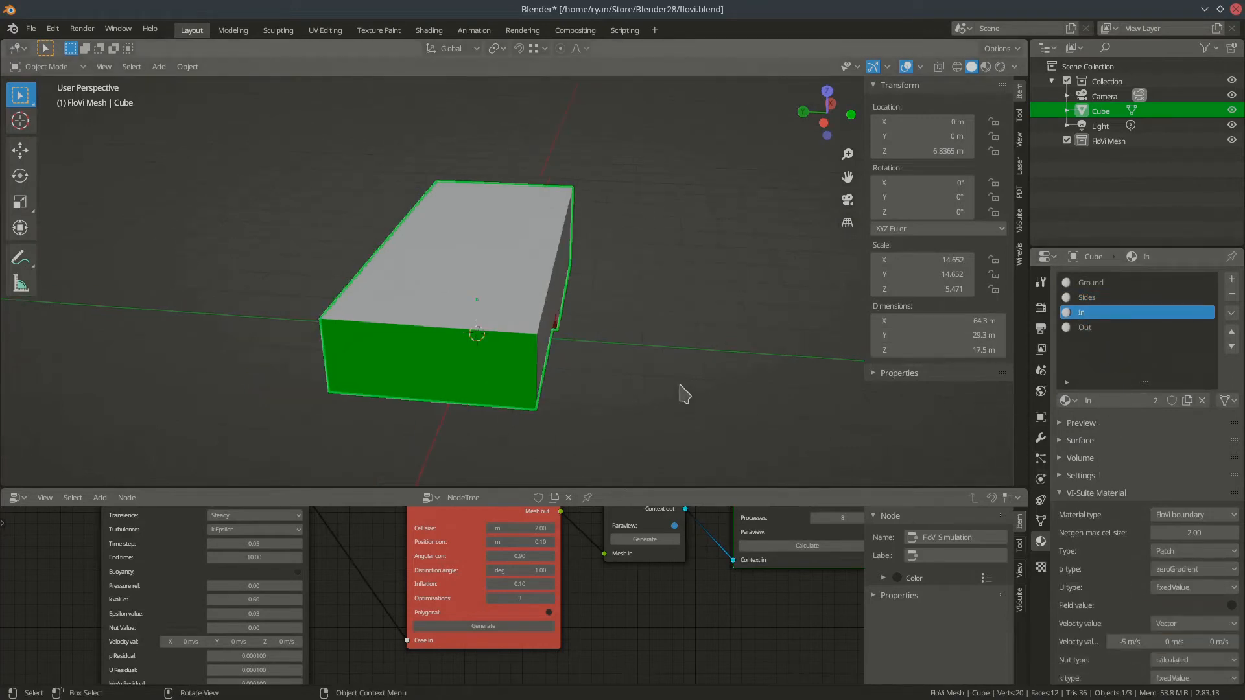
pyautogui.click(1179, 554)
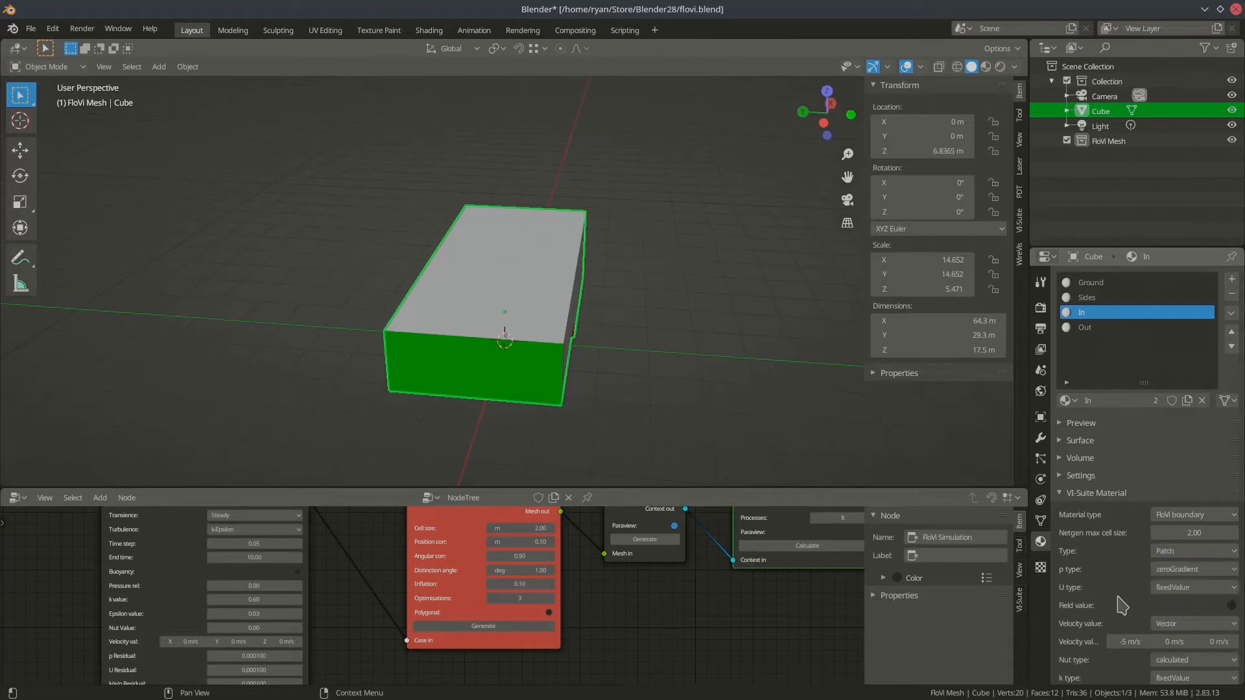
pyautogui.scroll(-3, 1115, 583)
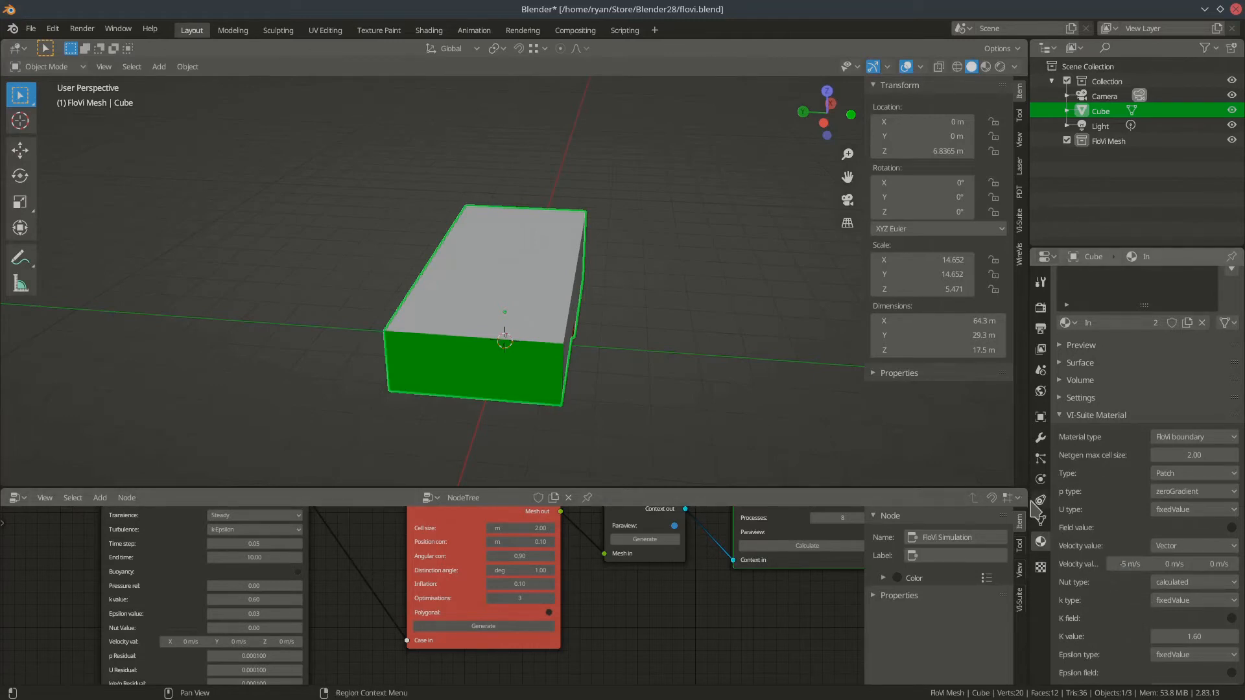
pyautogui.moveTo(1031, 500); pyautogui.dragTo(944, 502)
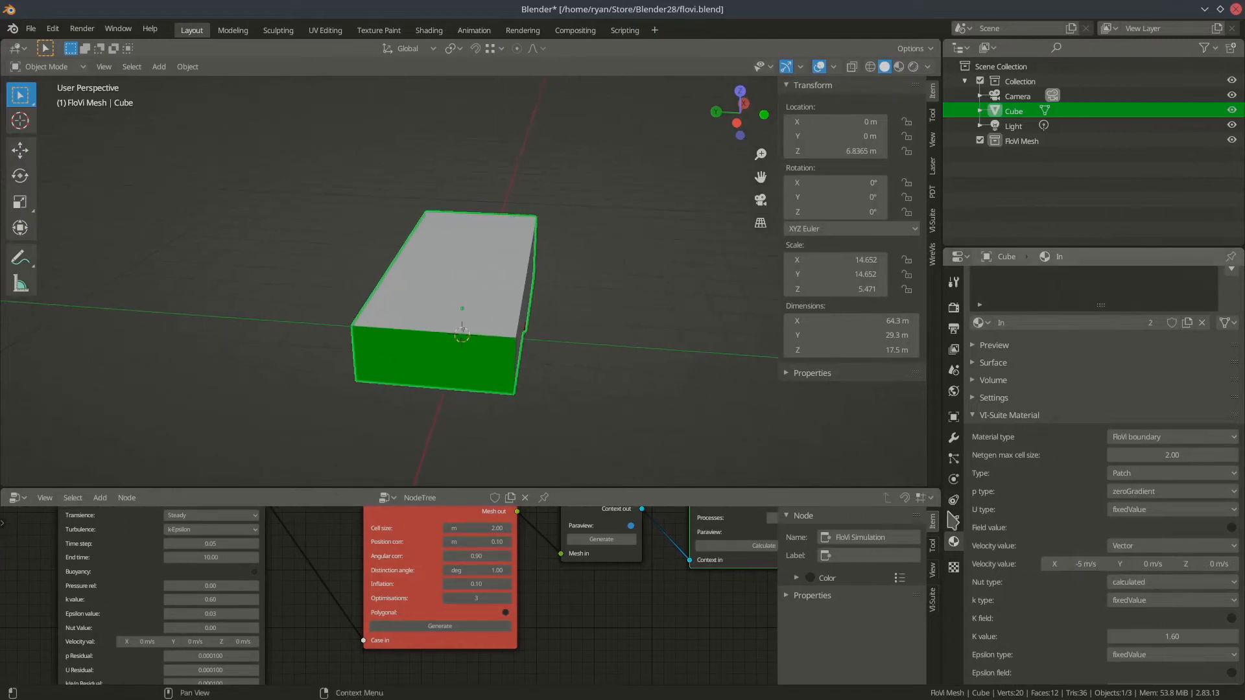
# Examine the In material's velocity components against the domain's inlet, outlet and axis directions
pyautogui.moveTo(528, 394); pyautogui.dragTo(645, 394, button='middle')
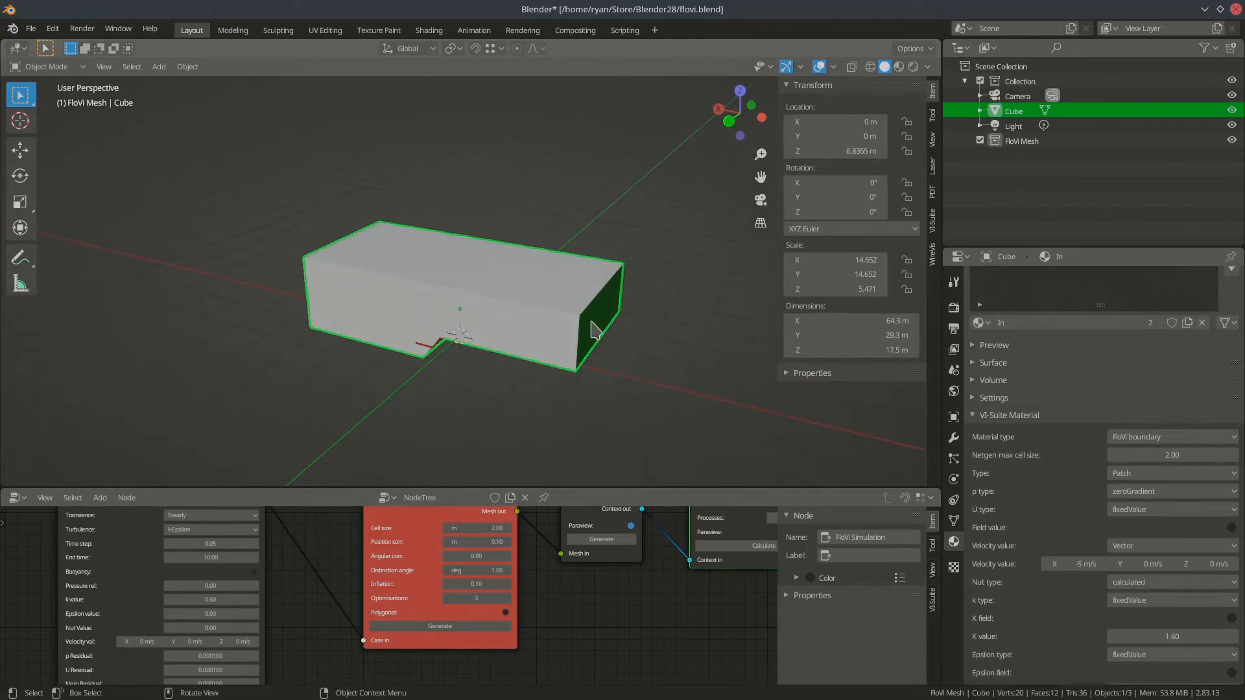
pyautogui.moveTo(498, 369); pyautogui.dragTo(636, 367, button='middle')
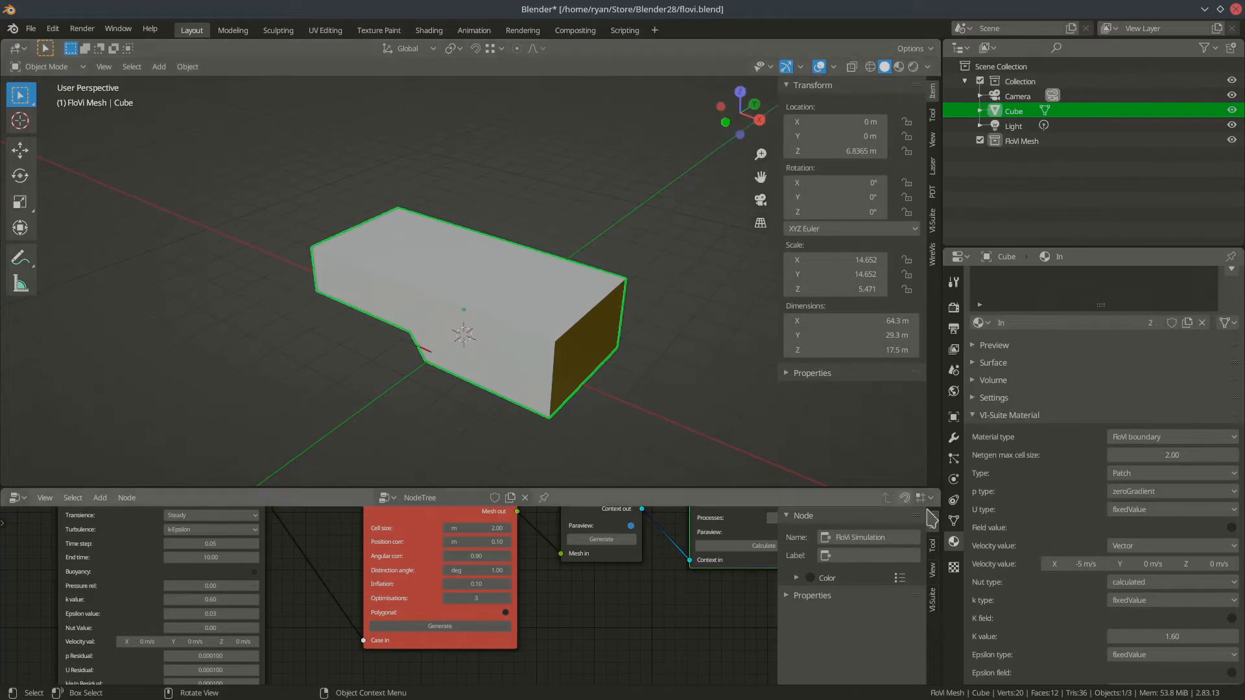
pyautogui.moveTo(1070, 564); pyautogui.dragTo(1071, 582)
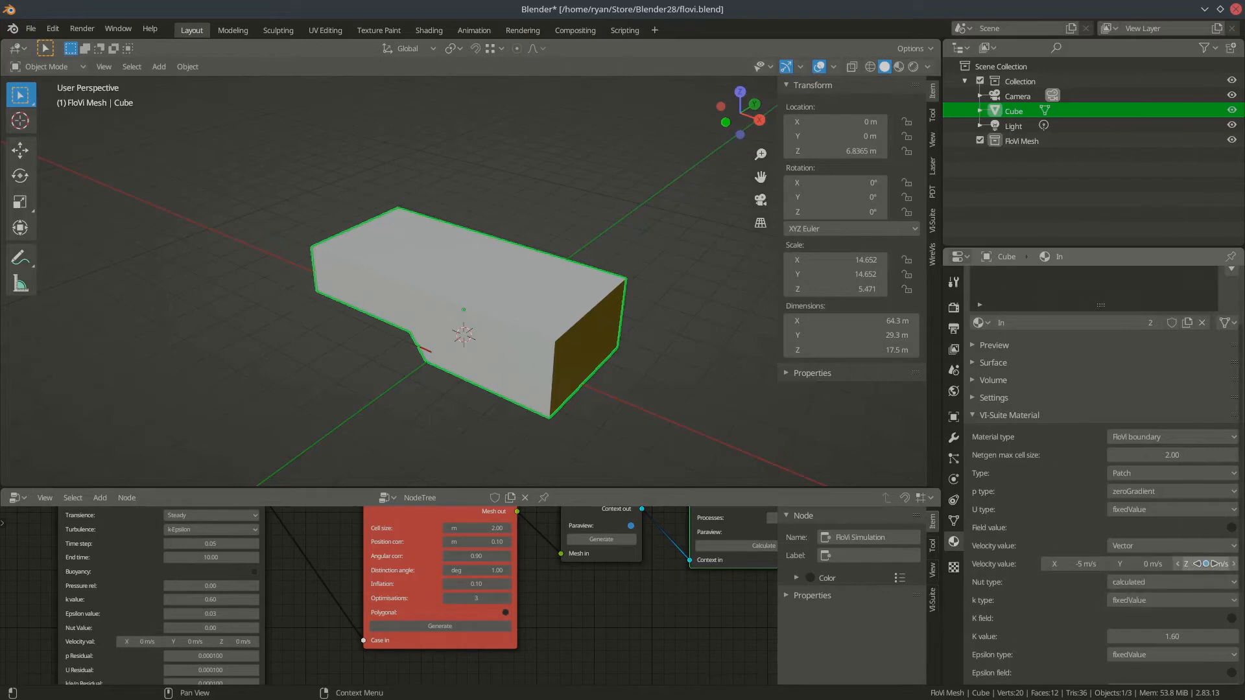
pyautogui.moveTo(478, 343)
pyautogui.mouseDown(button='middle')
pyautogui.moveTo(415, 339)
pyautogui.moveTo(481, 324)
pyautogui.mouseUp(button='middle')
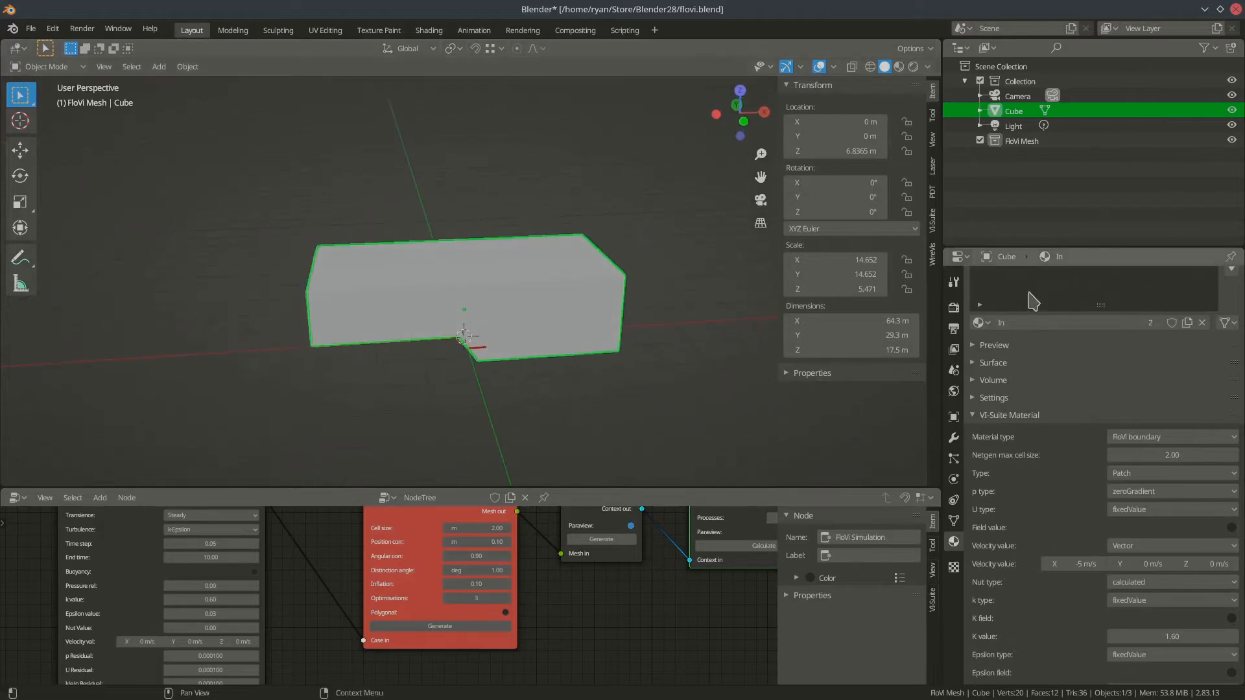
# Activate the Out material slot, read through its pressure and velocity boundary settings, and inspect both ends of the domain
pyautogui.click(998, 276)
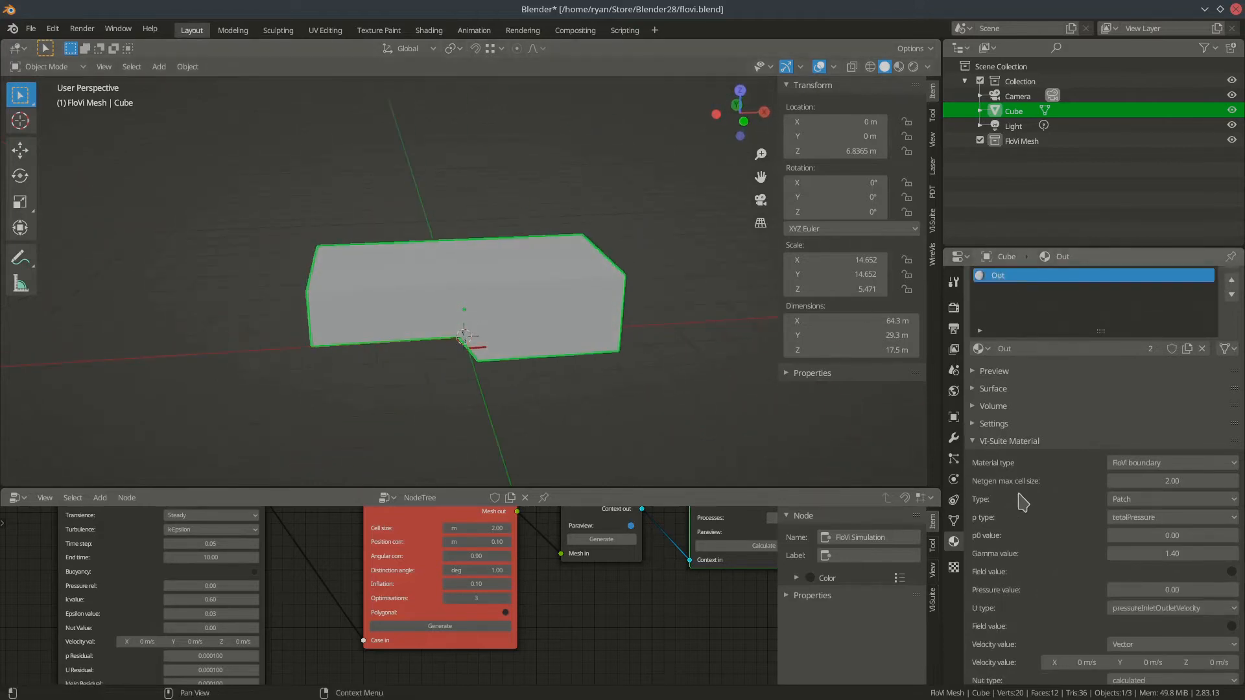
pyautogui.scroll(-5, 1057, 521)
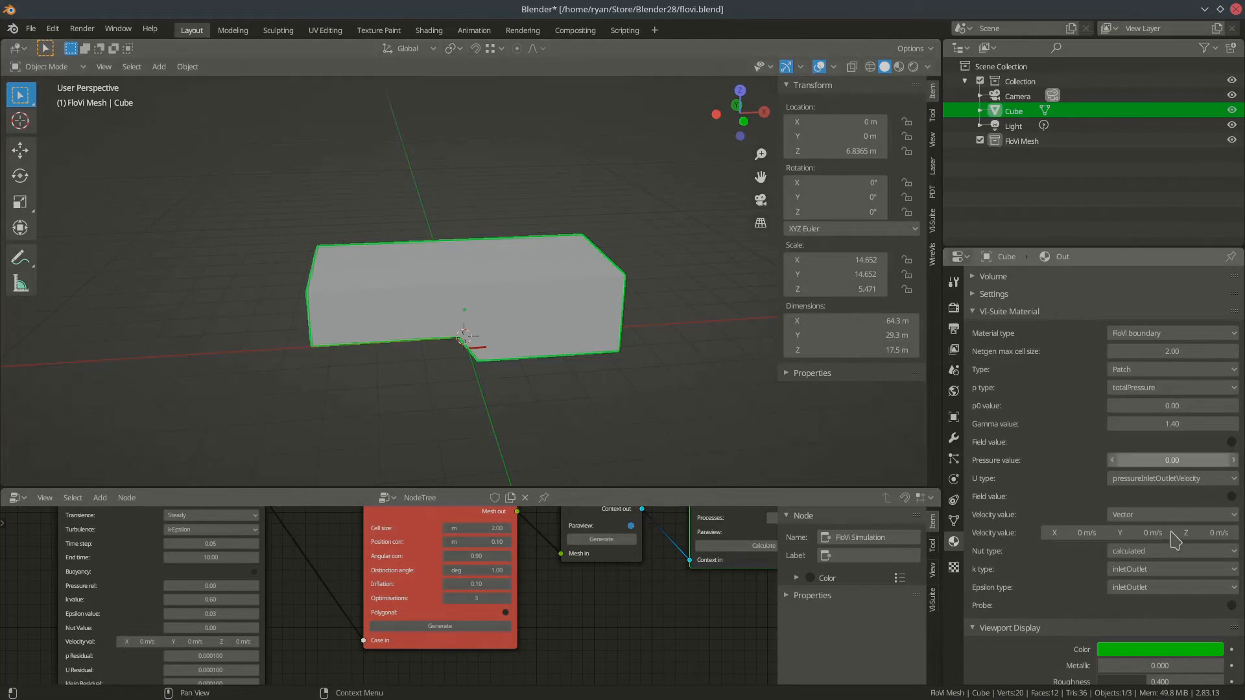
pyautogui.moveTo(509, 397); pyautogui.dragTo(539, 387, button='middle')
pyautogui.moveTo(424, 402); pyautogui.dragTo(617, 397, button='middle')
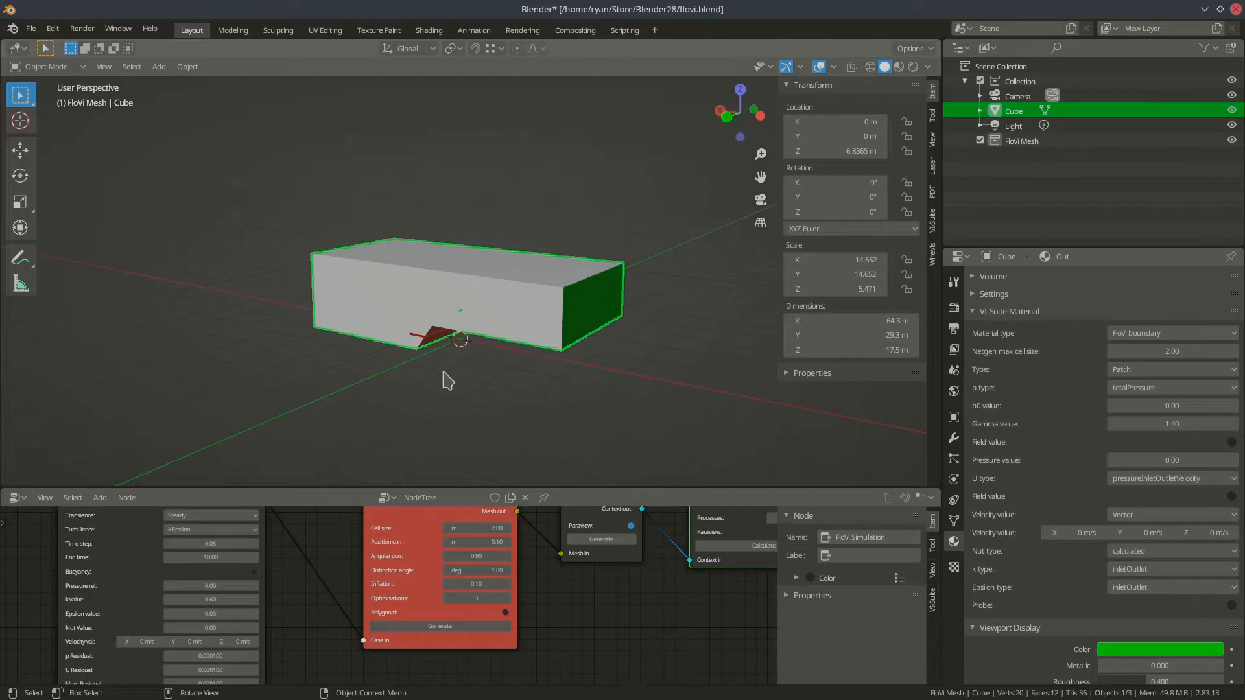
pyautogui.moveTo(425, 395); pyautogui.dragTo(348, 474, button='middle')
pyautogui.moveTo(411, 397); pyautogui.dragTo(461, 406, button='middle')
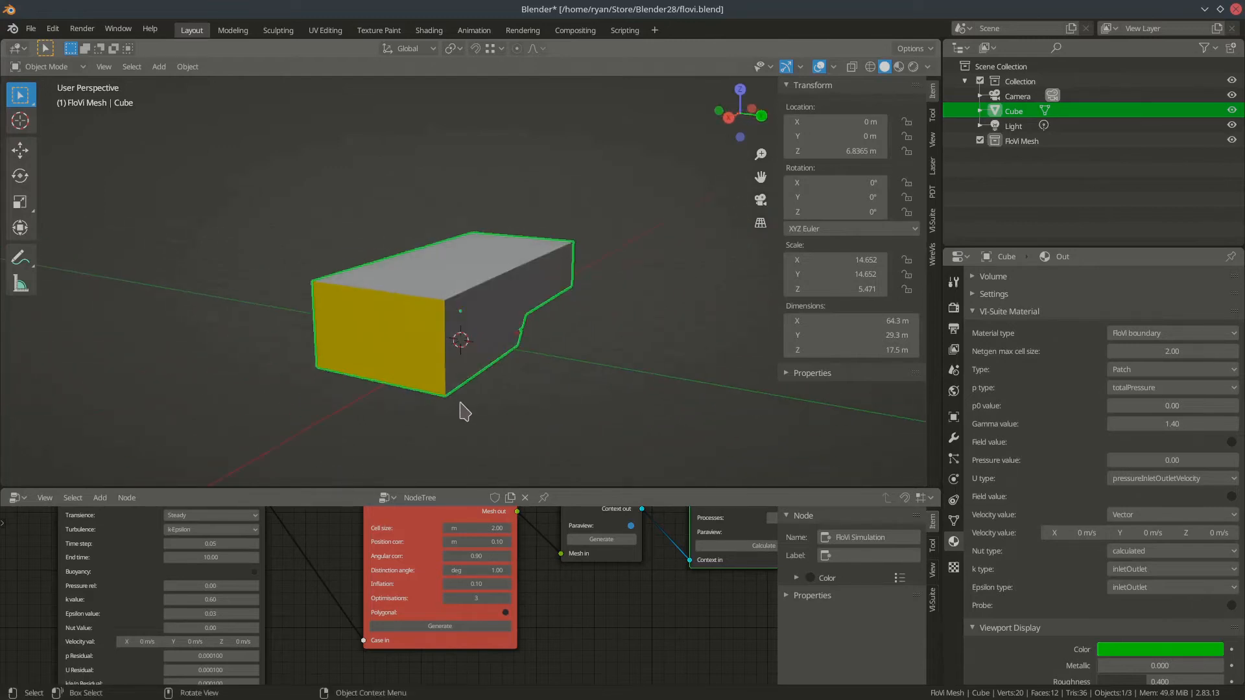
pyautogui.moveTo(542, 376); pyautogui.dragTo(335, 376, button='middle')
pyautogui.moveTo(477, 386); pyautogui.dragTo(450, 387, button='middle')
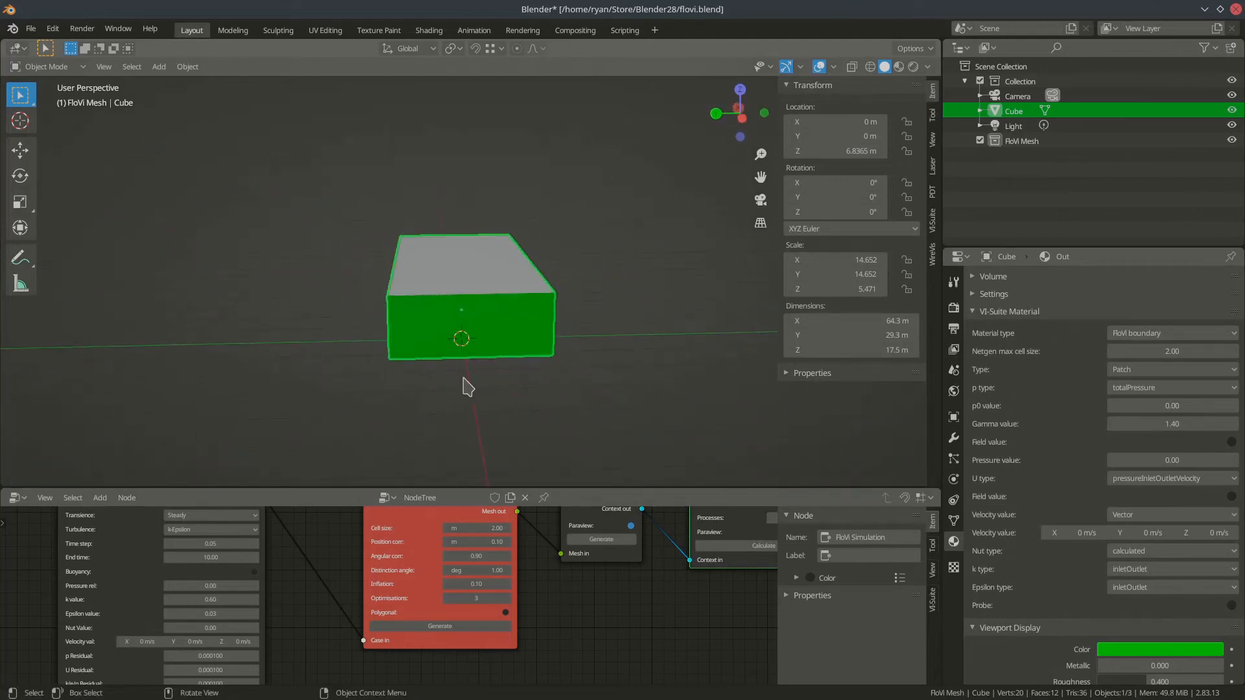
# Add a cube mesh at the world origin and switch the viewport to wireframe to see it with the domain
pyautogui.hotkey('shift', 'a')
pyautogui.moveTo(450, 348)
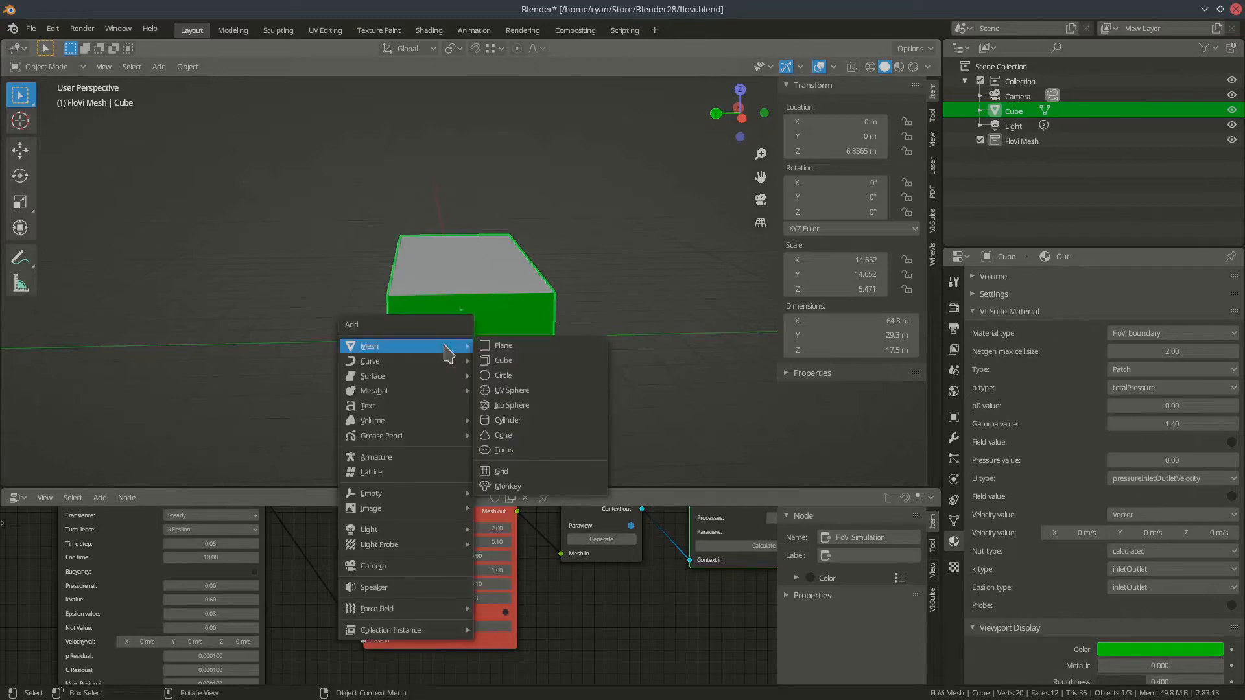
pyautogui.click(509, 361)
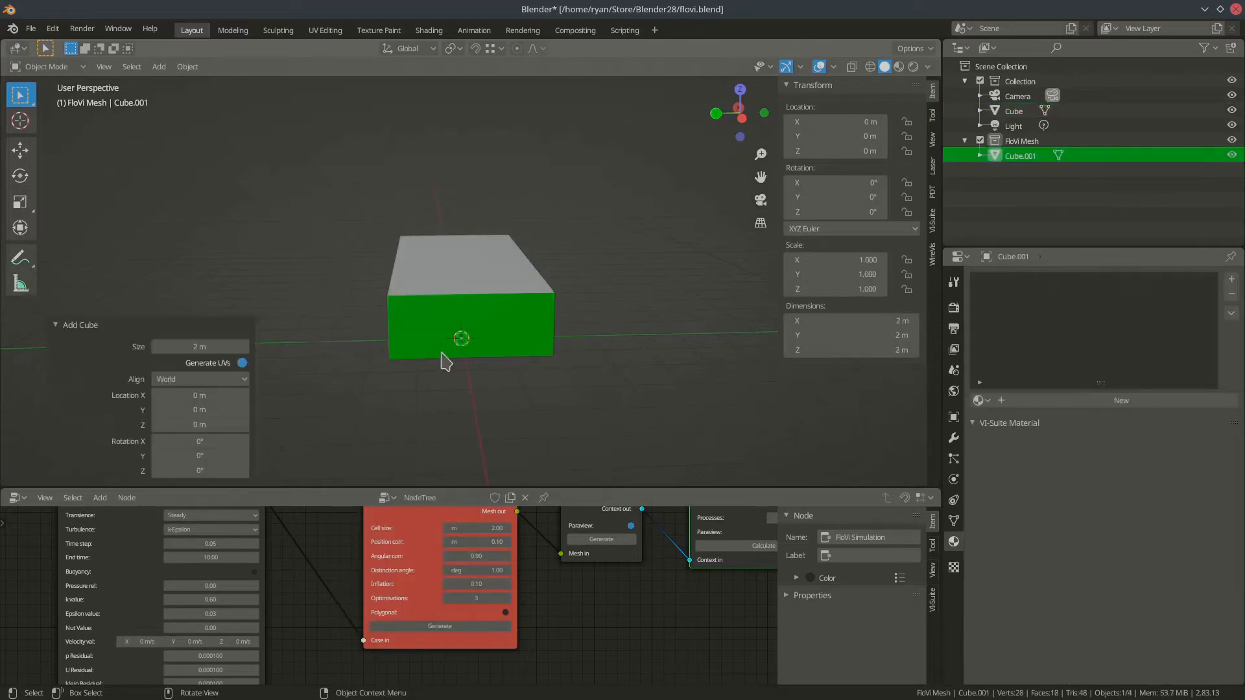
pyautogui.moveTo(446, 360); pyautogui.dragTo(699, 189, button='middle')
pyautogui.click(869, 67)
pyautogui.moveTo(485, 338)
pyautogui.mouseDown(button='middle')
pyautogui.moveTo(542, 337)
pyautogui.moveTo(470, 367)
pyautogui.mouseUp(button='middle')
pyautogui.scroll(5, 470, 366)
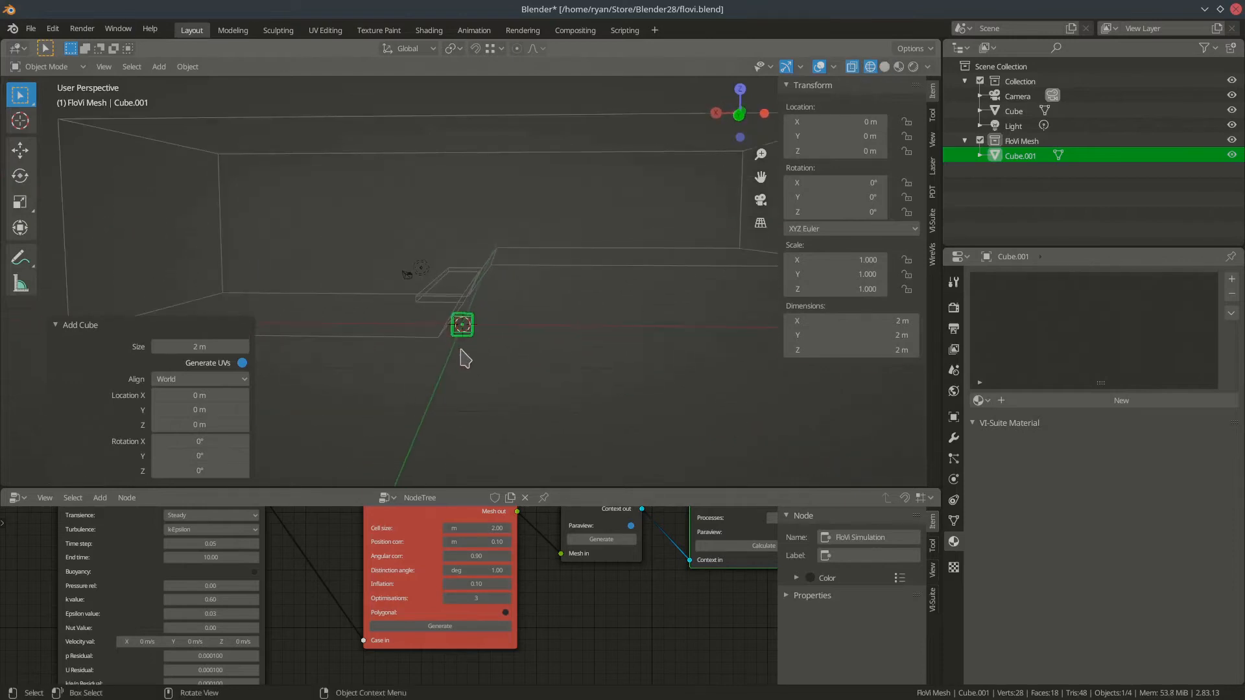
# Move the new cube up along Z by about 12.37 m so it sits inside the flow domain
pyautogui.press('g')
pyautogui.press('z')
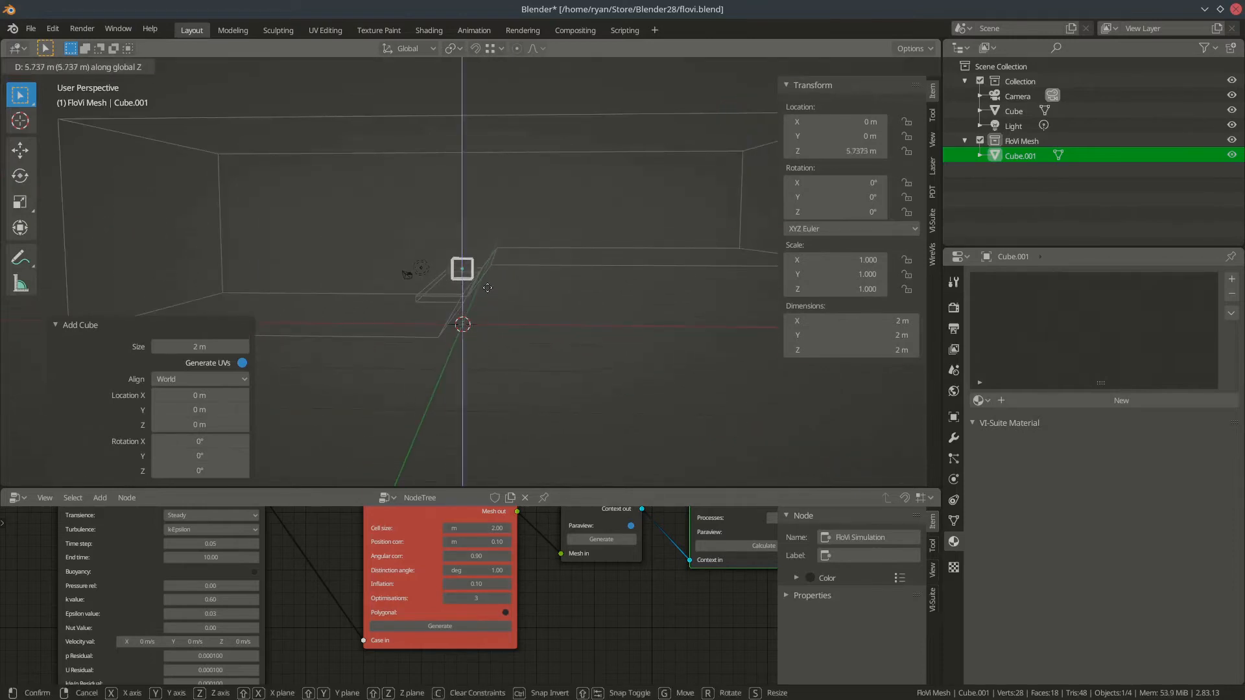
pyautogui.click(494, 235)
pyautogui.moveTo(486, 261); pyautogui.dragTo(555, 264, button='middle')
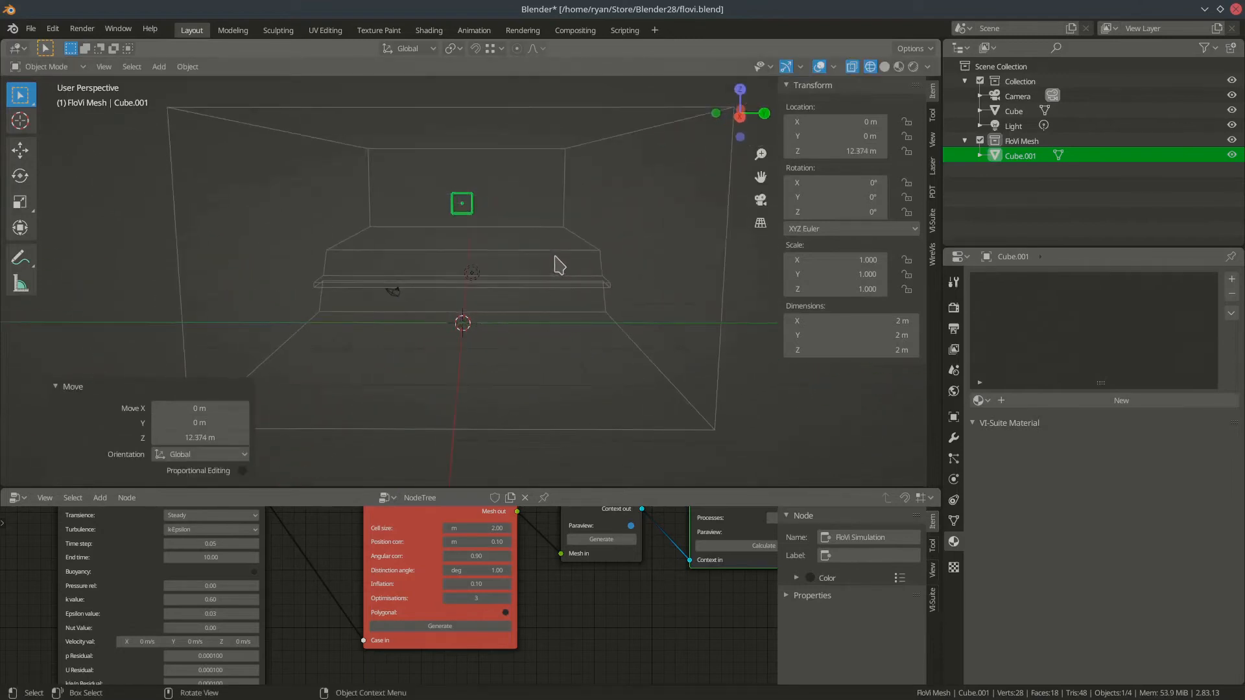
# Review the VI-Suite object definition choices for the new cube, then look at its position inside the domain
pyautogui.click(954, 418)
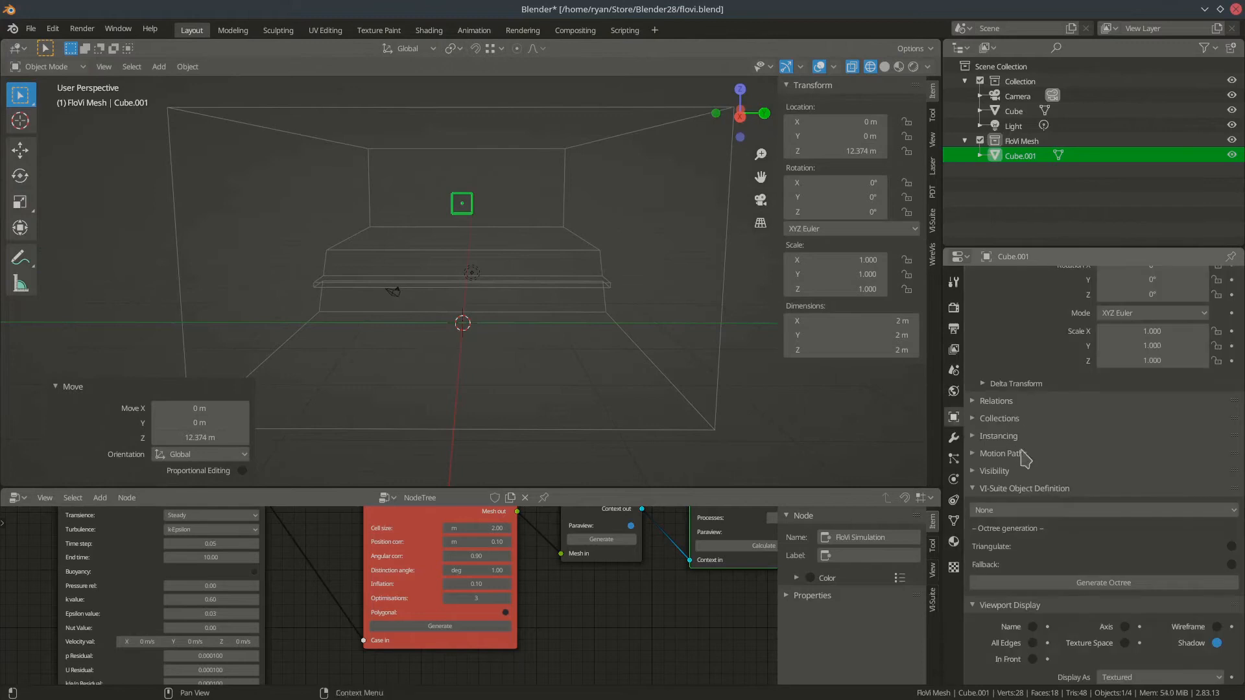
pyautogui.scroll(-3, 1061, 480)
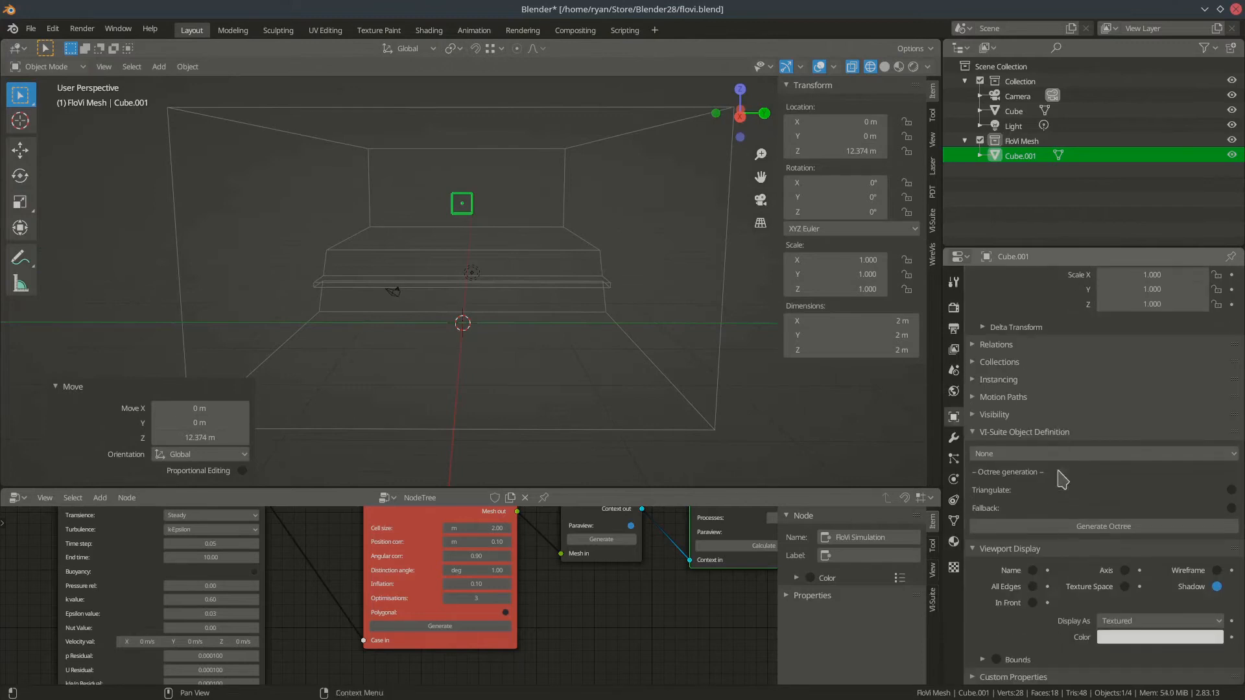
pyautogui.click(1090, 454)
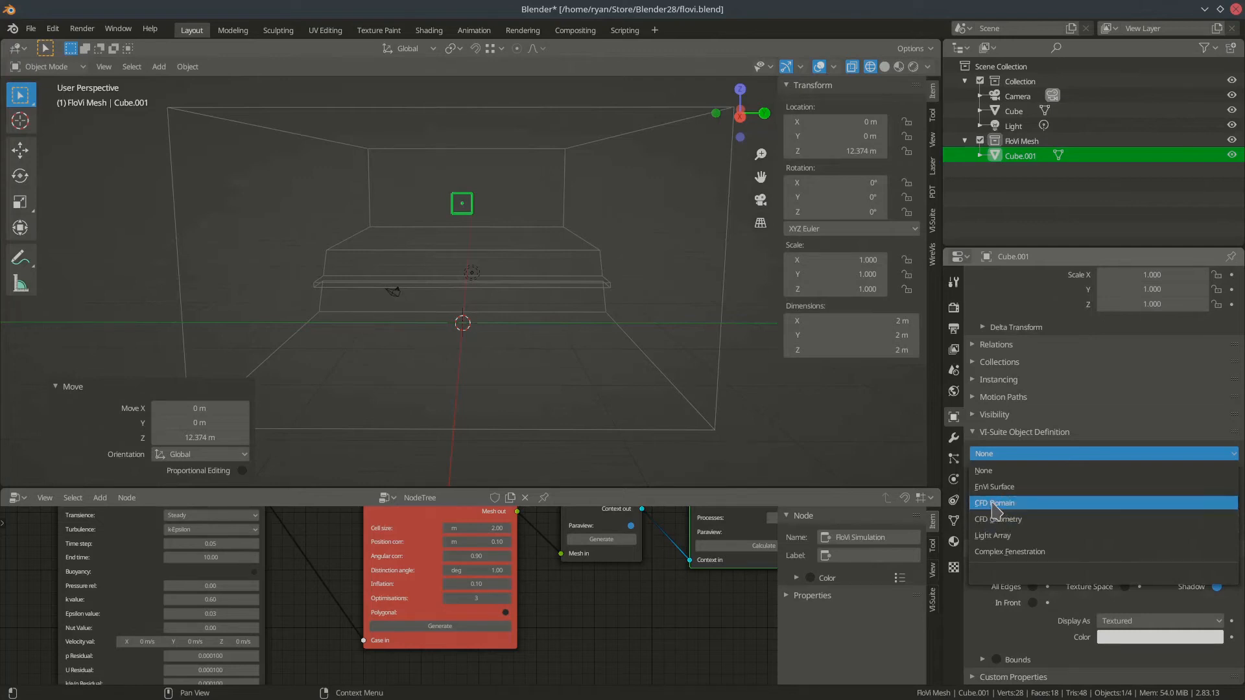
pyautogui.moveTo(466, 214)
pyautogui.mouseDown(button='middle')
pyautogui.moveTo(474, 221)
pyautogui.moveTo(472, 211)
pyautogui.mouseUp(button='middle')
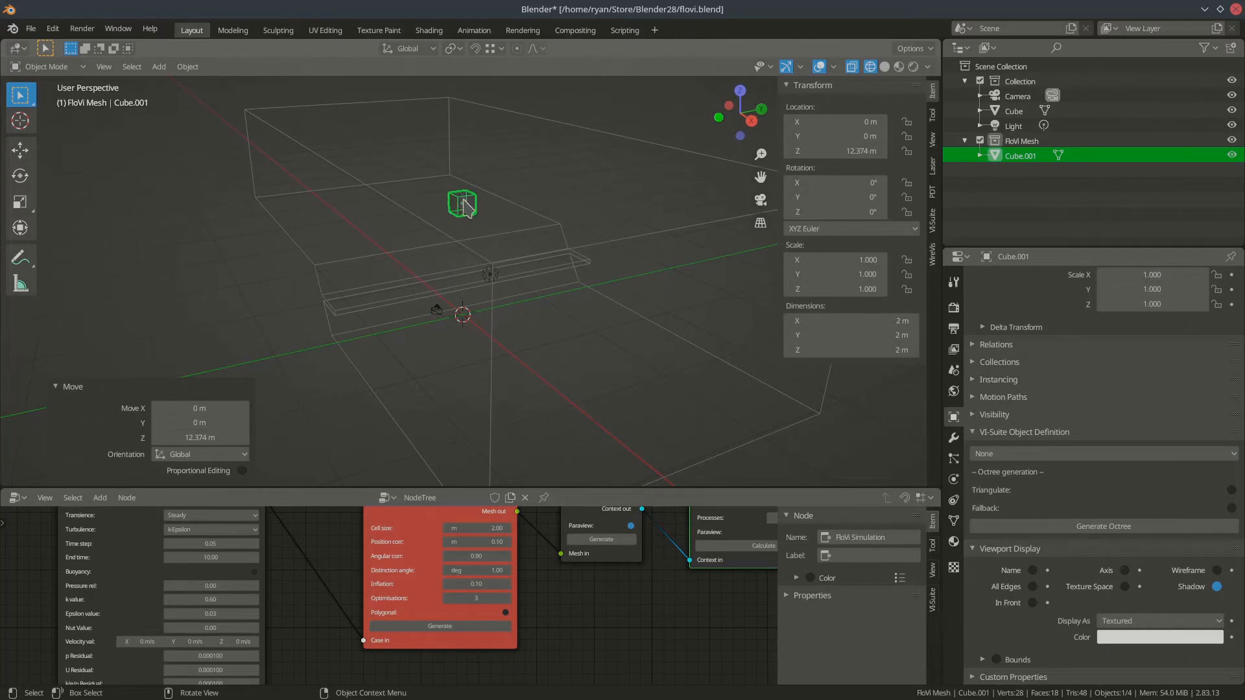
# Raise the cube along Z by about 7.23 m so it crosses the top of the flow domain
pyautogui.moveTo(447, 251); pyautogui.dragTo(503, 236, button='middle')
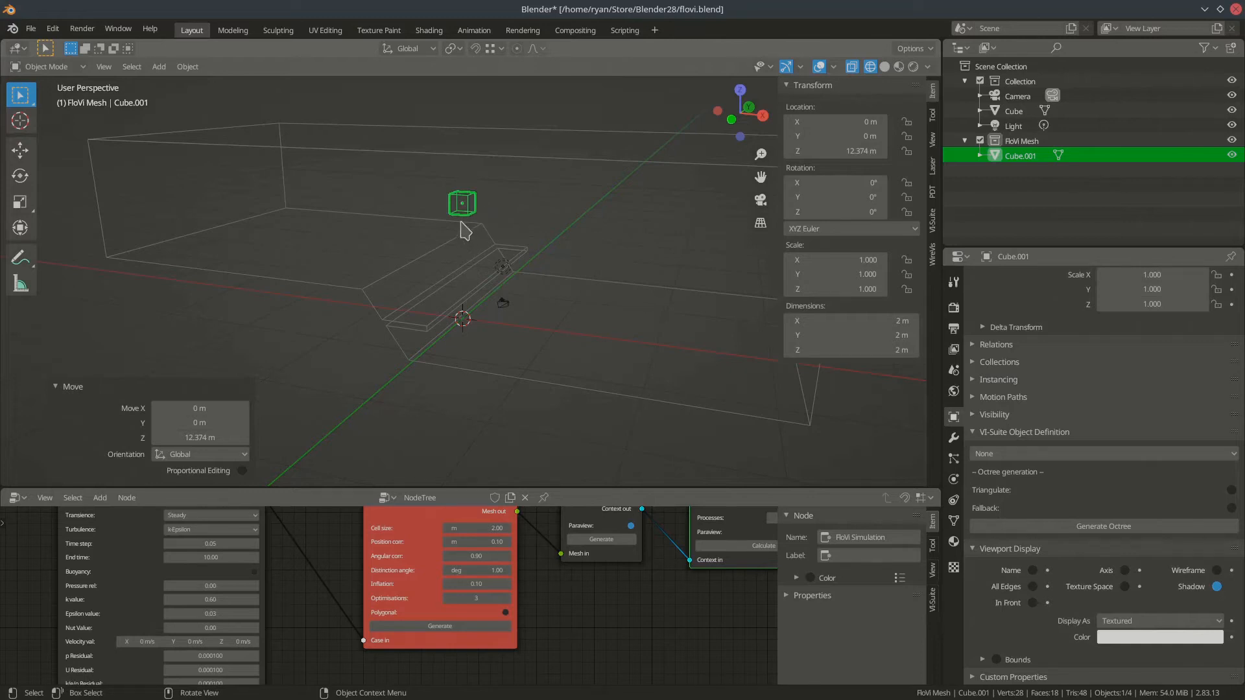
pyautogui.moveTo(498, 256); pyautogui.dragTo(391, 262, button='middle')
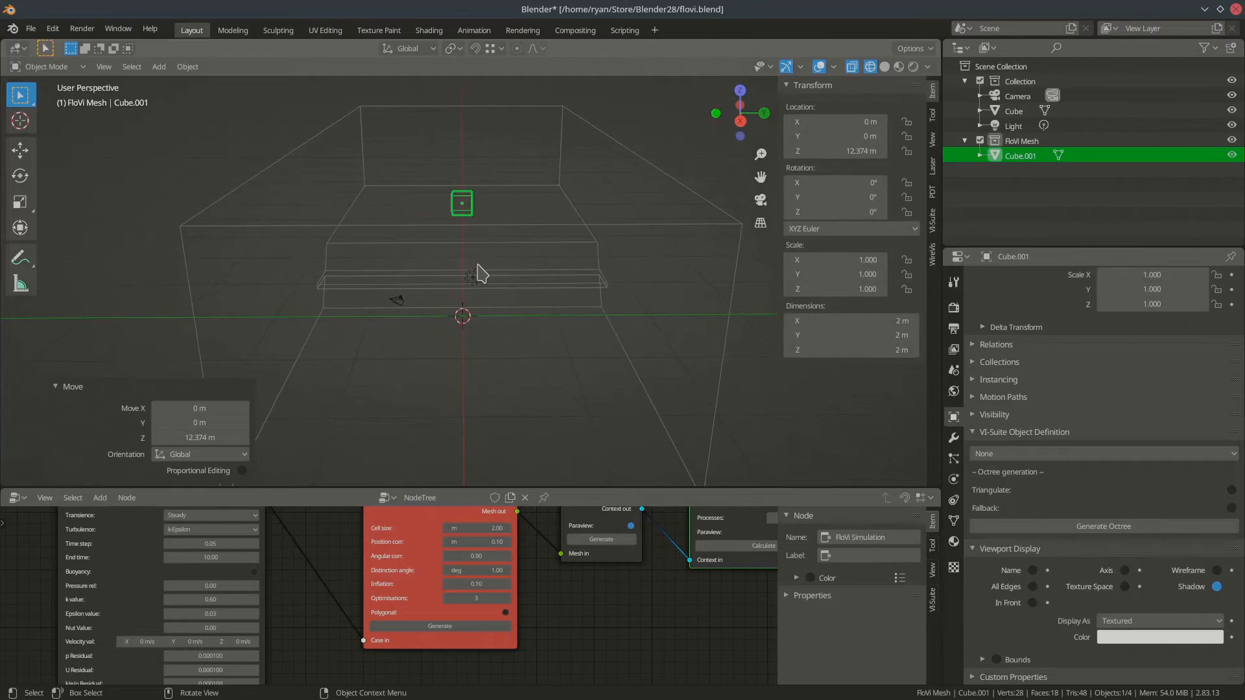
pyautogui.press('g')
pyautogui.press('z')
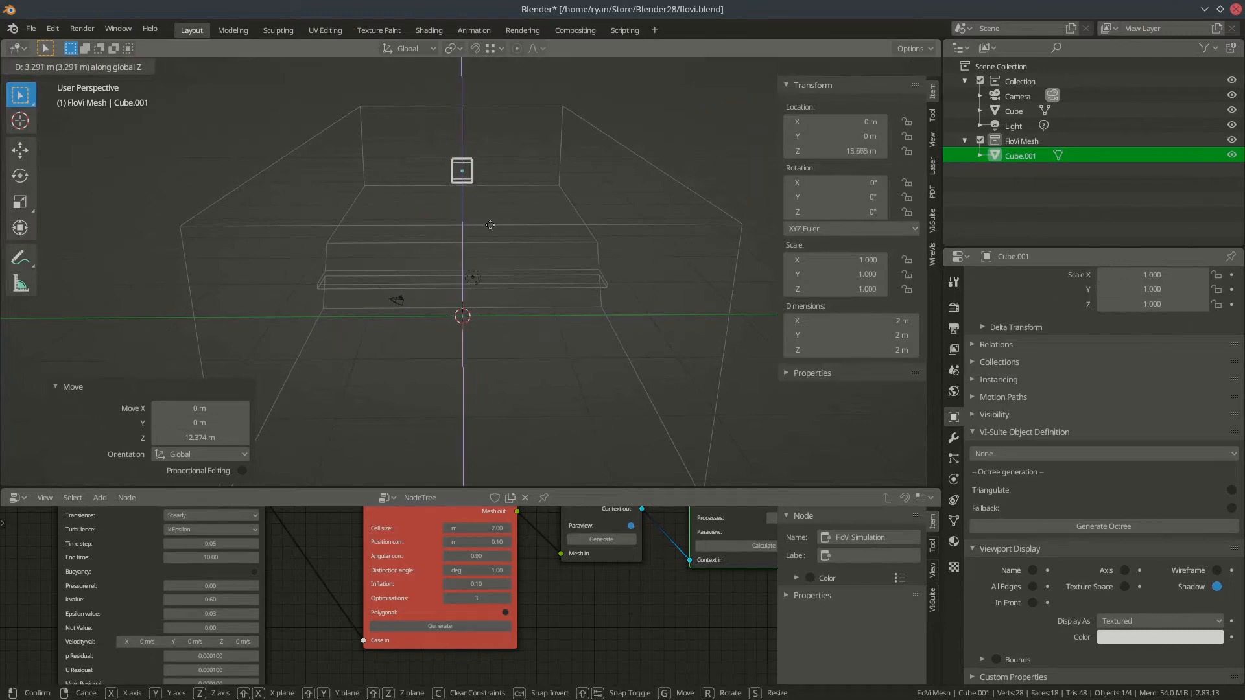
pyautogui.click(480, 222)
pyautogui.moveTo(480, 223); pyautogui.dragTo(554, 218, button='middle')
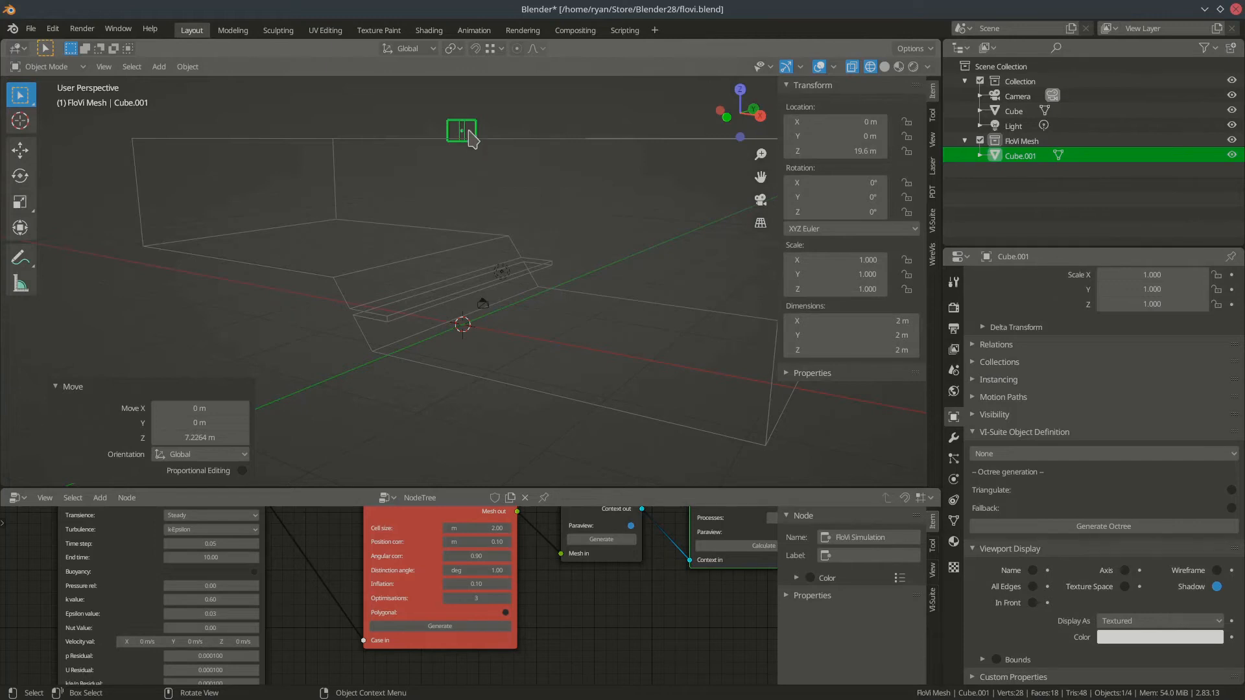
# Lower the cube along Z by about 6.1 m, back inside the flow domain, and inspect its position from several angles
pyautogui.press('g')
pyautogui.press('z')
pyautogui.click(447, 207)
pyautogui.moveTo(447, 208); pyautogui.dragTo(547, 236, button='middle')
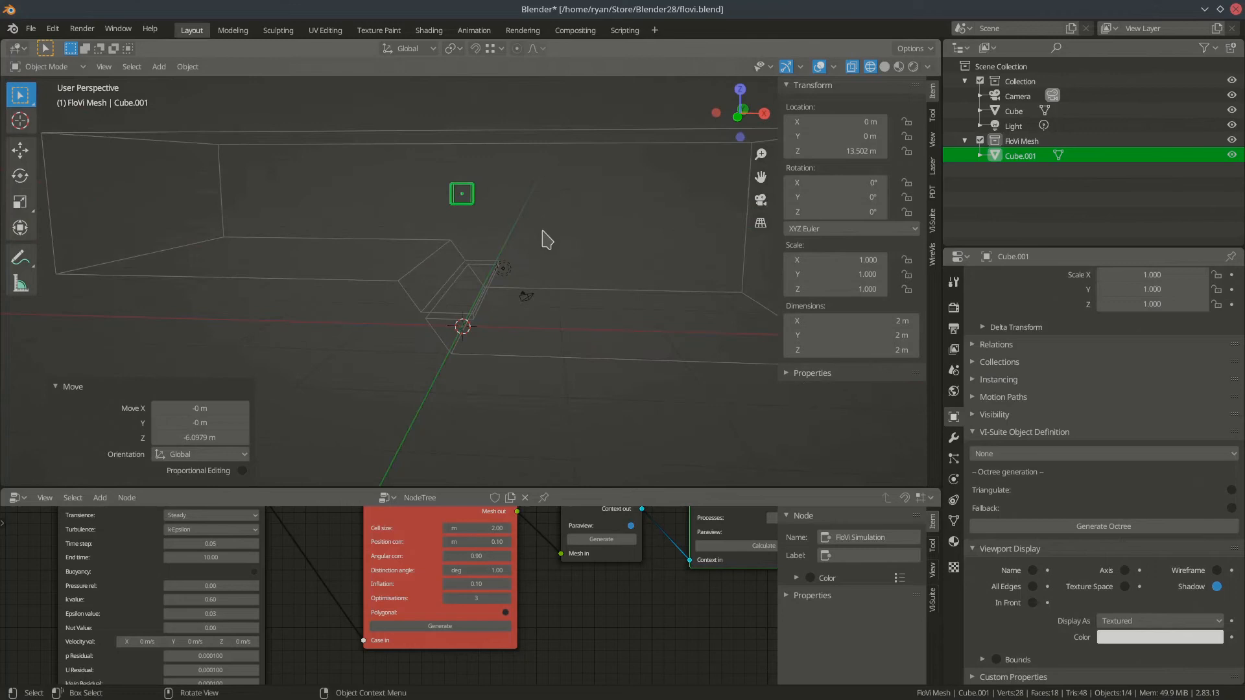
pyautogui.moveTo(465, 235)
pyautogui.mouseDown(button='middle')
pyautogui.moveTo(544, 244)
pyautogui.moveTo(495, 261)
pyautogui.moveTo(483, 246)
pyautogui.mouseUp(button='middle')
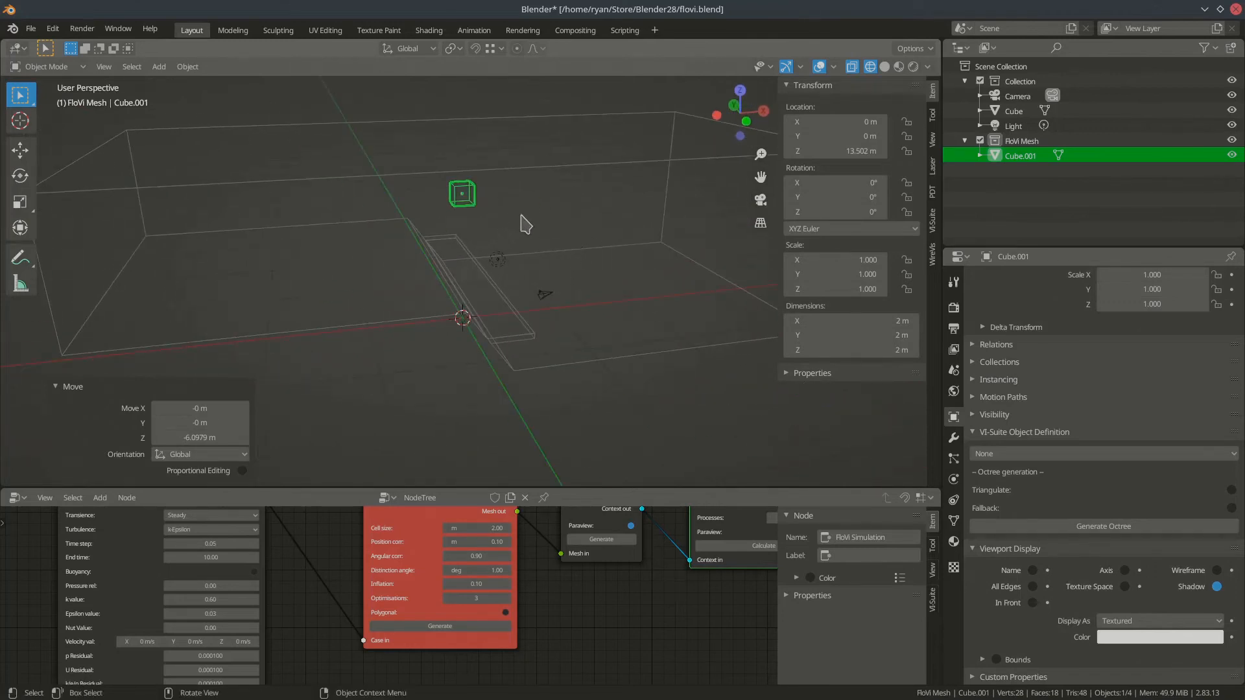
# Delete the demonstration cube from the FloVi Mesh collection
pyautogui.press('x')
pyautogui.click(478, 213)
pyautogui.moveTo(519, 277); pyautogui.dragTo(589, 281, button='middle')
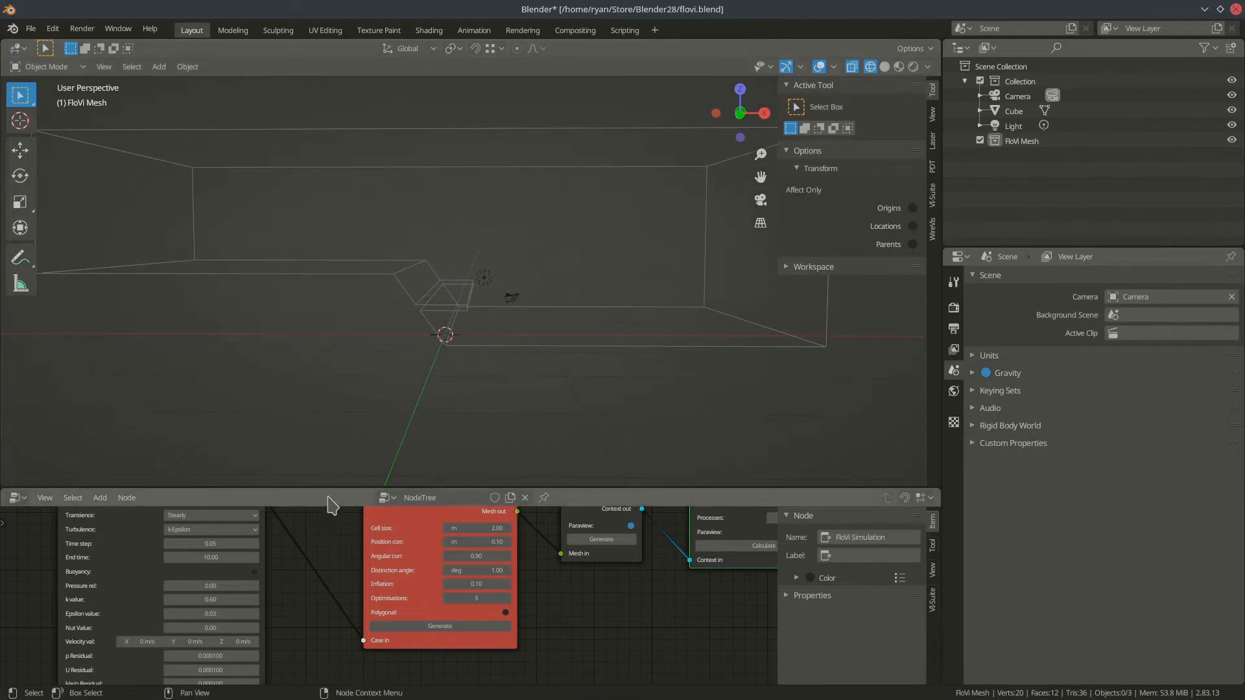
# Enlarge the VI-Suite node editor, bring the FloVi nodes into view, and look through the available node categories
pyautogui.moveTo(323, 490); pyautogui.dragTo(334, 317)
pyautogui.click(17, 329)
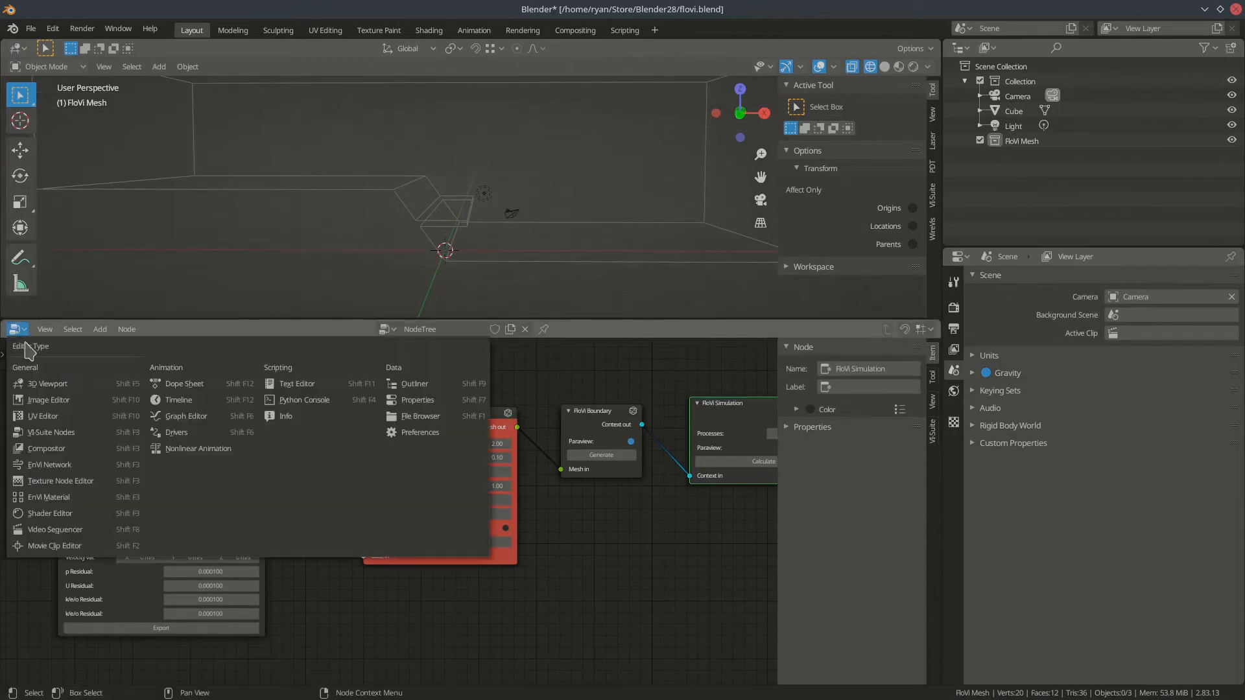
pyautogui.click(75, 433)
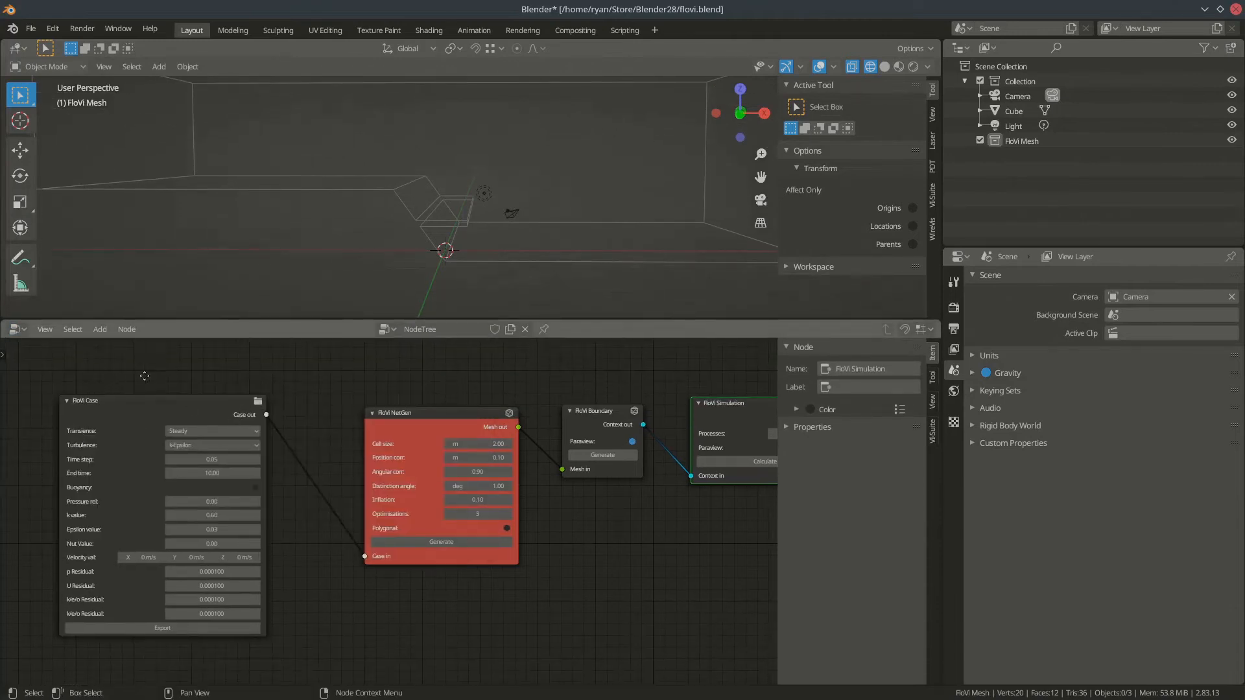
pyautogui.moveTo(93, 375); pyautogui.dragTo(198, 372, button='middle')
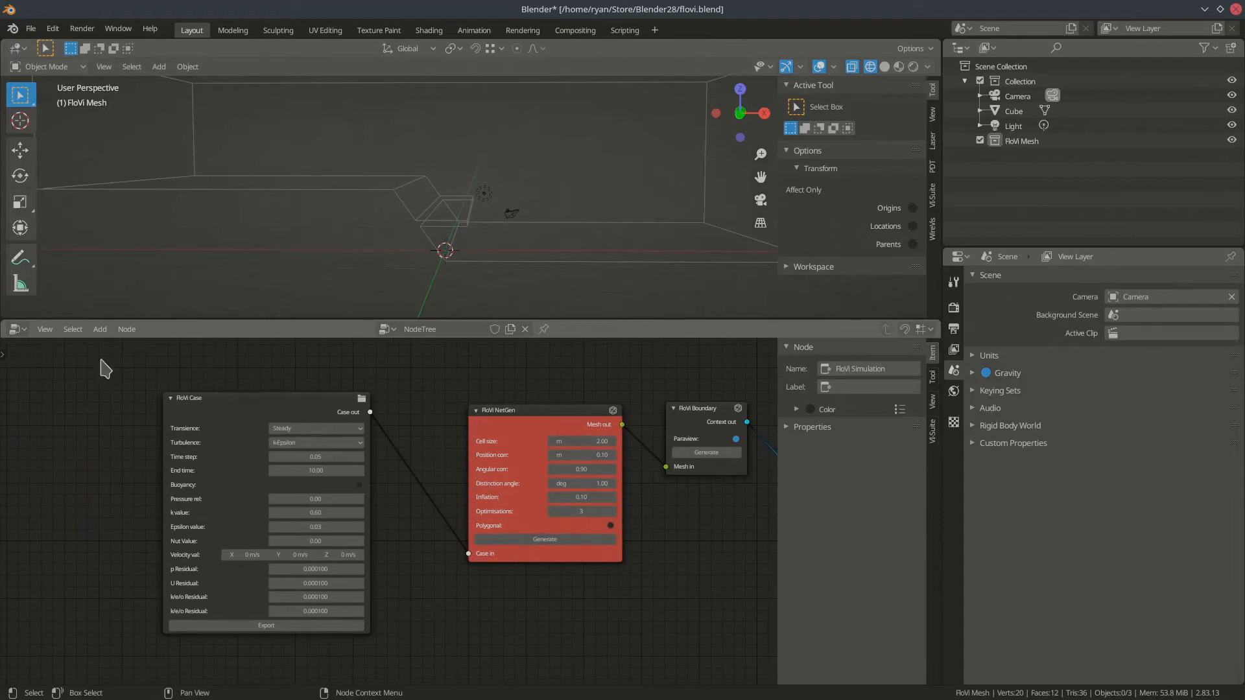
pyautogui.click(100, 329)
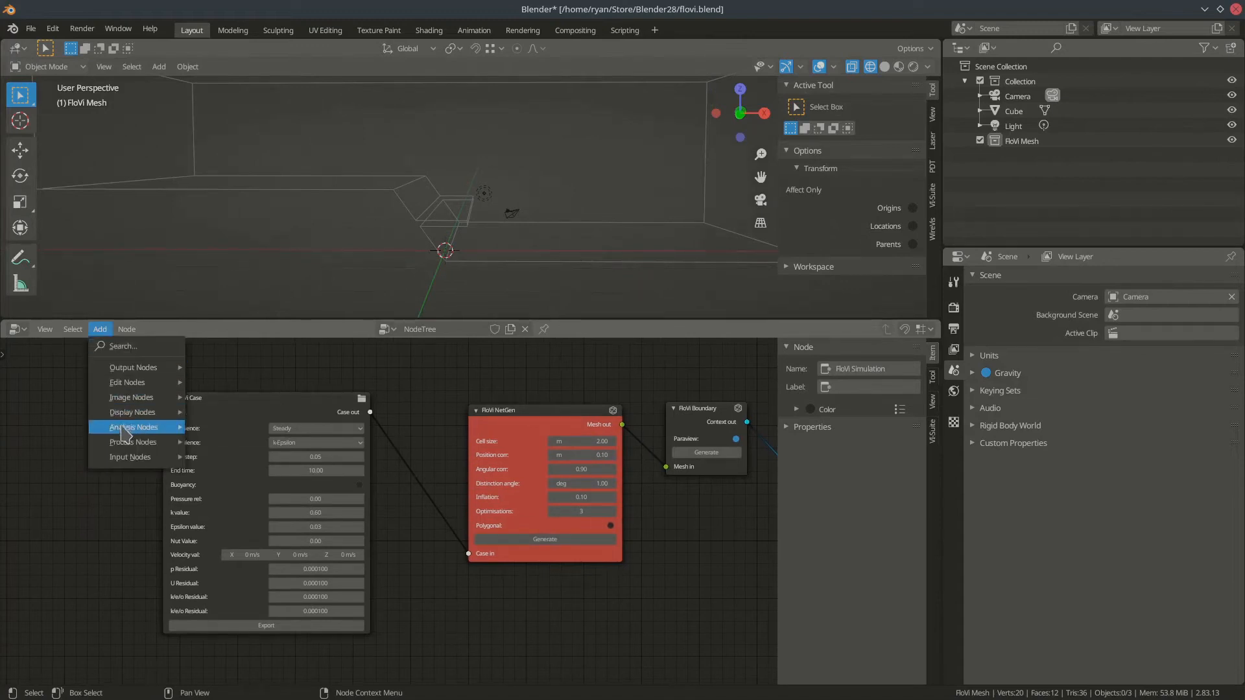
pyautogui.moveTo(127, 442)
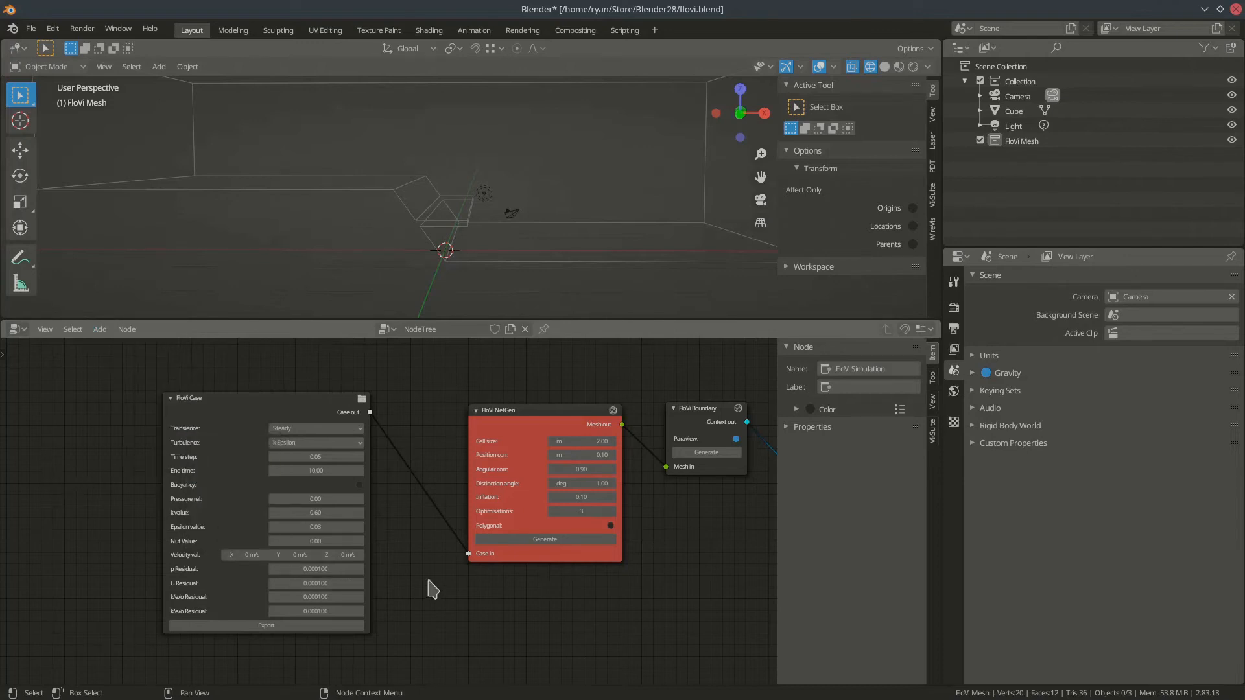
# Separate the FloVi Case node from FloVi NetGen and review its transience, turbulence, time, initial value and residual settings
pyautogui.moveTo(468, 554); pyautogui.dragTo(448, 516)
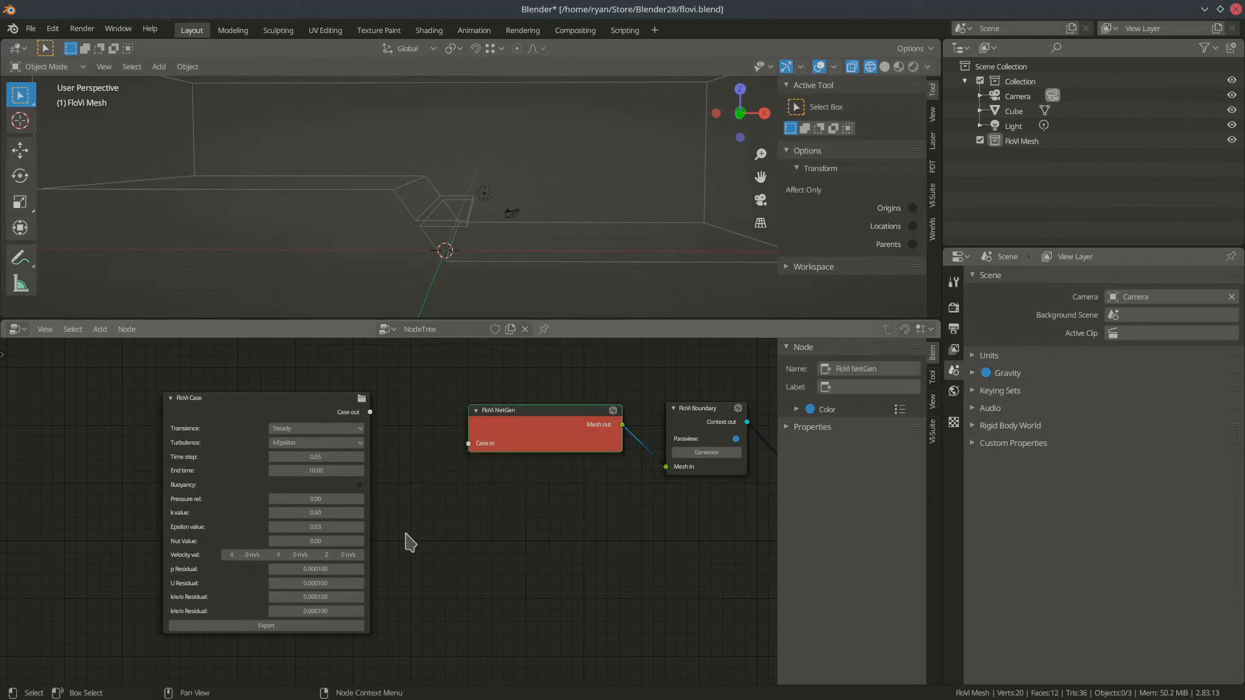
pyautogui.moveTo(293, 403); pyautogui.dragTo(196, 388)
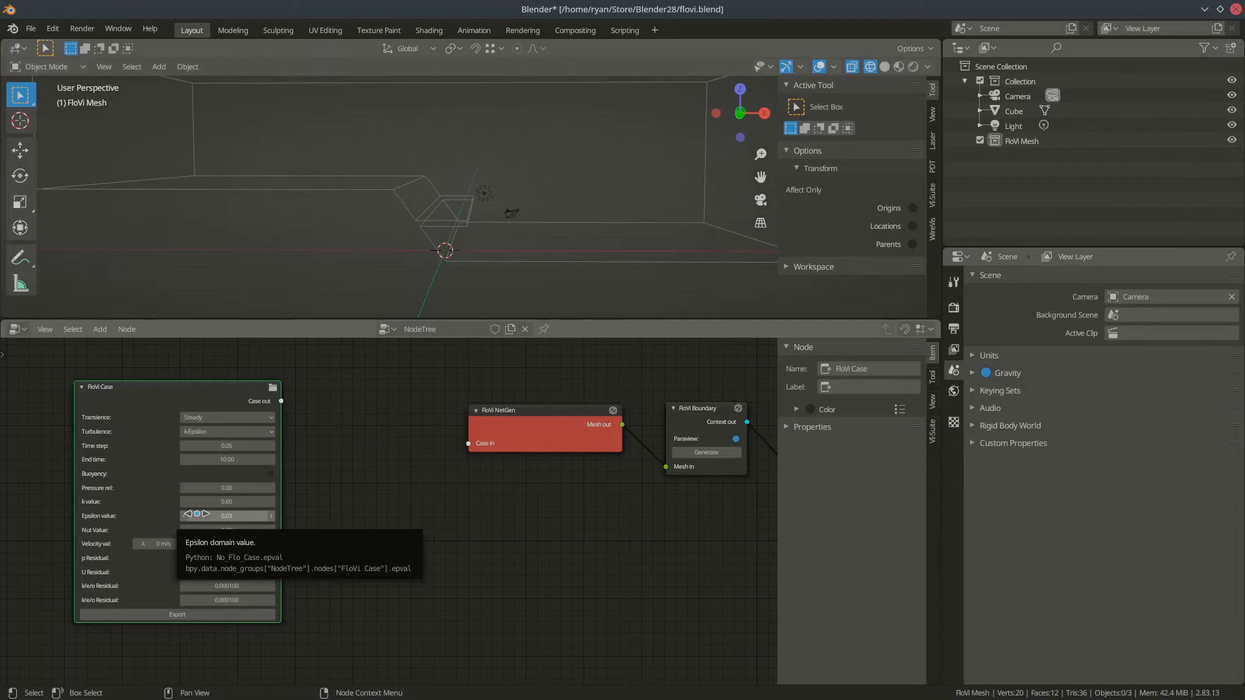
pyautogui.click(245, 417)
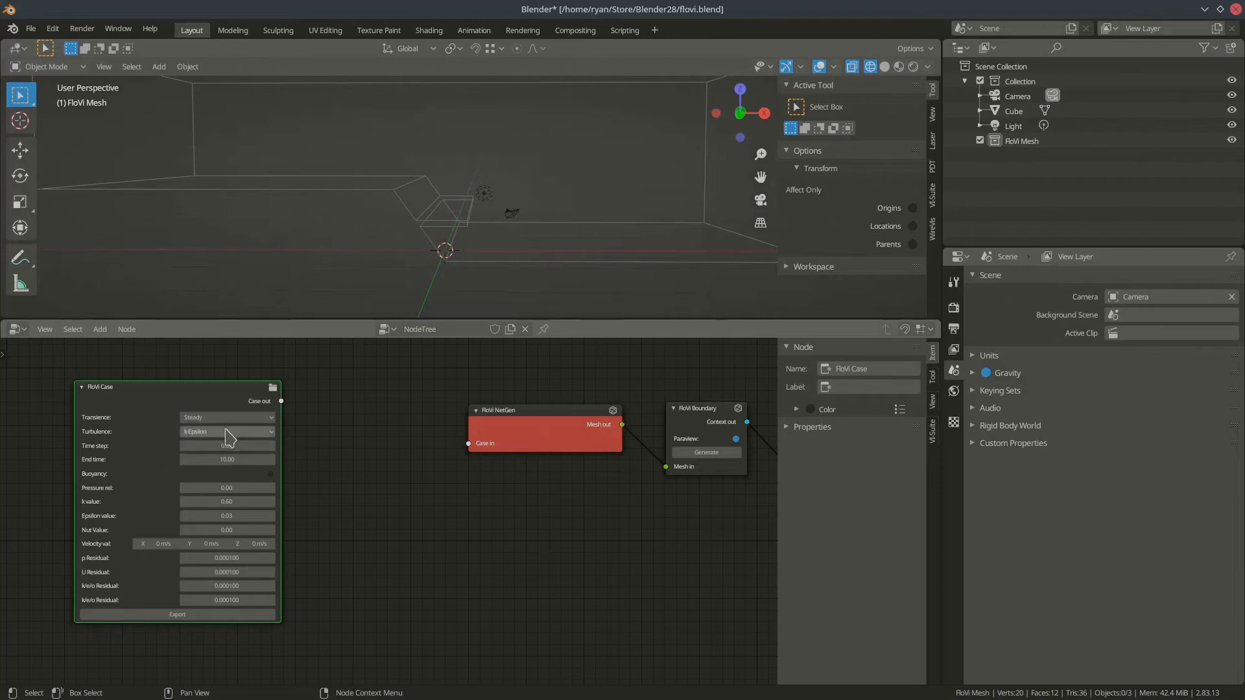
pyautogui.scroll(2, 250, 497)
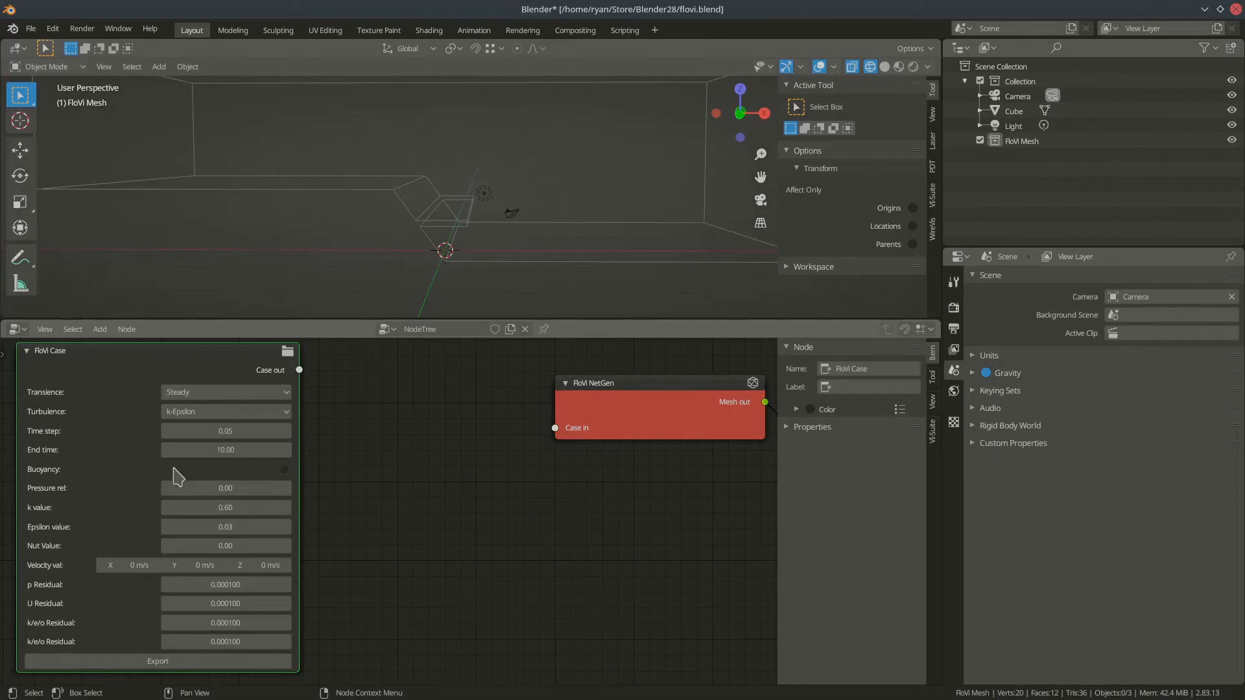
pyautogui.scroll(-1, 170, 471)
pyautogui.moveTo(138, 505); pyautogui.dragTo(176, 475, button='middle')
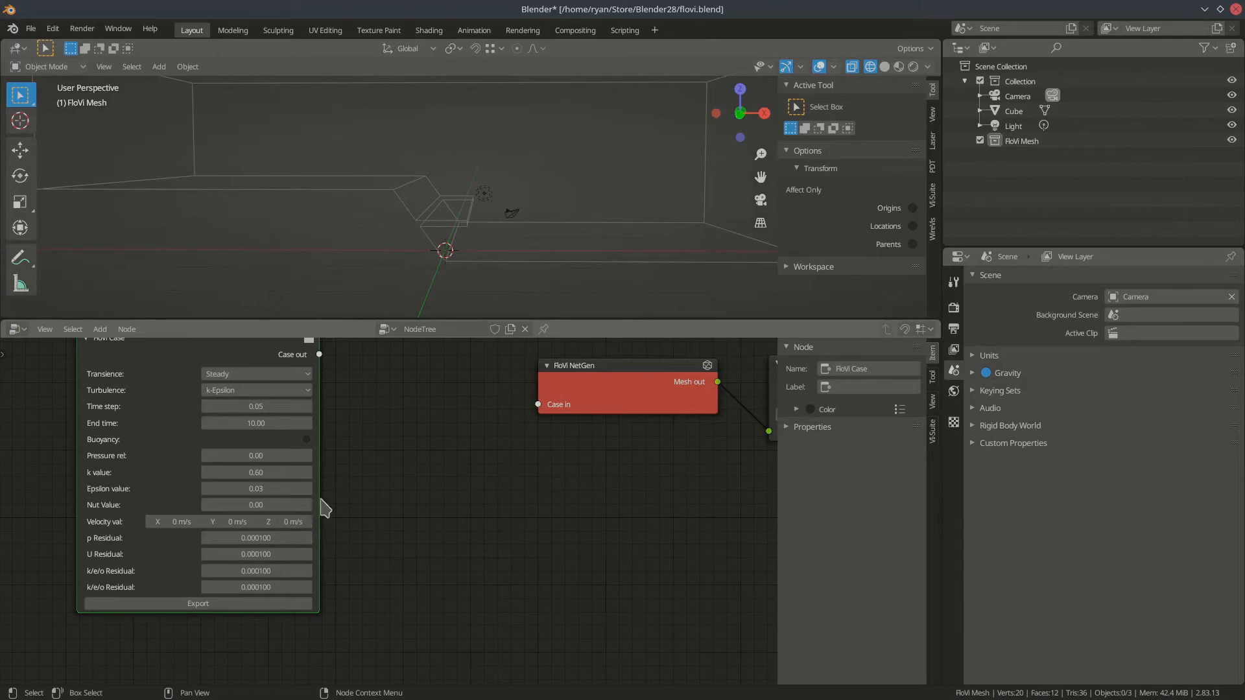
pyautogui.moveTo(391, 450)
pyautogui.mouseDown(button='middle')
pyautogui.moveTo(363, 468)
pyautogui.moveTo(370, 443)
pyautogui.mouseUp(button='middle')
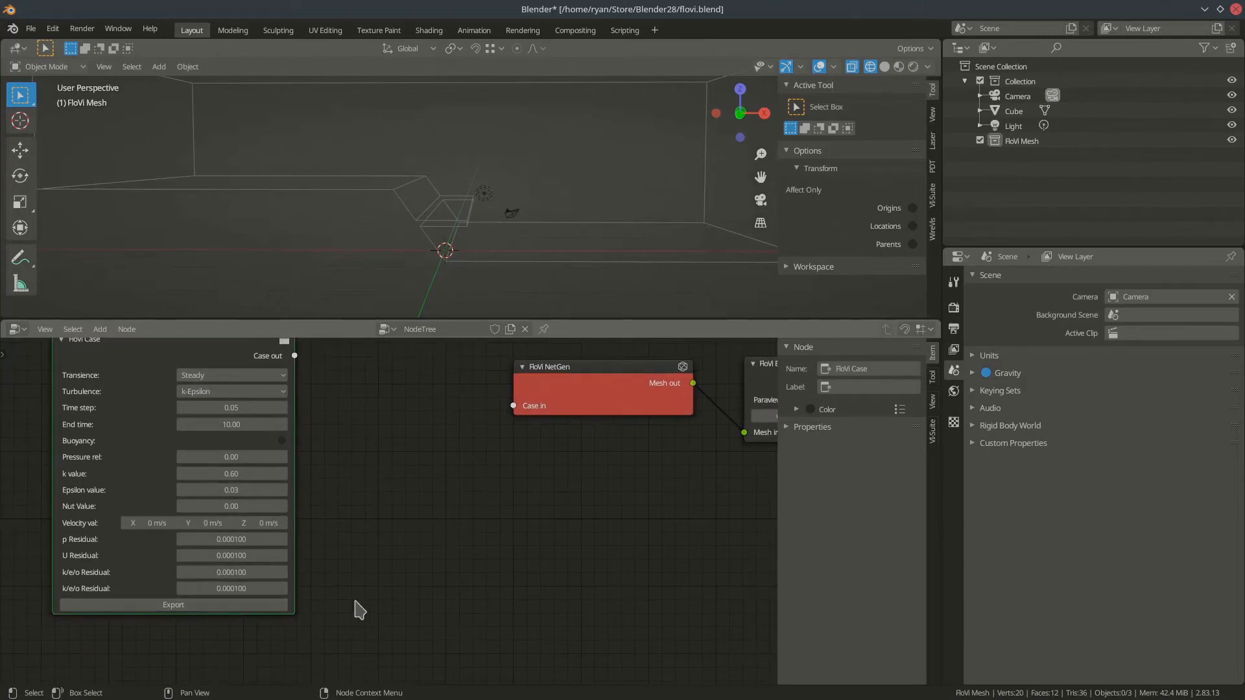
pyautogui.moveTo(364, 436); pyautogui.dragTo(344, 500, button='middle')
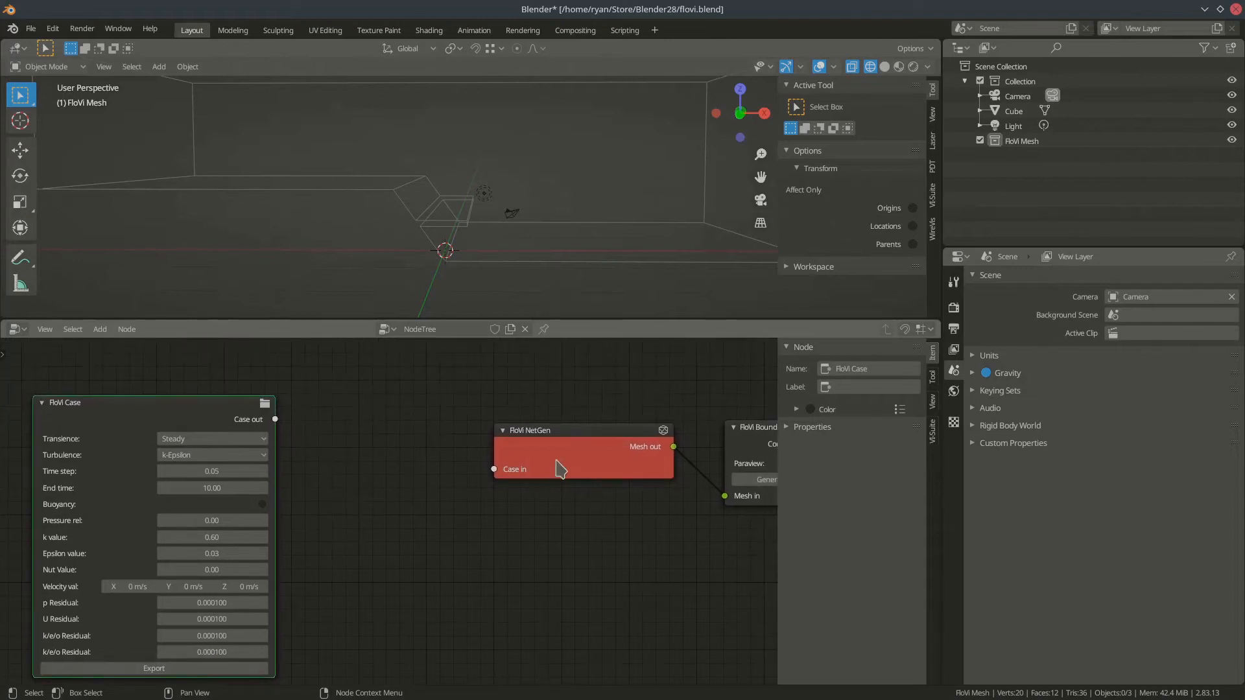
# Place the FloVi NetGen node closer to FloVi Case and disconnect it from the FloVi Boundary node
pyautogui.moveTo(570, 433); pyautogui.dragTo(459, 431)
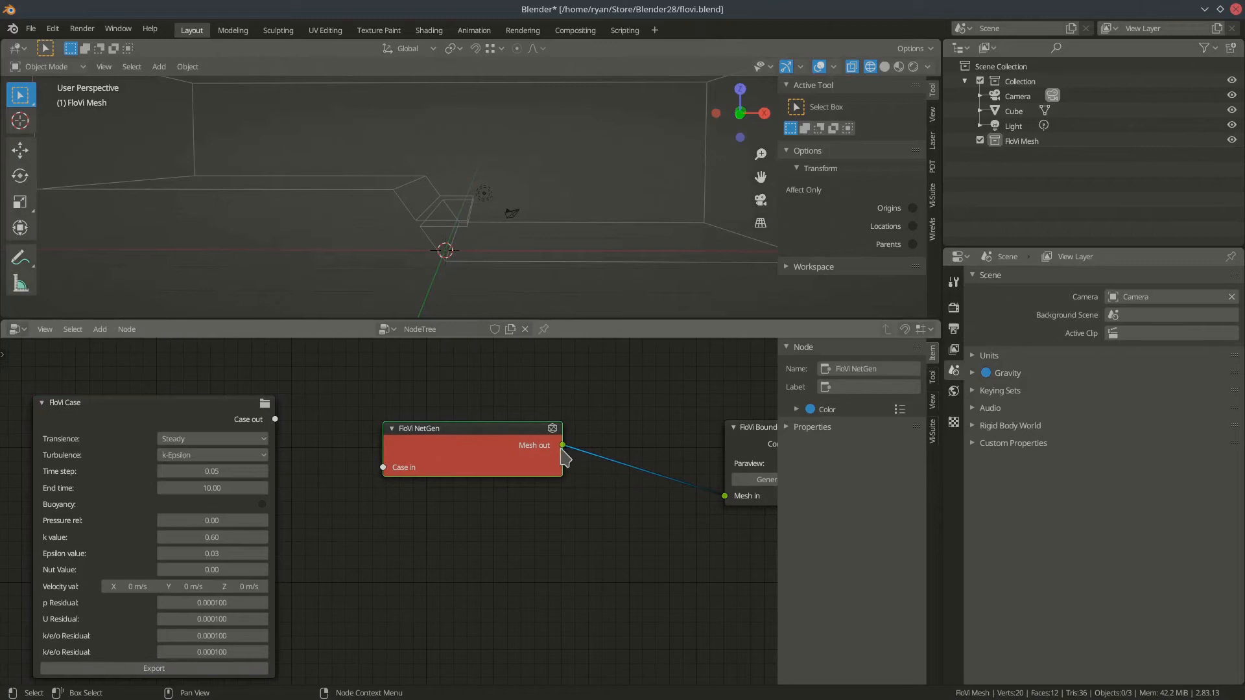
pyautogui.moveTo(725, 497); pyautogui.dragTo(655, 516)
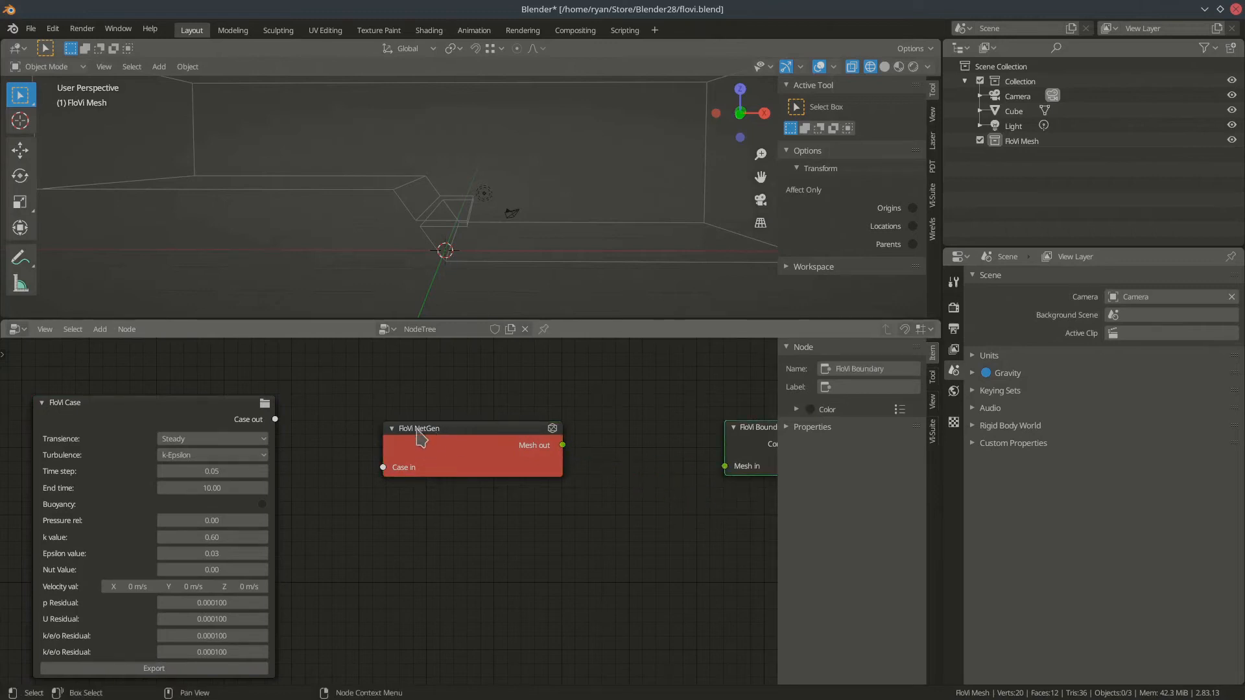
pyautogui.click(100, 330)
pyautogui.moveTo(136, 446)
# Link FloVi Case's Case out to FloVi NetGen's Case in, and widen the NetGen node to read its settings
pyautogui.moveTo(275, 419); pyautogui.dragTo(382, 467)
pyautogui.moveTo(623, 548); pyautogui.dragTo(566, 510, button='middle')
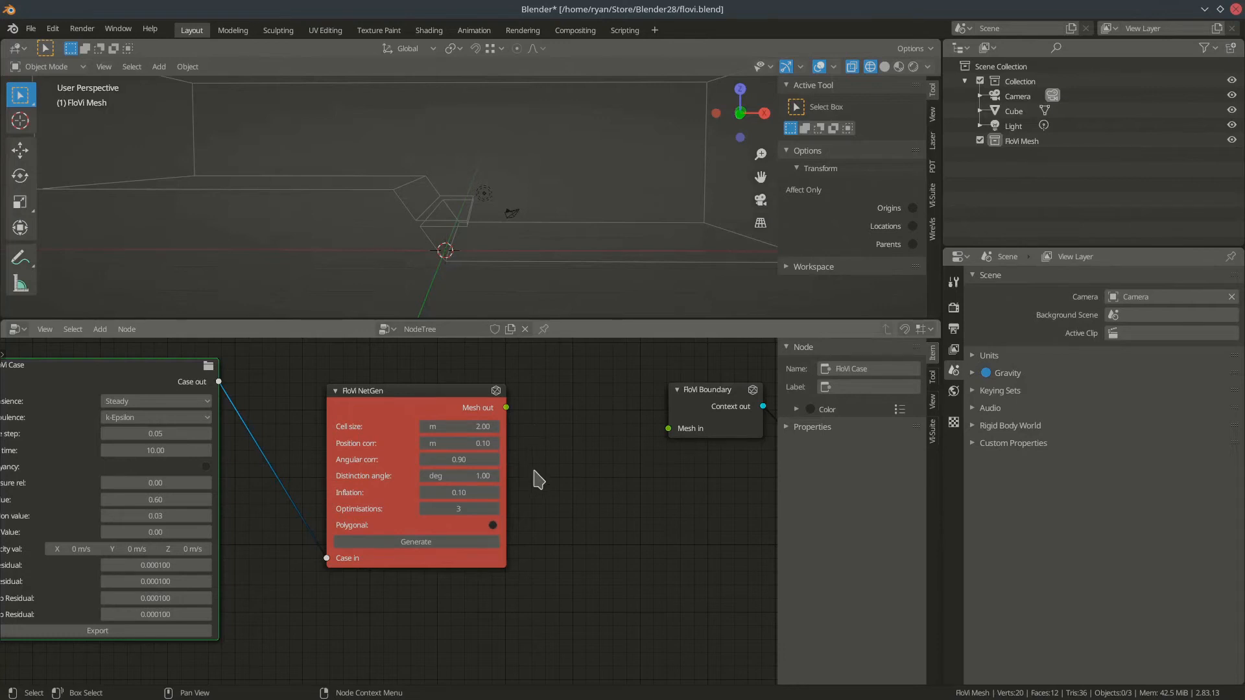
pyautogui.click(505, 458)
pyautogui.moveTo(505, 457); pyautogui.dragTo(537, 457)
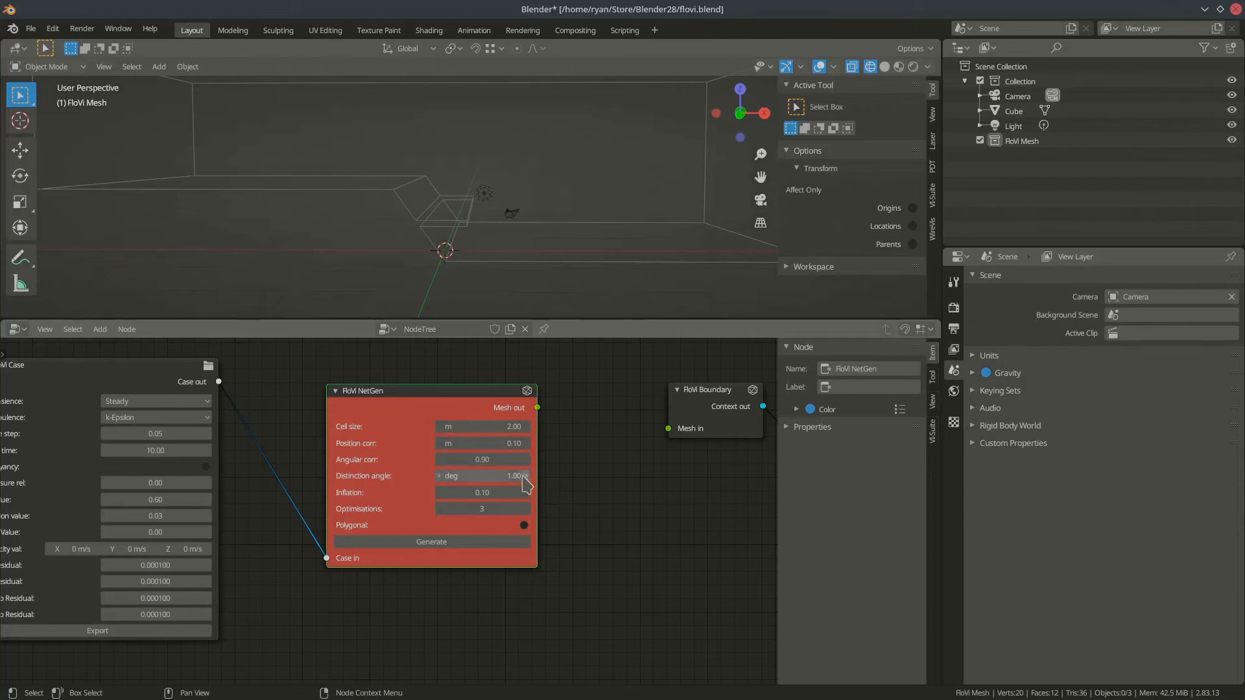
# Enable Polygonal on the FloVi NetGen node and generate the mesh with a 2.00 m cell size
pyautogui.scroll(2, 568, 512)
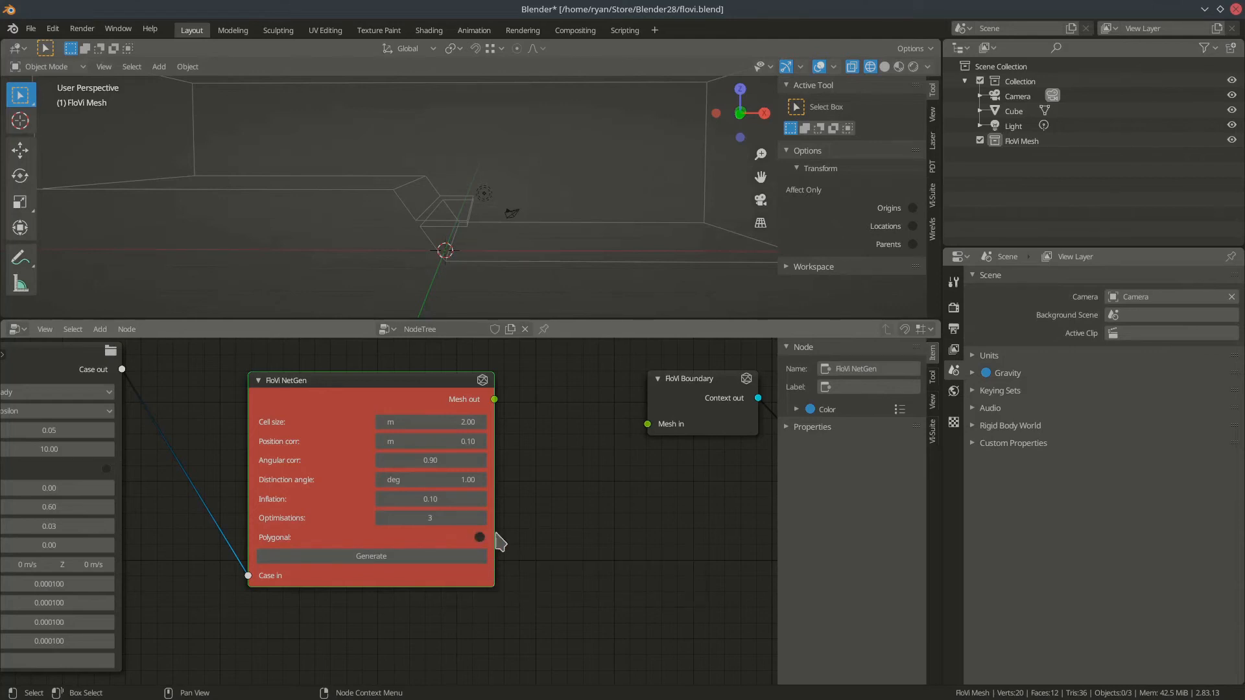
pyautogui.click(402, 556)
pyautogui.click(479, 538)
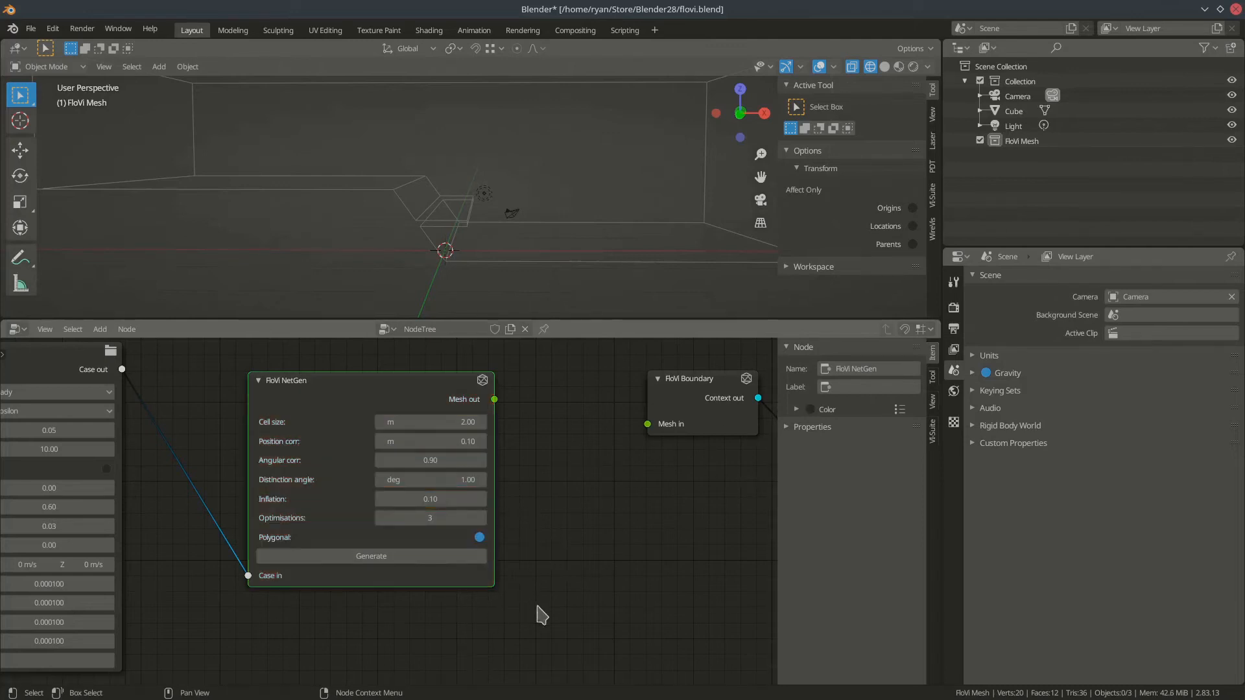
pyautogui.click(409, 559)
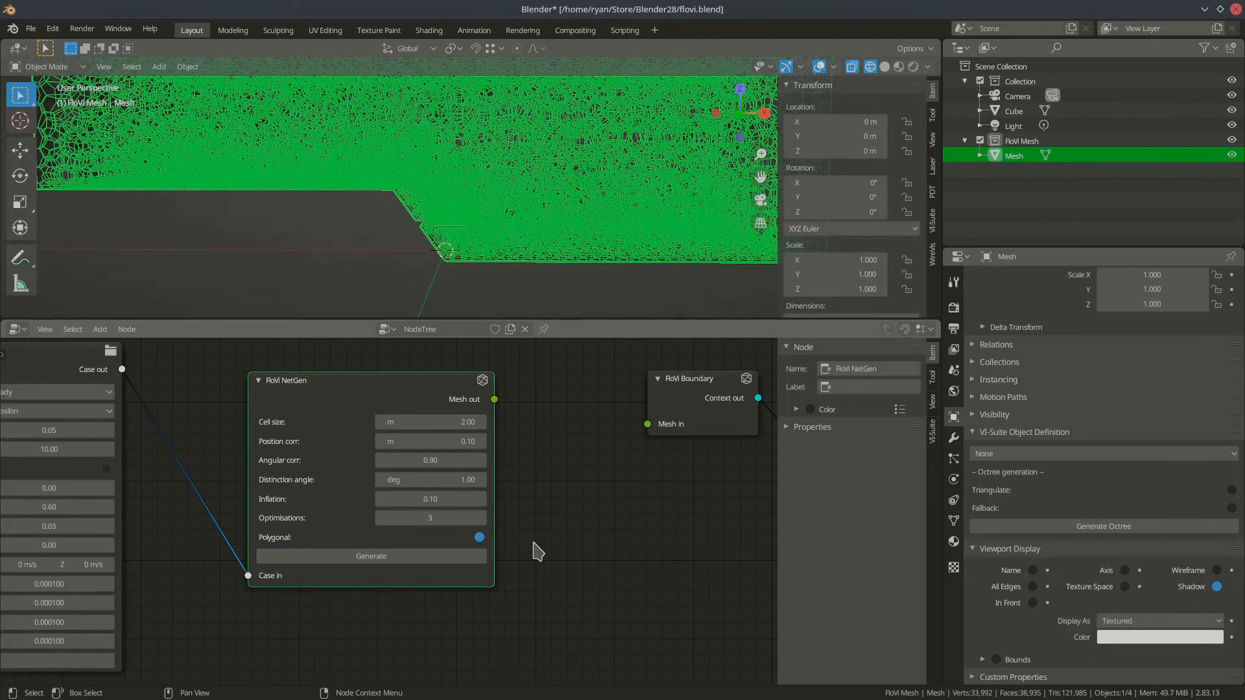
# Hide the original Cube domain and show the generated mesh in solid shading with its wireframe overlaid in an enlarged viewport
pyautogui.moveTo(583, 318); pyautogui.dragTo(584, 487)
pyautogui.moveTo(516, 353); pyautogui.dragTo(531, 324, button='middle')
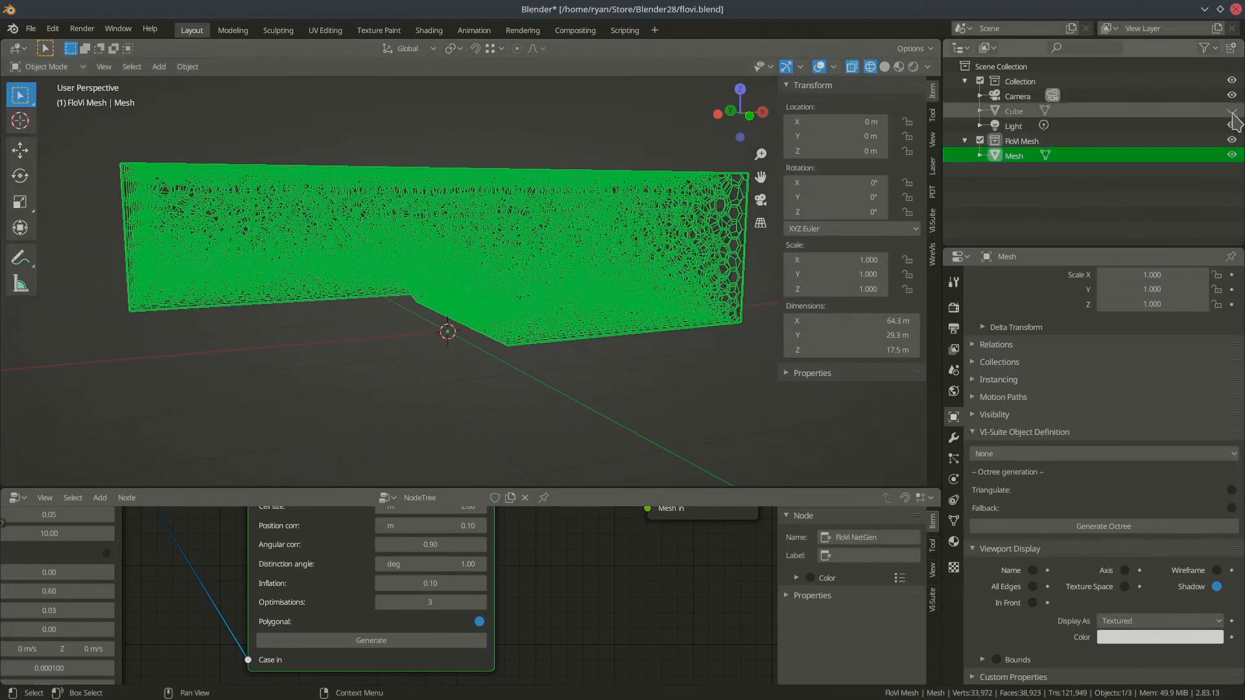
pyautogui.click(1232, 111)
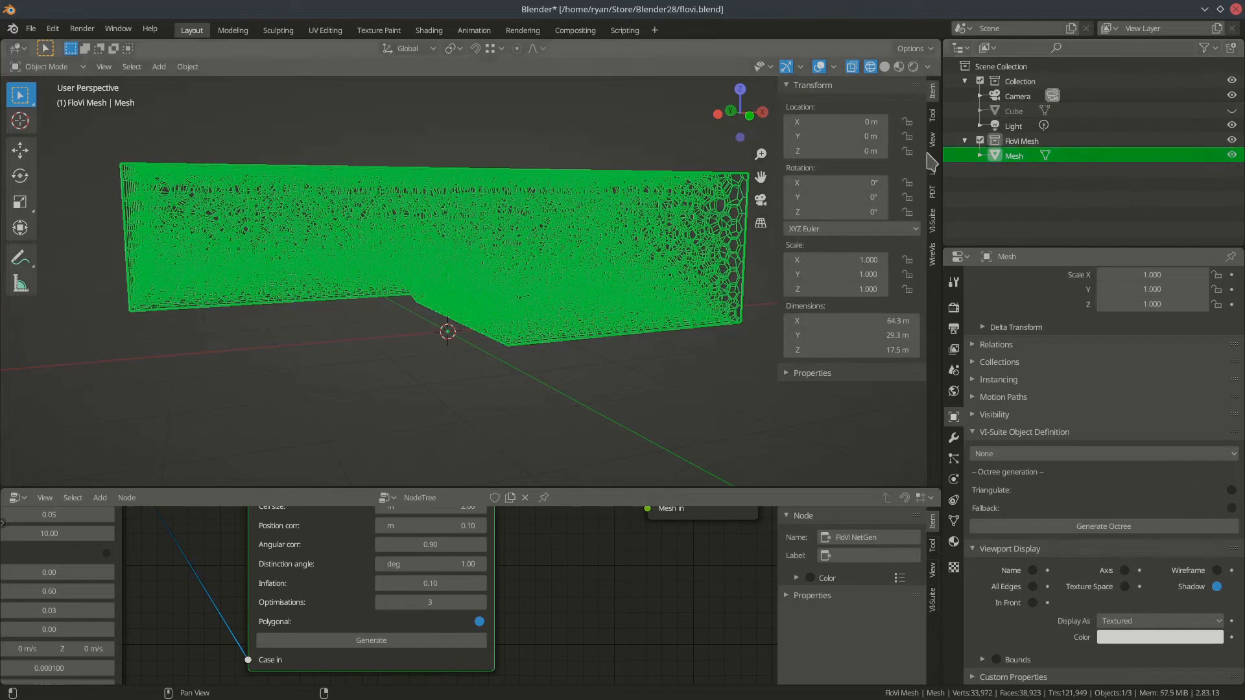
pyautogui.click(884, 67)
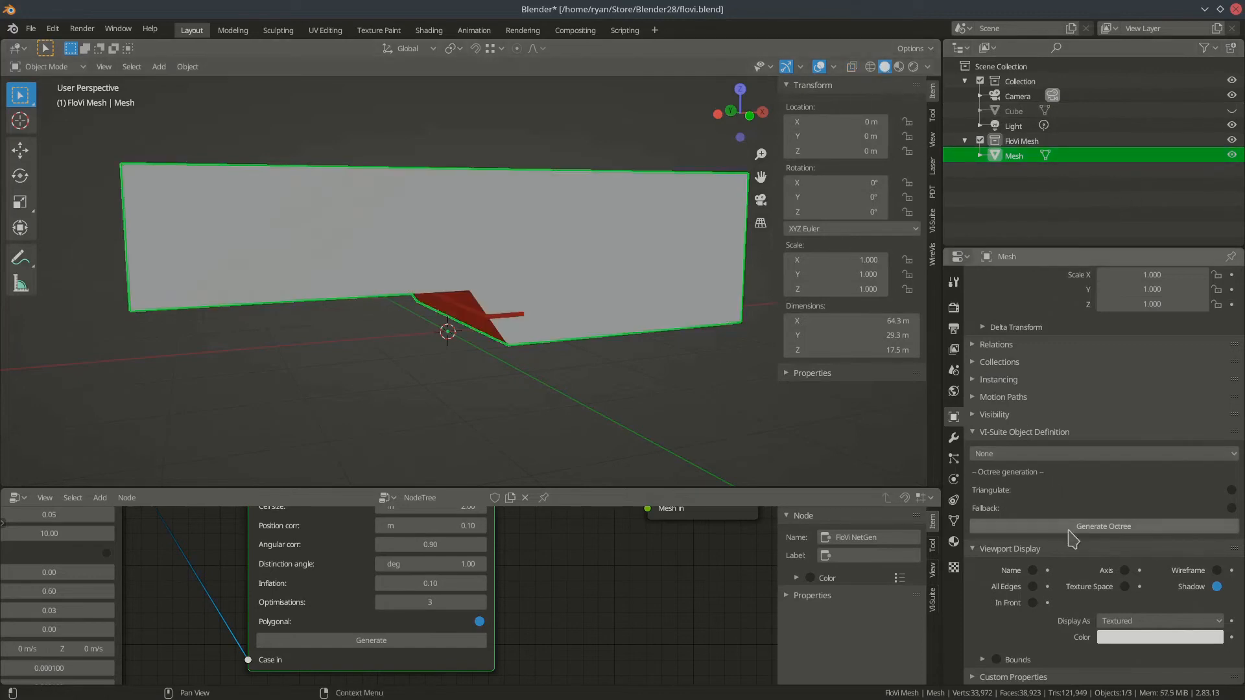
pyautogui.click(1217, 570)
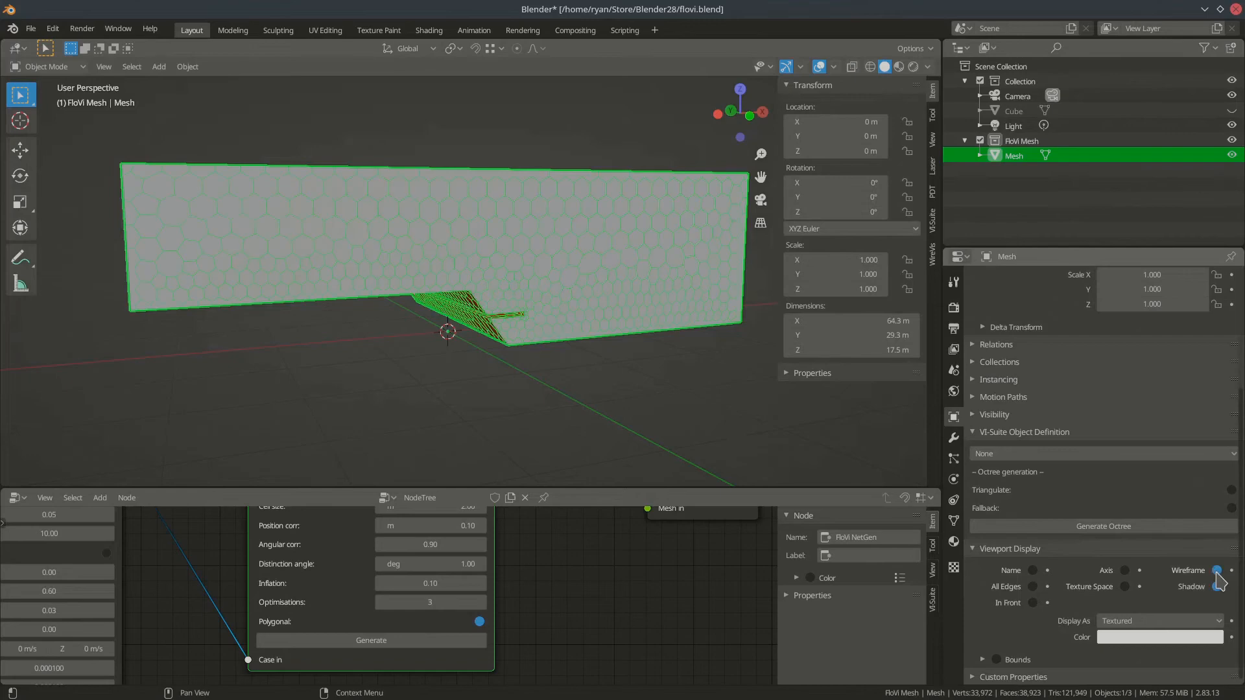
pyautogui.moveTo(450, 374); pyautogui.dragTo(352, 383, button='middle')
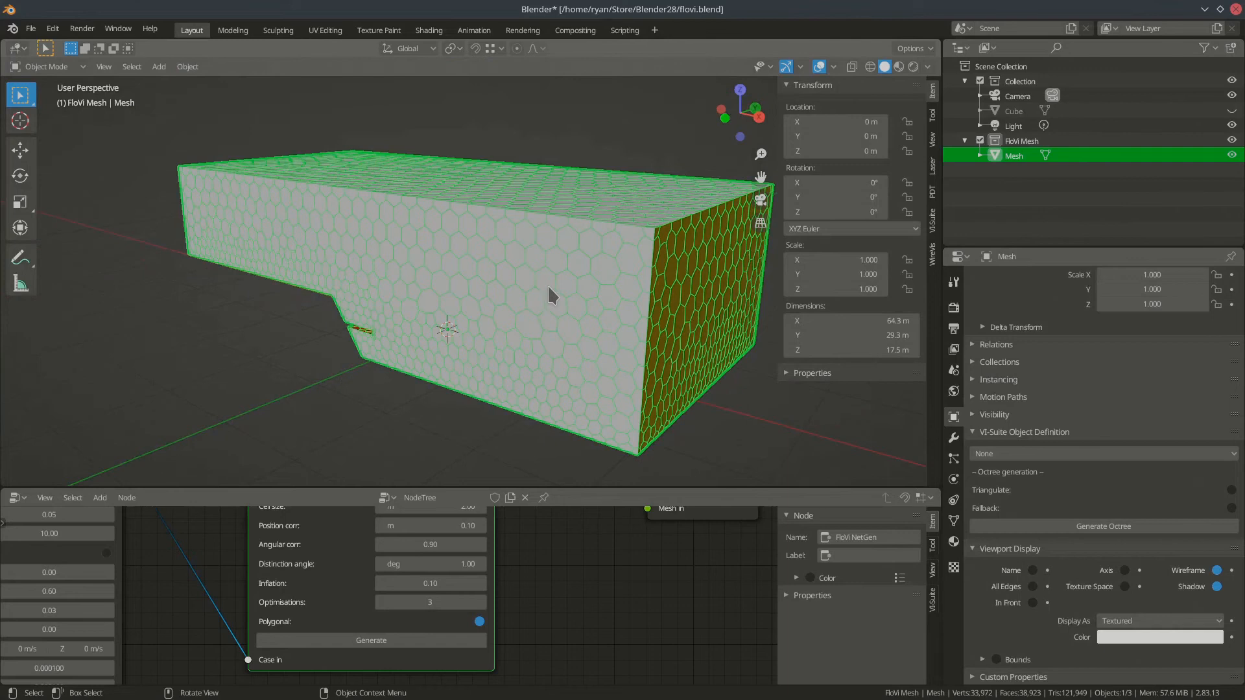
pyautogui.moveTo(555, 314); pyautogui.dragTo(460, 299, button='middle')
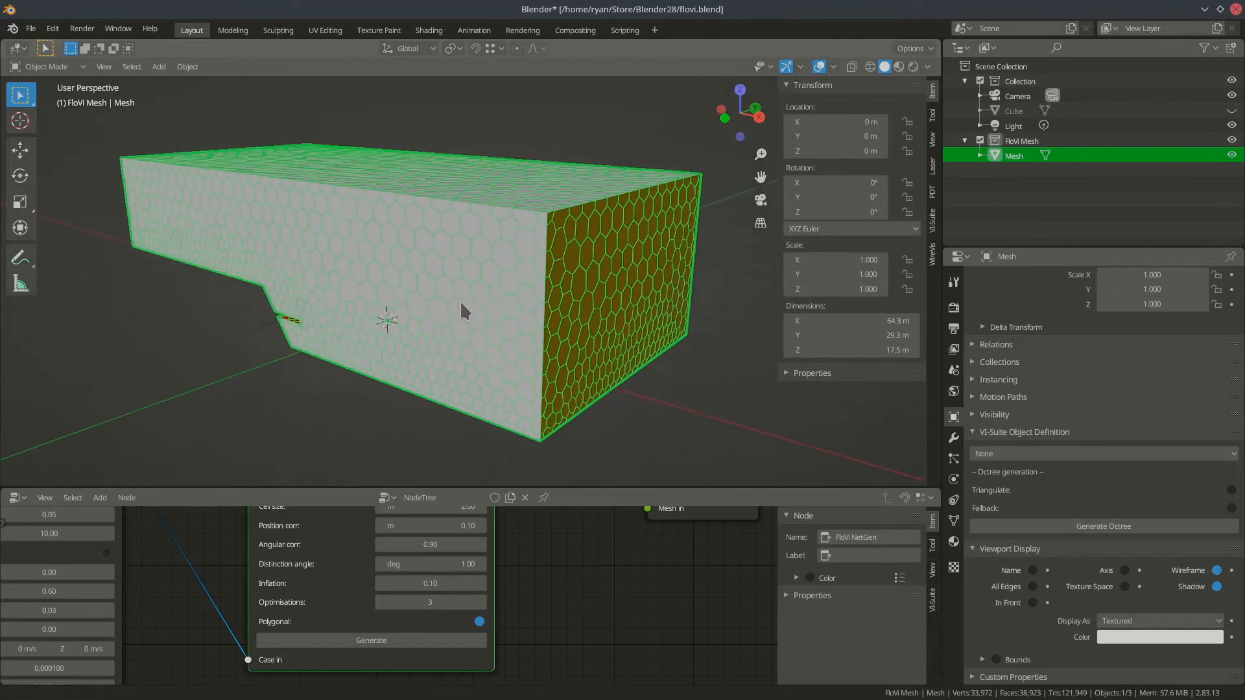
# Raise the viewport's Clip Start to 67.6 m to cut through the mesh interior, and reduce it to 18.7 m
pyautogui.click(932, 139)
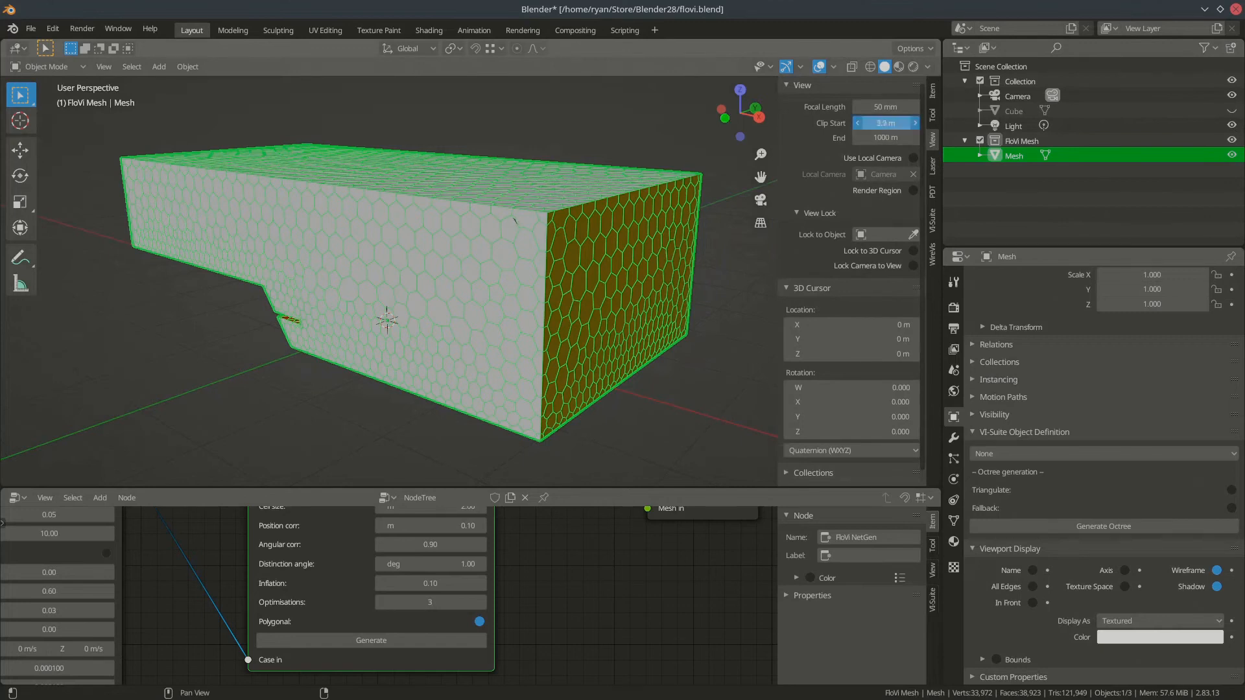
pyautogui.moveTo(885, 123)
pyautogui.mouseDown()
pyautogui.moveTo(932, 122)
pyautogui.moveTo(908, 123)
pyautogui.mouseUp()
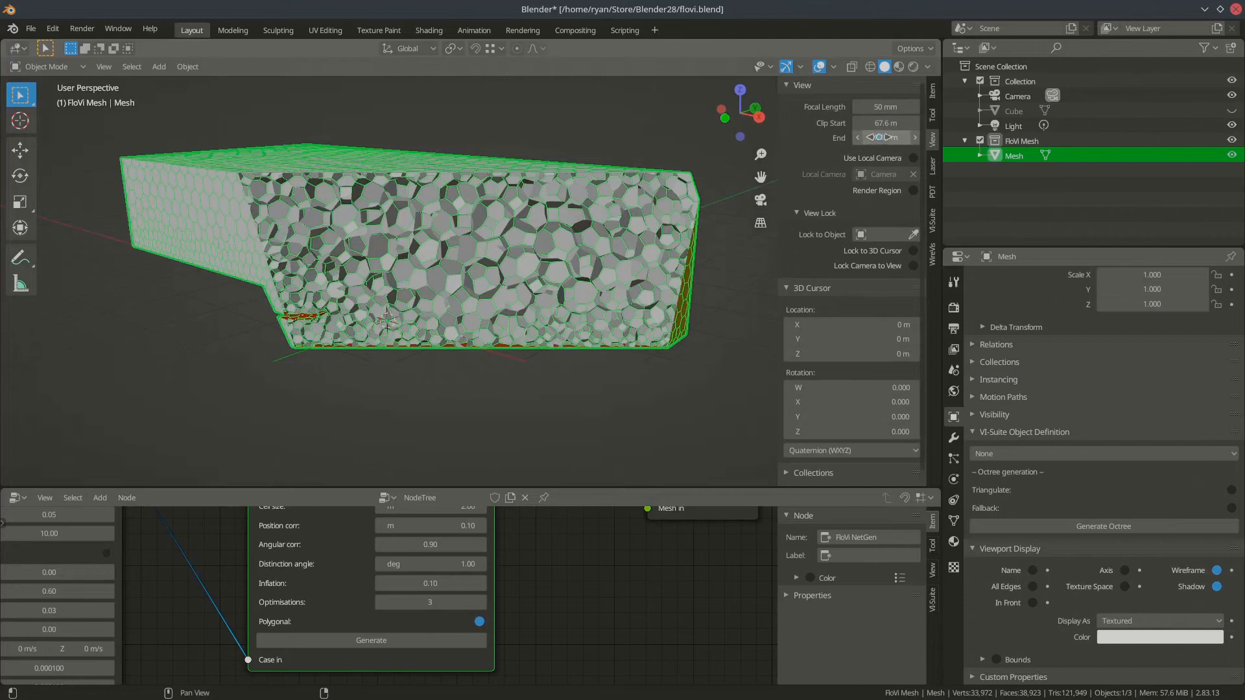
pyautogui.moveTo(885, 123)
pyautogui.mouseDown()
pyautogui.moveTo(904, 123)
pyautogui.moveTo(864, 122)
pyautogui.mouseUp()
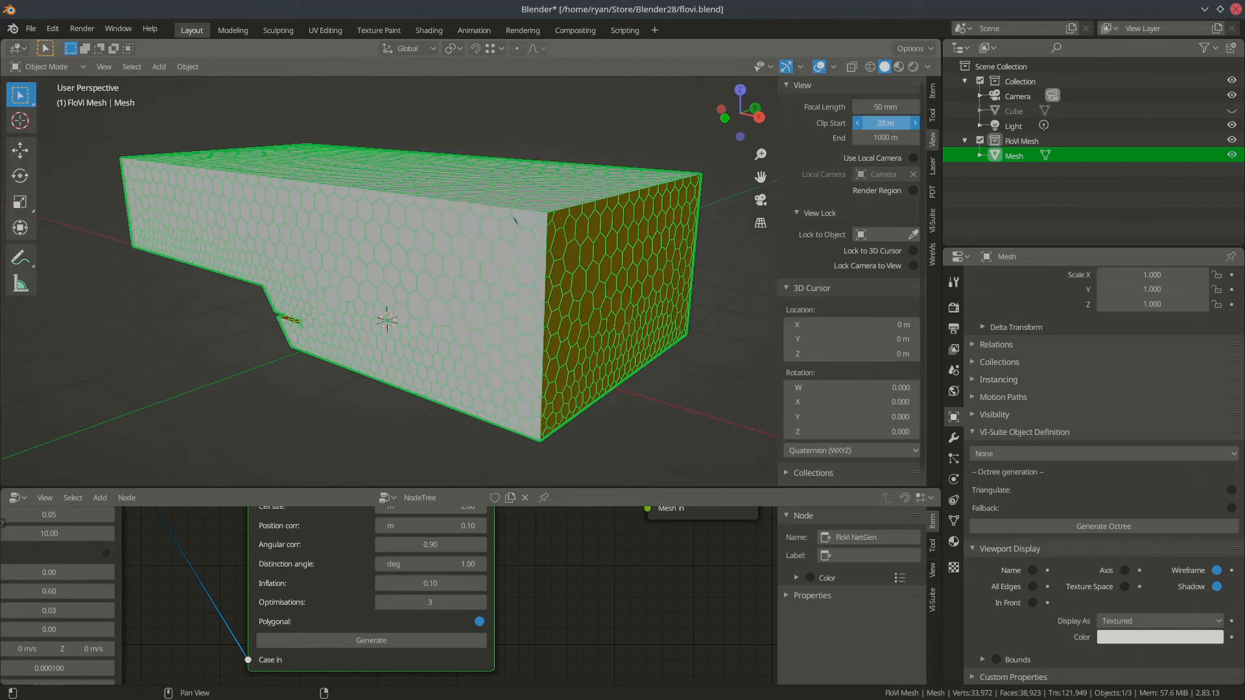
pyautogui.moveTo(862, 122); pyautogui.dragTo(861, 123)
# Enter Edit Mode on the generated mesh, show its material slots and deselect all geometry
pyautogui.moveTo(407, 307); pyautogui.dragTo(409, 310, button='middle')
pyautogui.press('Tab')
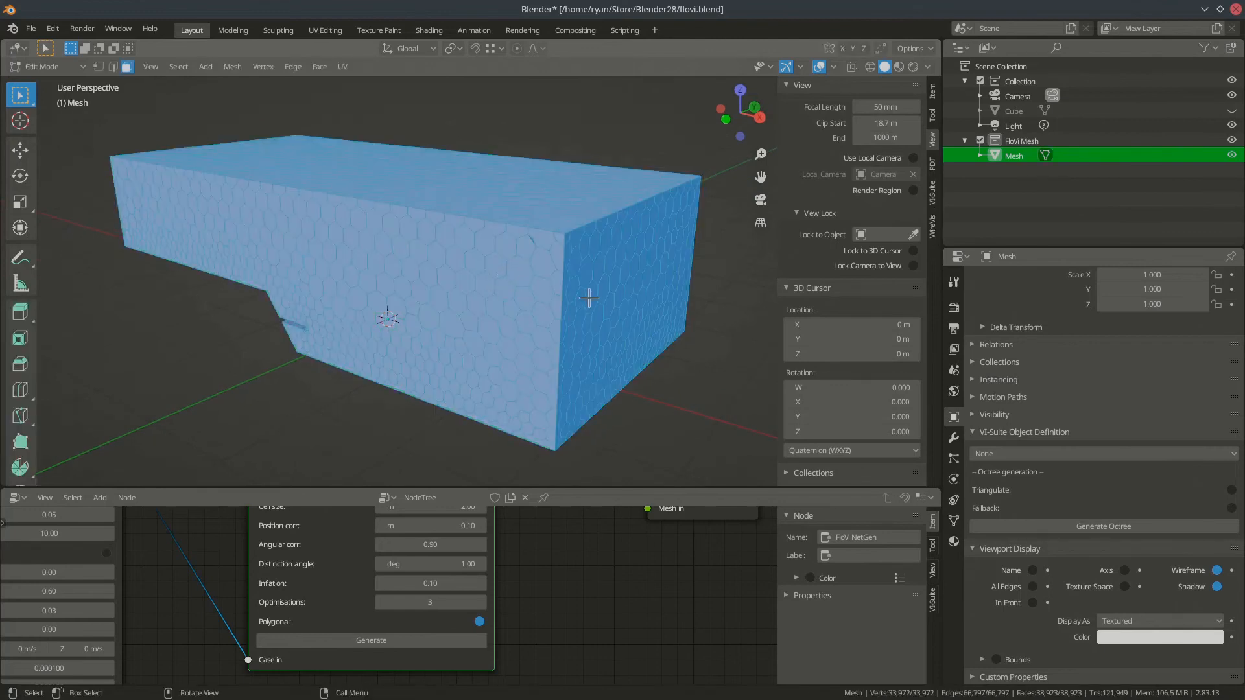
pyautogui.moveTo(588, 298); pyautogui.dragTo(542, 285, button='middle')
pyautogui.moveTo(449, 278); pyautogui.dragTo(469, 245, button='middle')
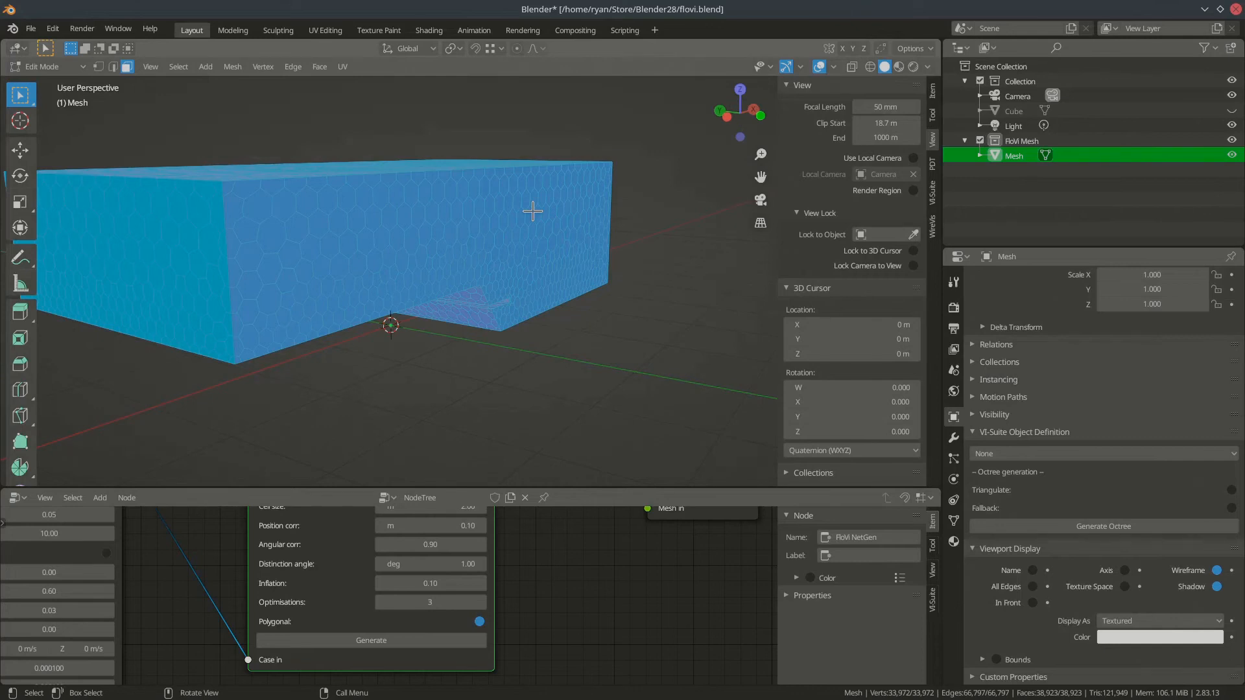
pyautogui.click(954, 542)
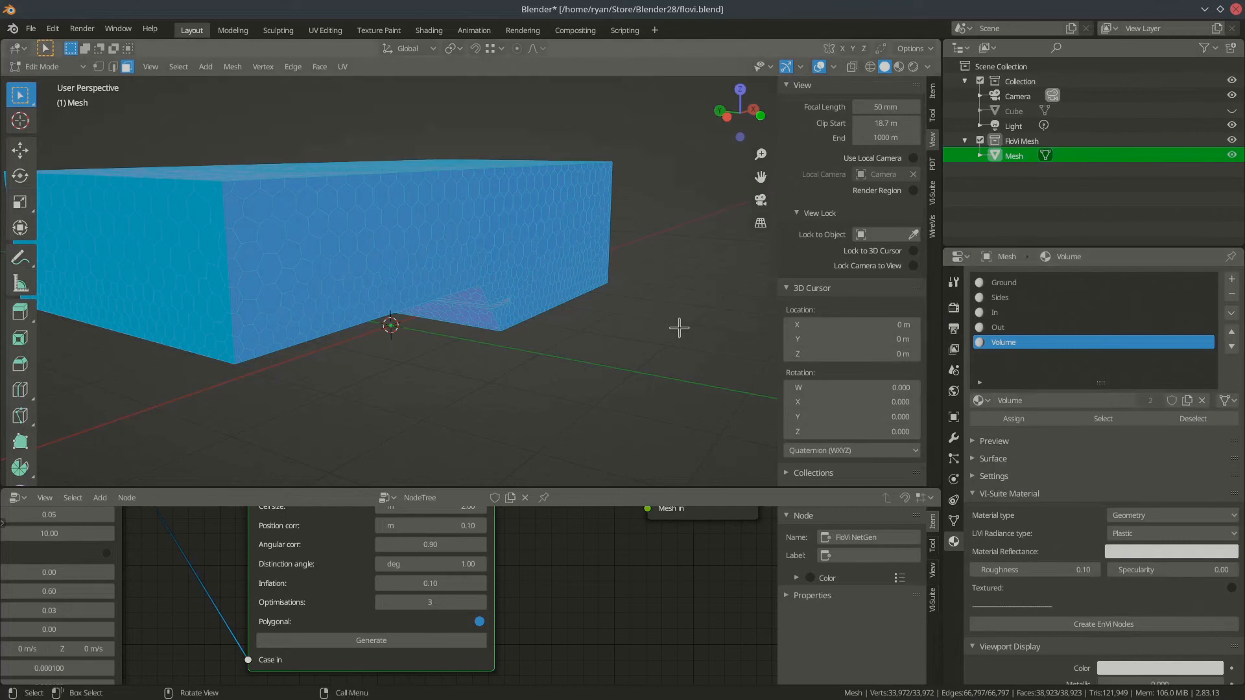
pyautogui.hotkey('alt', 'a')
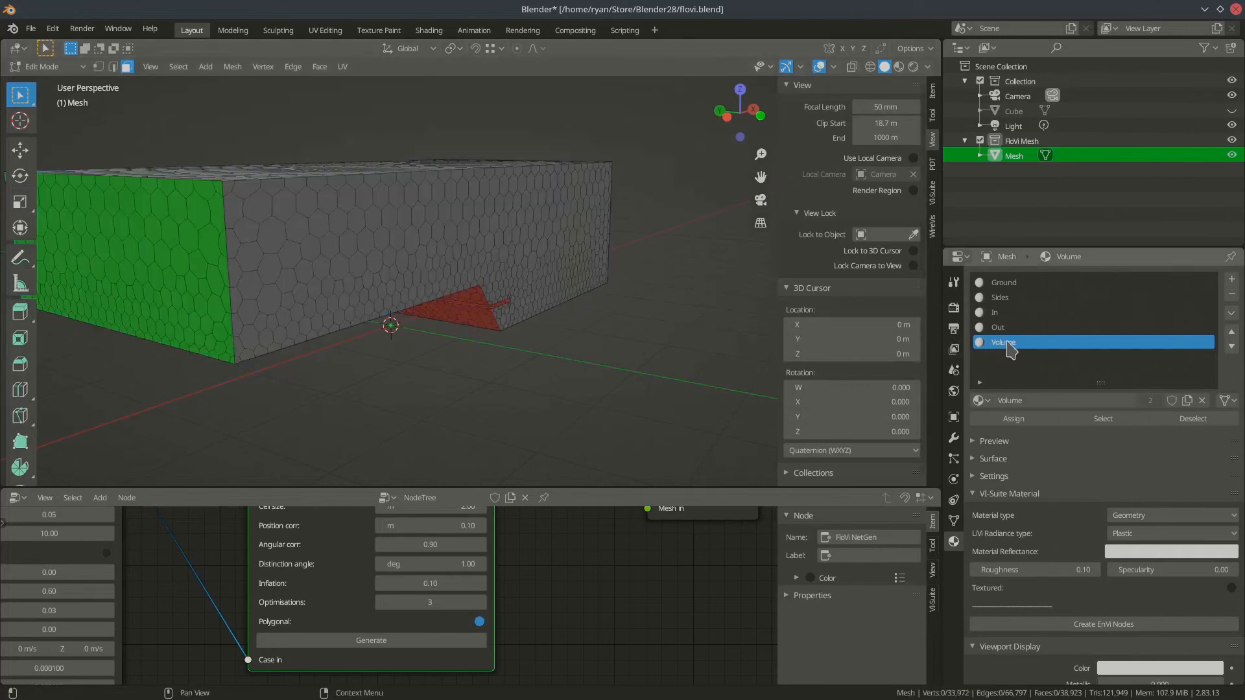
pyautogui.moveTo(489, 238)
pyautogui.mouseDown(button='middle')
pyautogui.moveTo(425, 278)
pyautogui.moveTo(478, 244)
pyautogui.moveTo(503, 247)
pyautogui.mouseUp(button='middle')
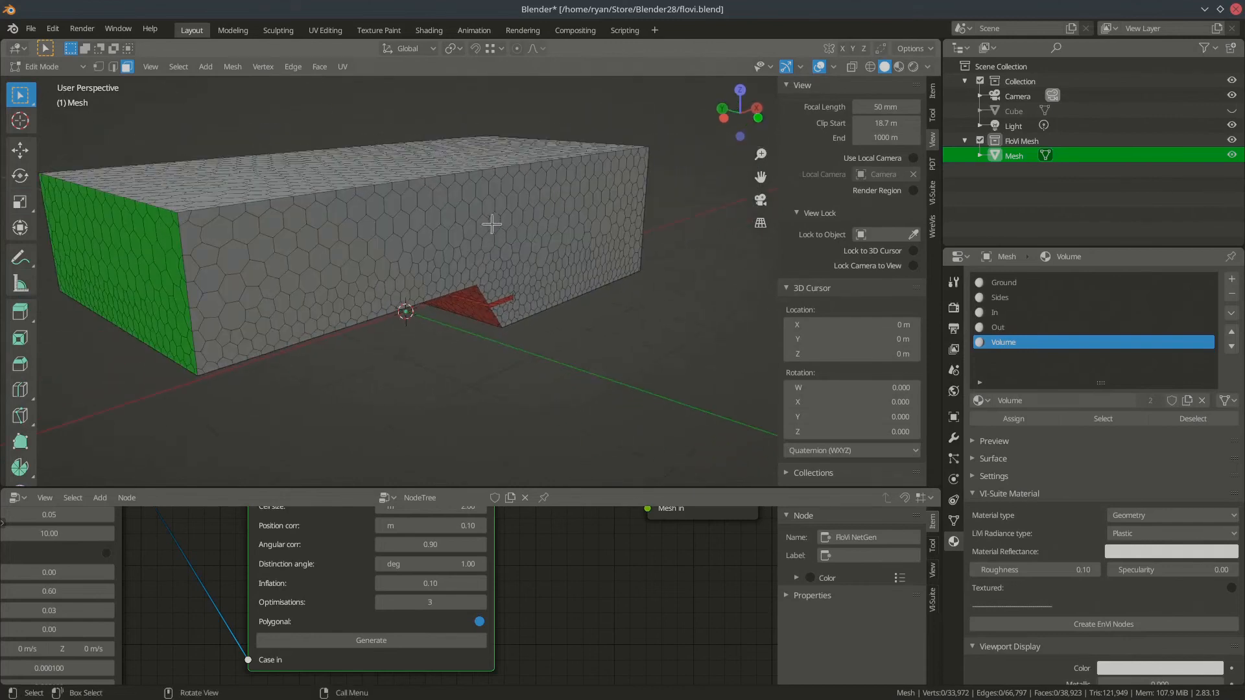
# Select all faces assigned to the Sides material and hide them to expose the interior cells
pyautogui.click(1009, 298)
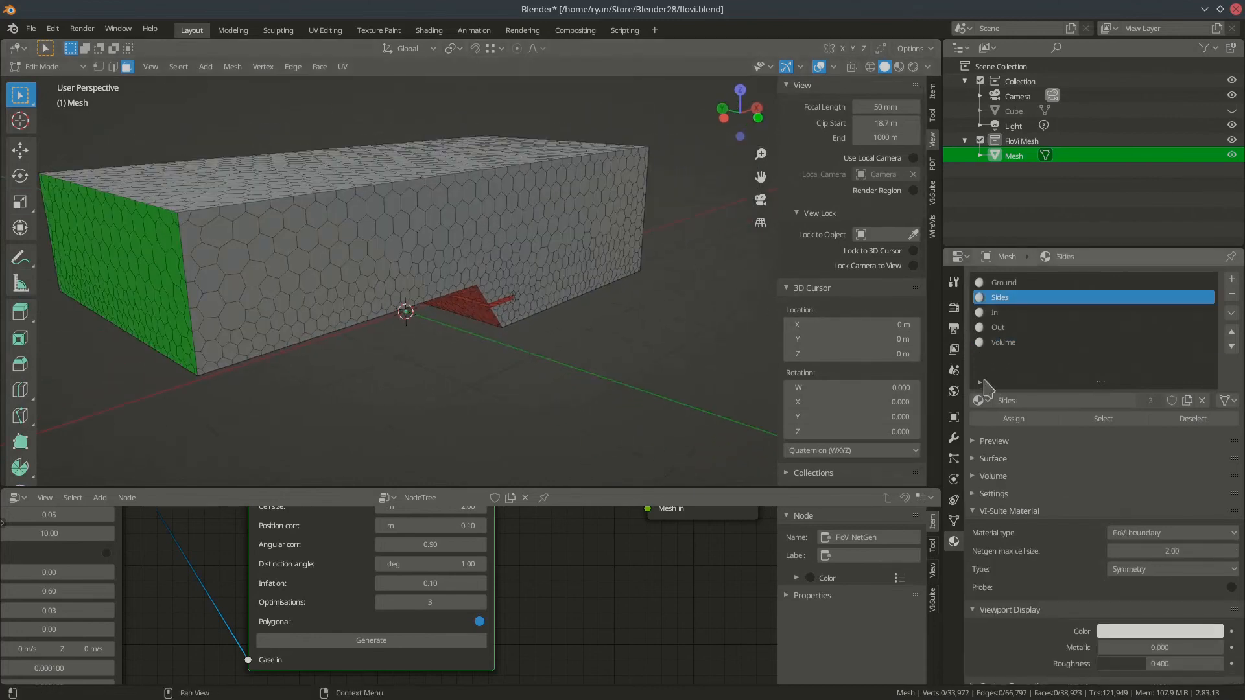
pyautogui.click(1122, 422)
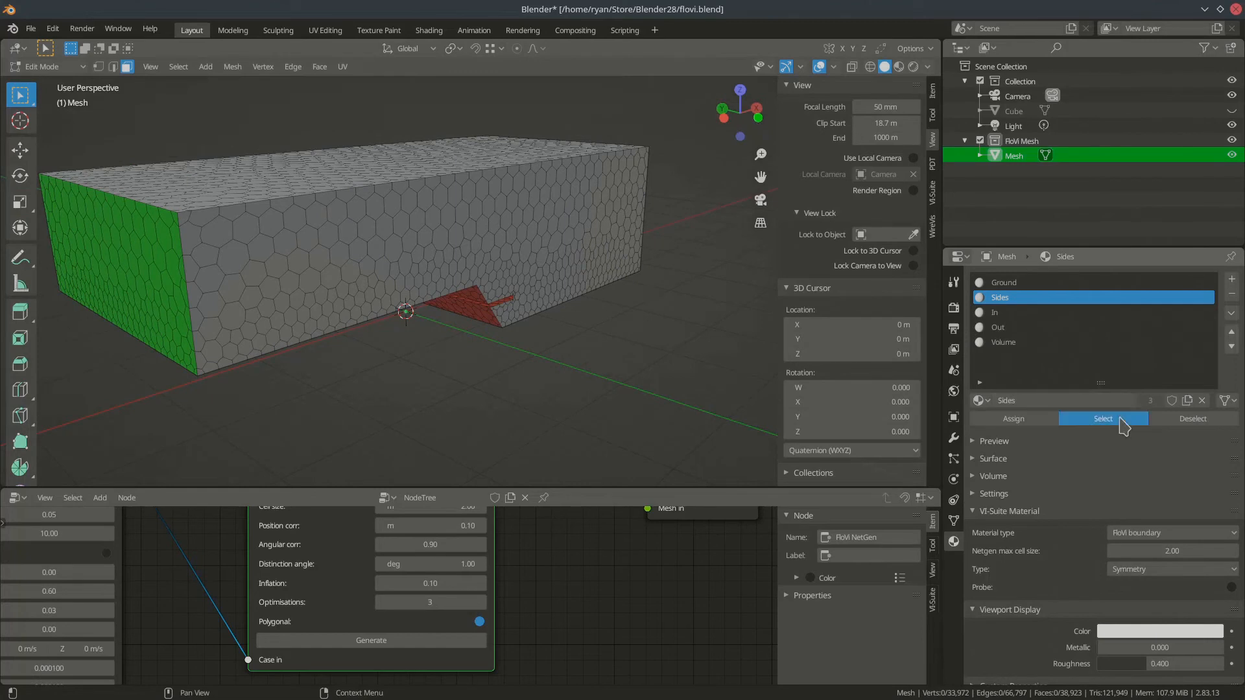
pyautogui.moveTo(426, 369); pyautogui.dragTo(621, 329, button='middle')
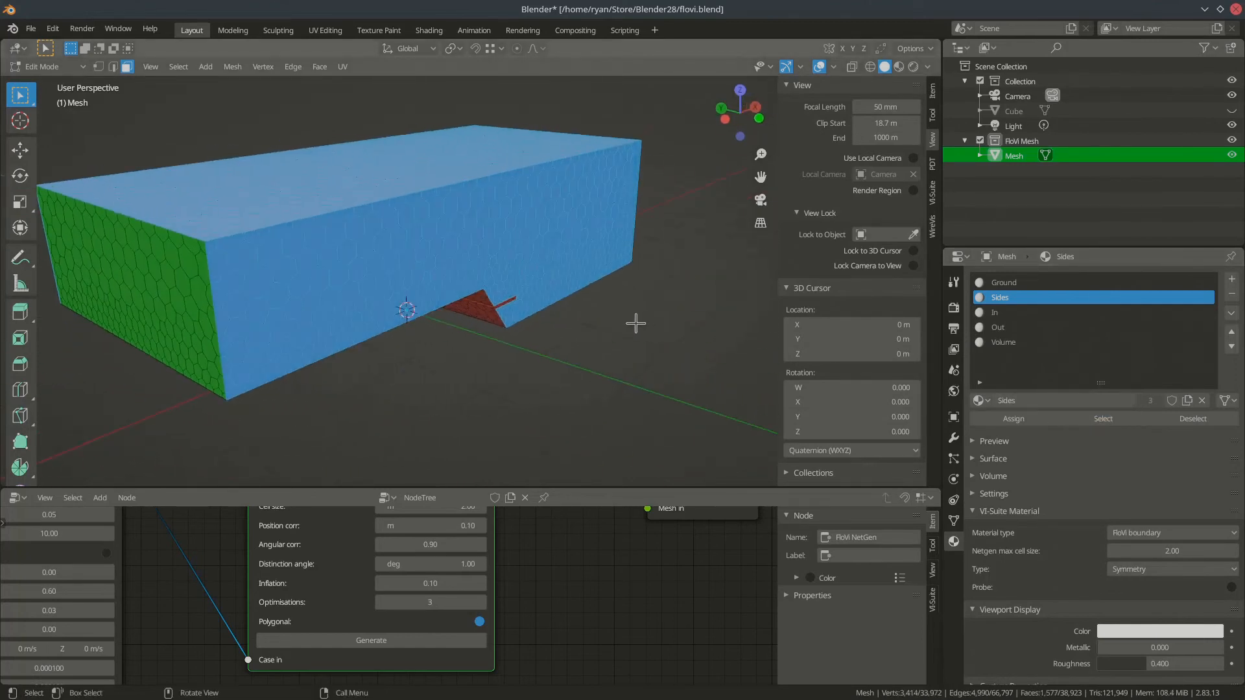
pyautogui.press('h')
pyautogui.moveTo(590, 328)
pyautogui.mouseDown(button='middle')
pyautogui.moveTo(556, 345)
pyautogui.moveTo(581, 332)
pyautogui.mouseUp(button='middle')
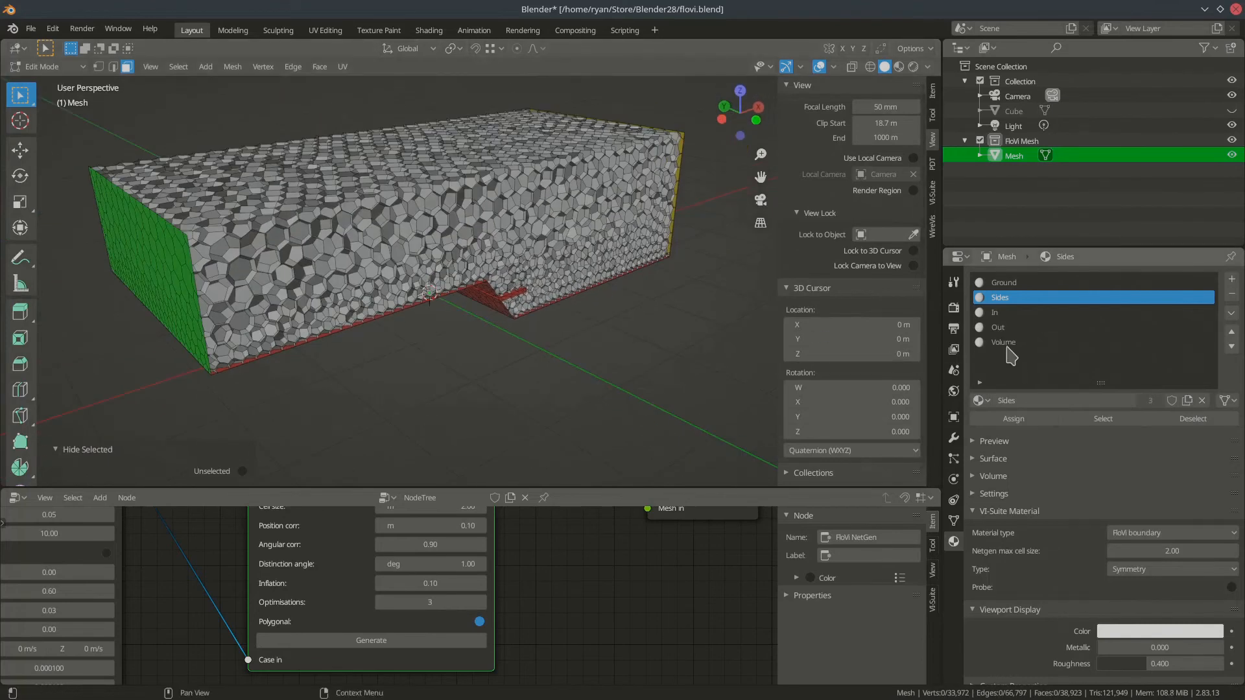
# Select and hide all faces assigned to the Volume material, and examine the remaining ground, inlet and outlet faces
pyautogui.click(1012, 344)
pyautogui.click(1103, 419)
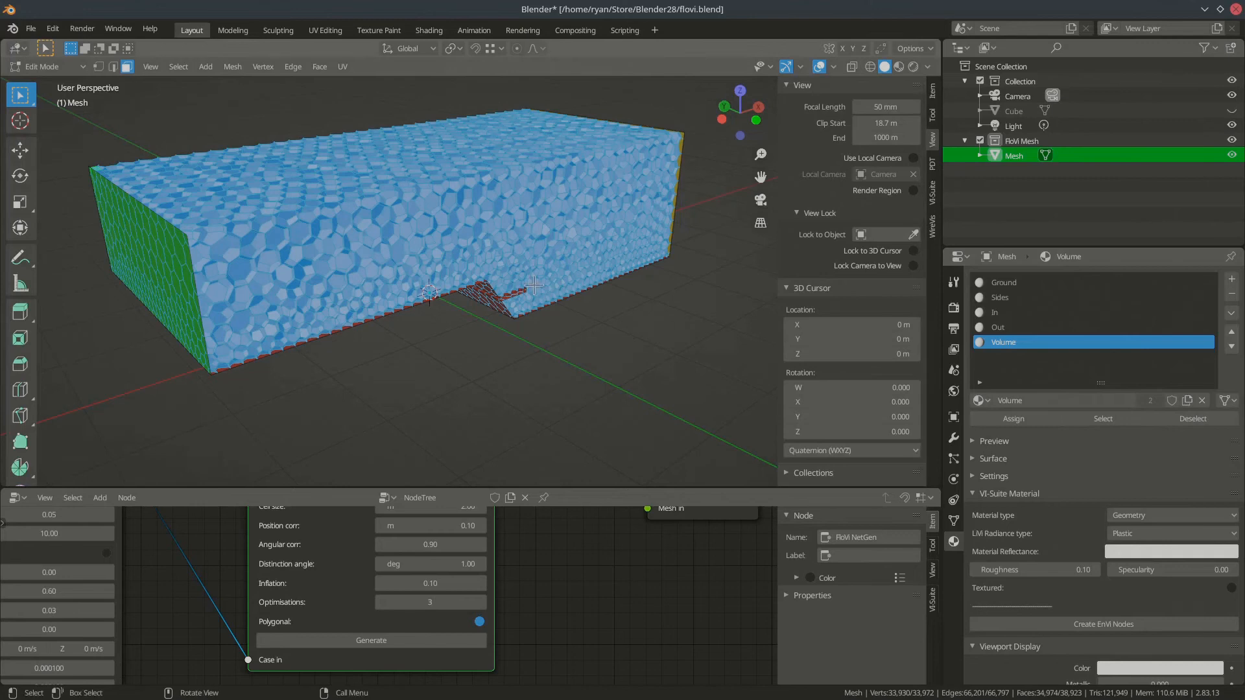
pyautogui.press('h')
pyautogui.moveTo(528, 275); pyautogui.dragTo(495, 328, button='middle')
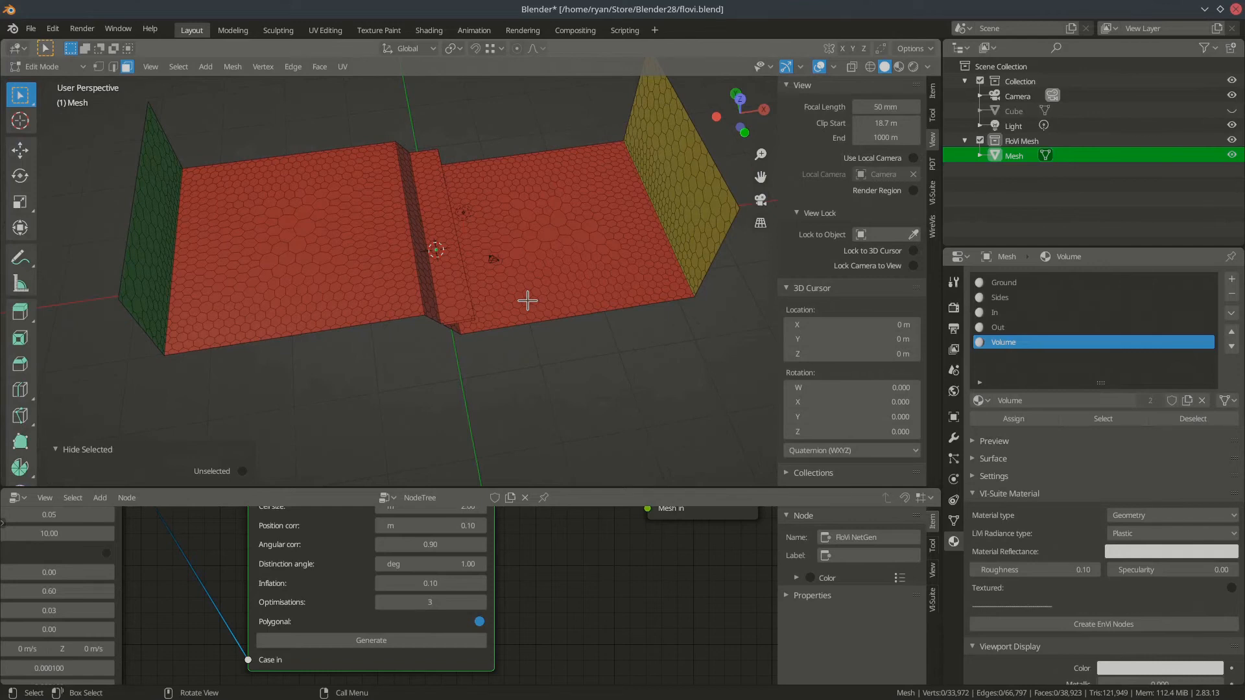
pyautogui.moveTo(538, 305); pyautogui.dragTo(473, 329, button='middle')
pyautogui.scroll(5, 466, 325)
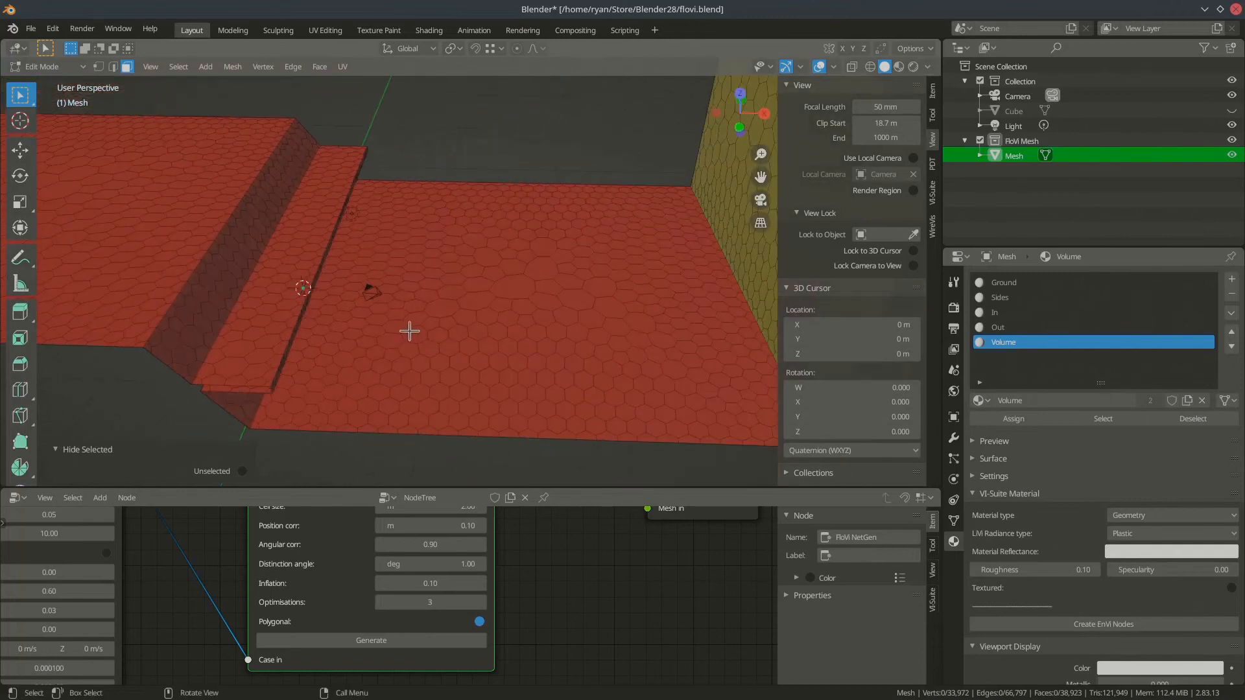
pyautogui.scroll(-4, 402, 332)
pyautogui.moveTo(370, 328); pyautogui.dragTo(445, 322, button='middle')
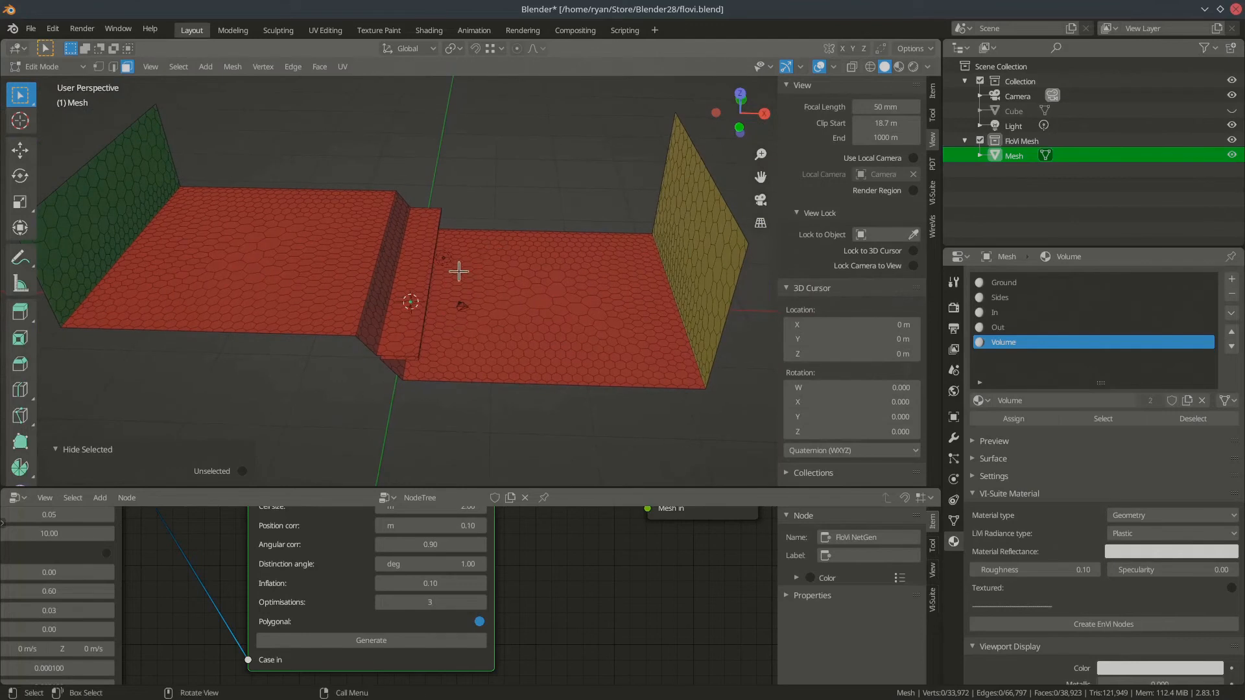
# Reveal all hidden faces of the mesh and return to Object Mode
pyautogui.press('Tab')
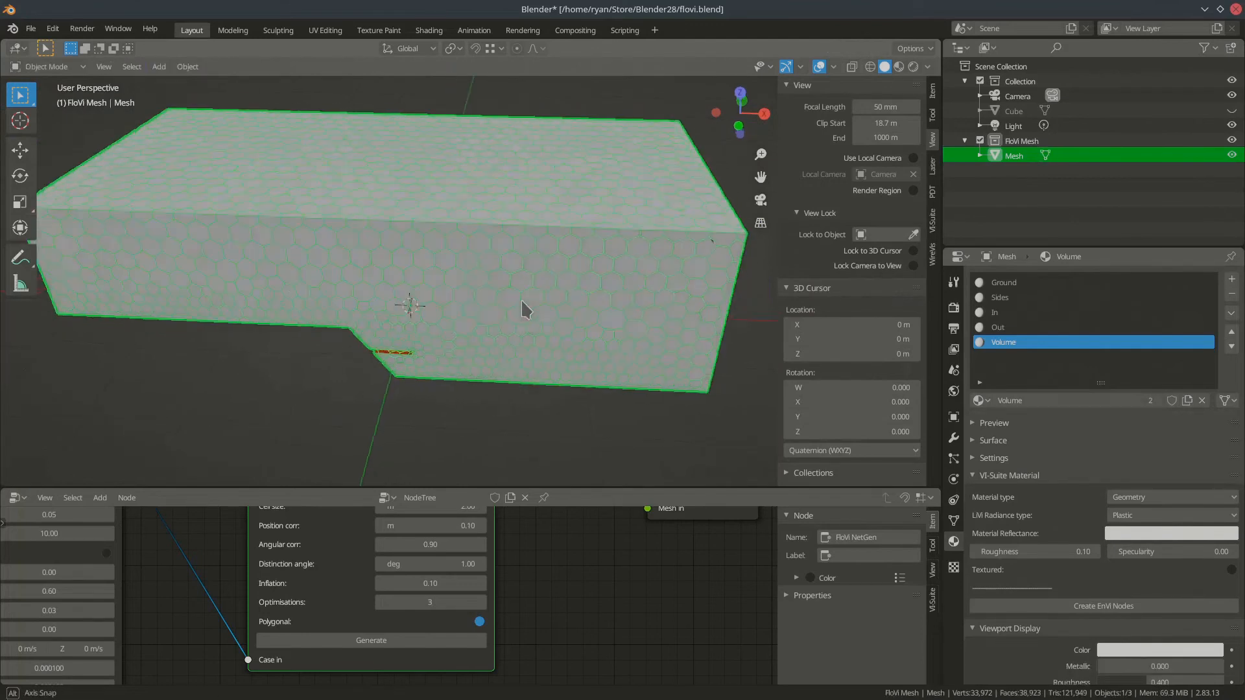
pyautogui.press('Tab')
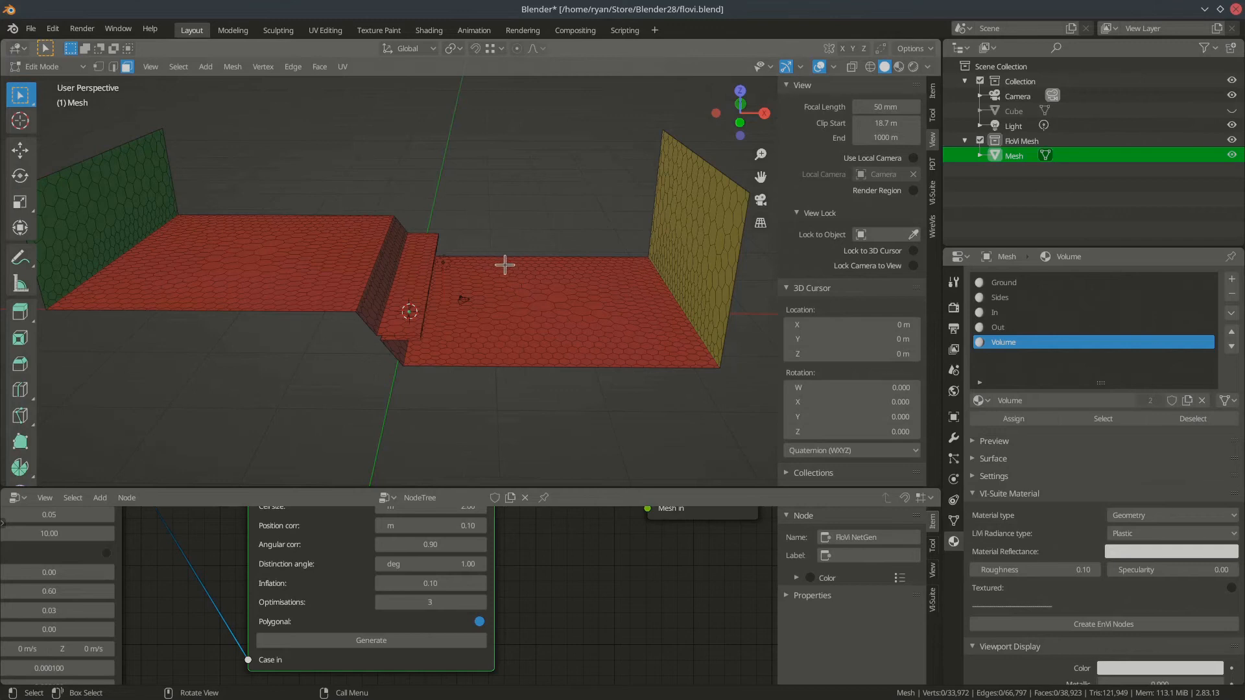
pyautogui.hotkey('alt', 'h')
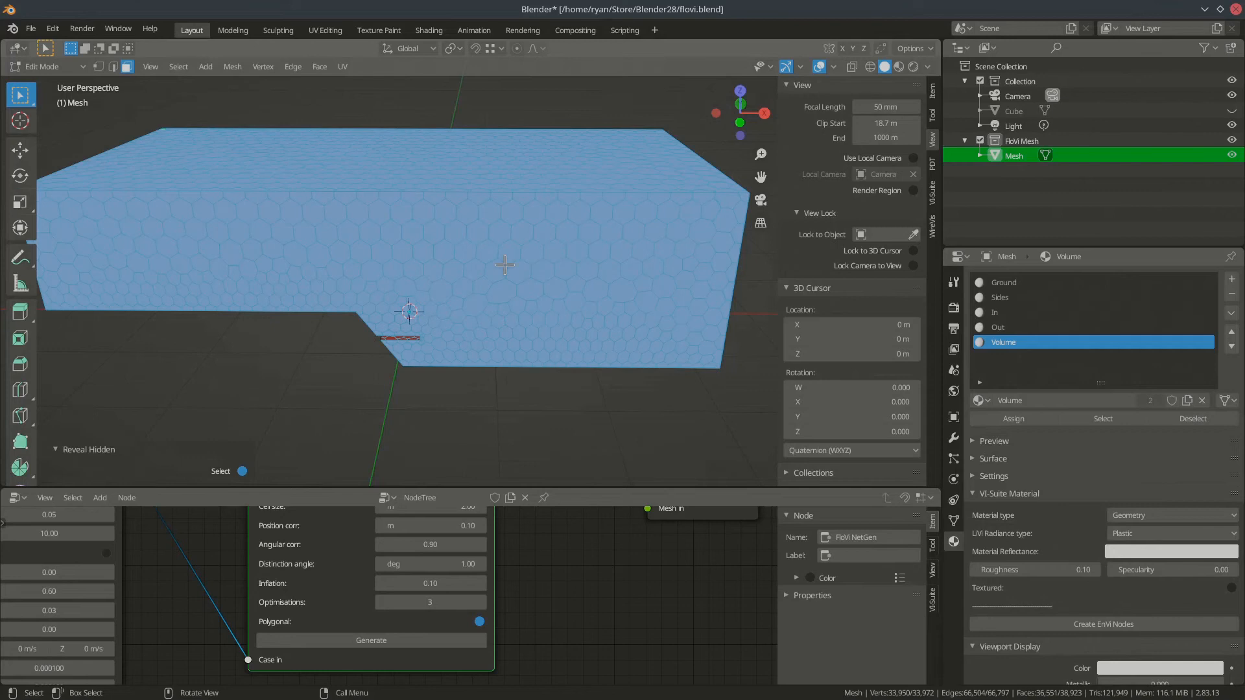
pyautogui.press('Tab')
pyautogui.moveTo(453, 298); pyautogui.dragTo(527, 272, button='middle')
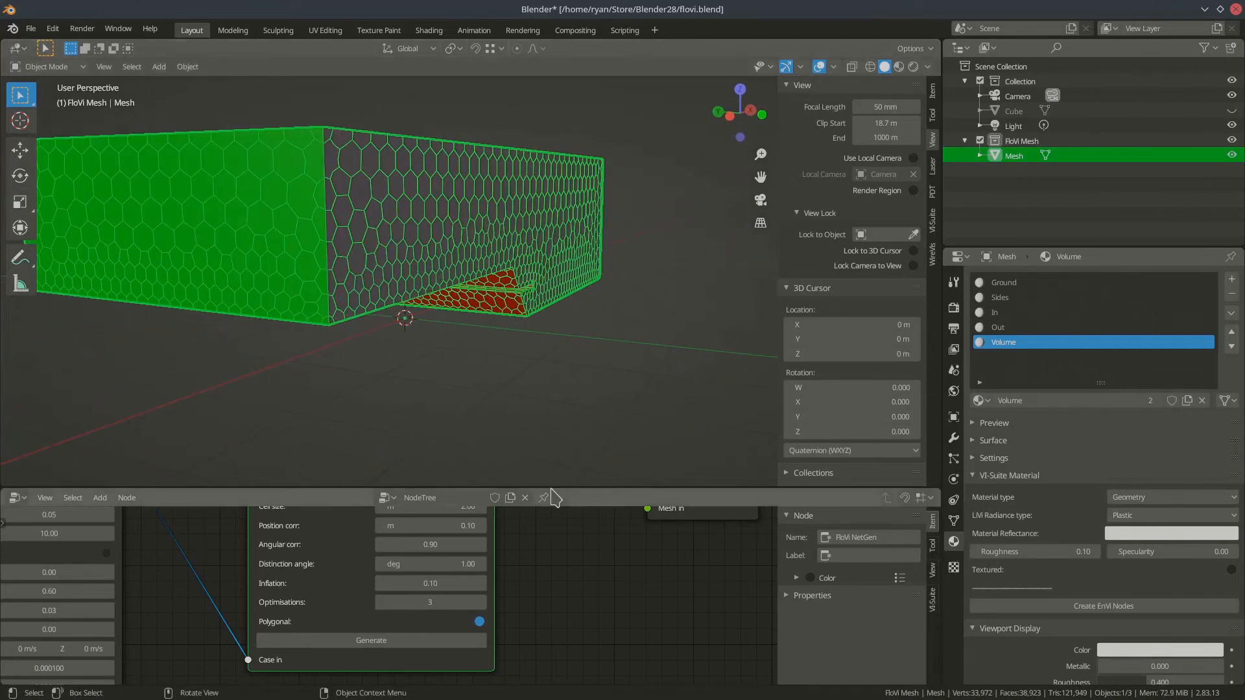
# Enlarge the node editor and link FloVi NetGen's Mesh out to FloVi Boundary's Mesh in
pyautogui.moveTo(552, 490); pyautogui.dragTo(556, 318)
pyautogui.moveTo(577, 454); pyautogui.dragTo(393, 461, button='middle')
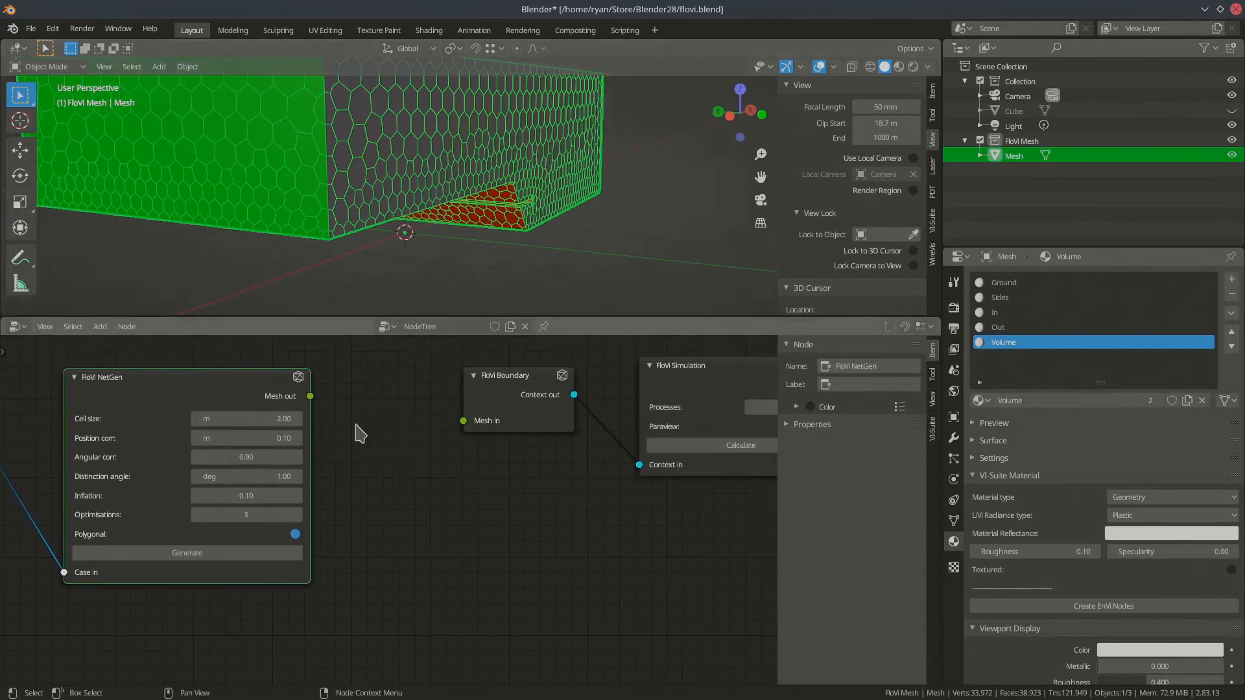
pyautogui.moveTo(310, 397); pyautogui.dragTo(464, 422)
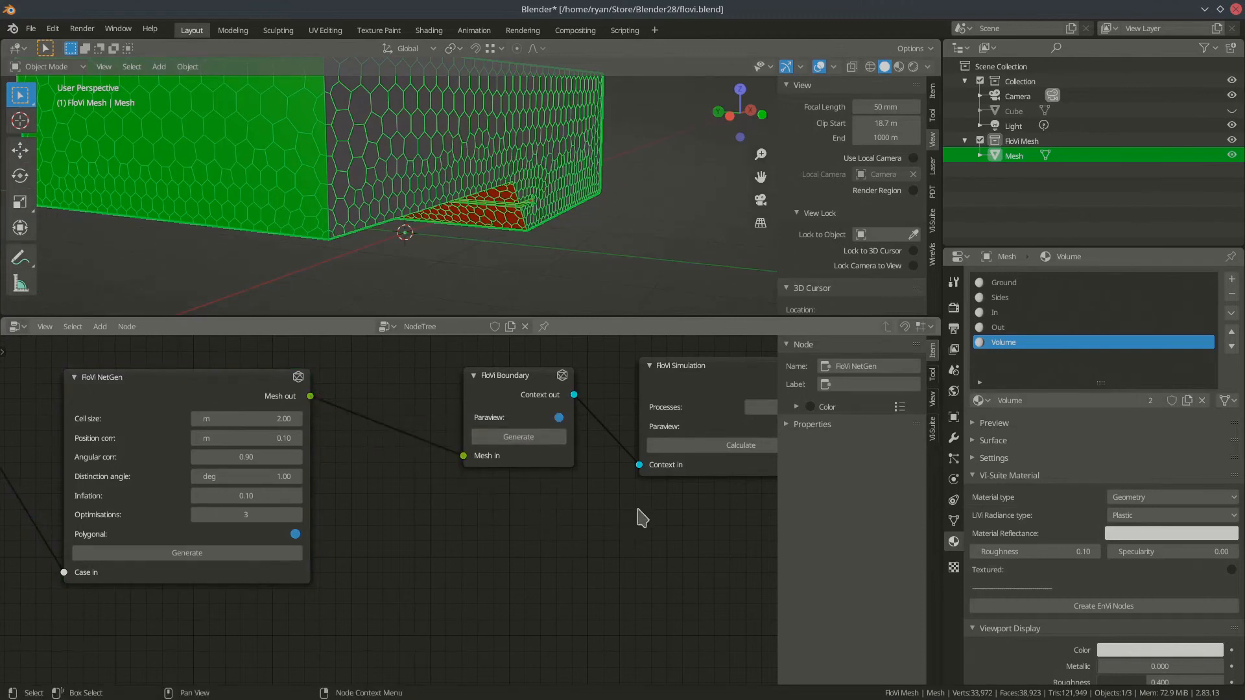
pyautogui.moveTo(580, 521); pyautogui.dragTo(487, 543, button='middle')
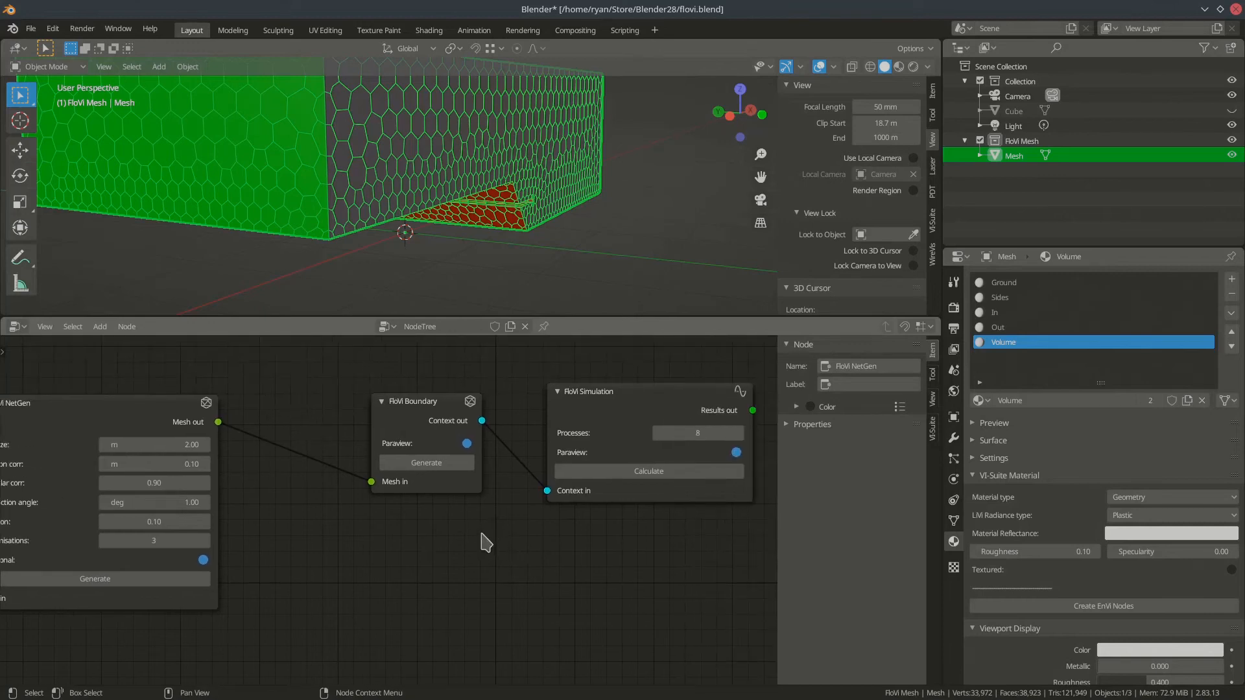
pyautogui.moveTo(355, 547); pyautogui.dragTo(605, 526, button='middle')
pyautogui.moveTo(136, 542); pyautogui.dragTo(251, 553, button='middle')
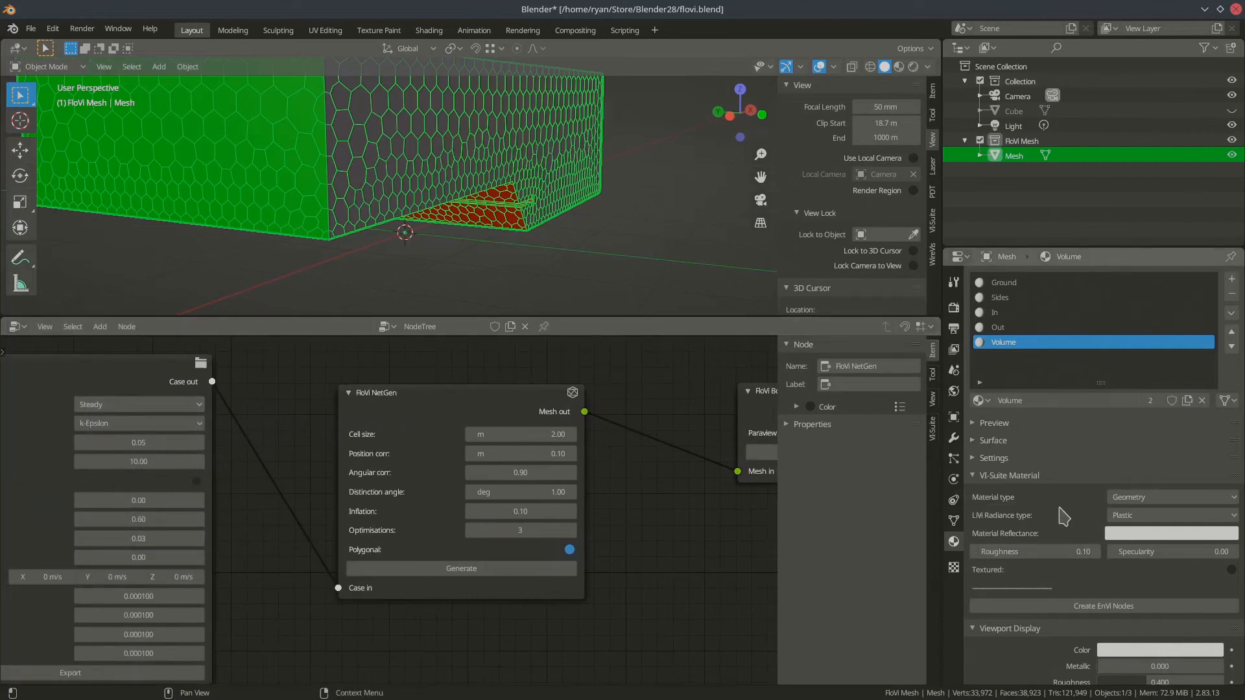
# Show the Out material and examine its FloVi boundary type, pressure, velocity and turbulence settings
pyautogui.scroll(-1, 1032, 483)
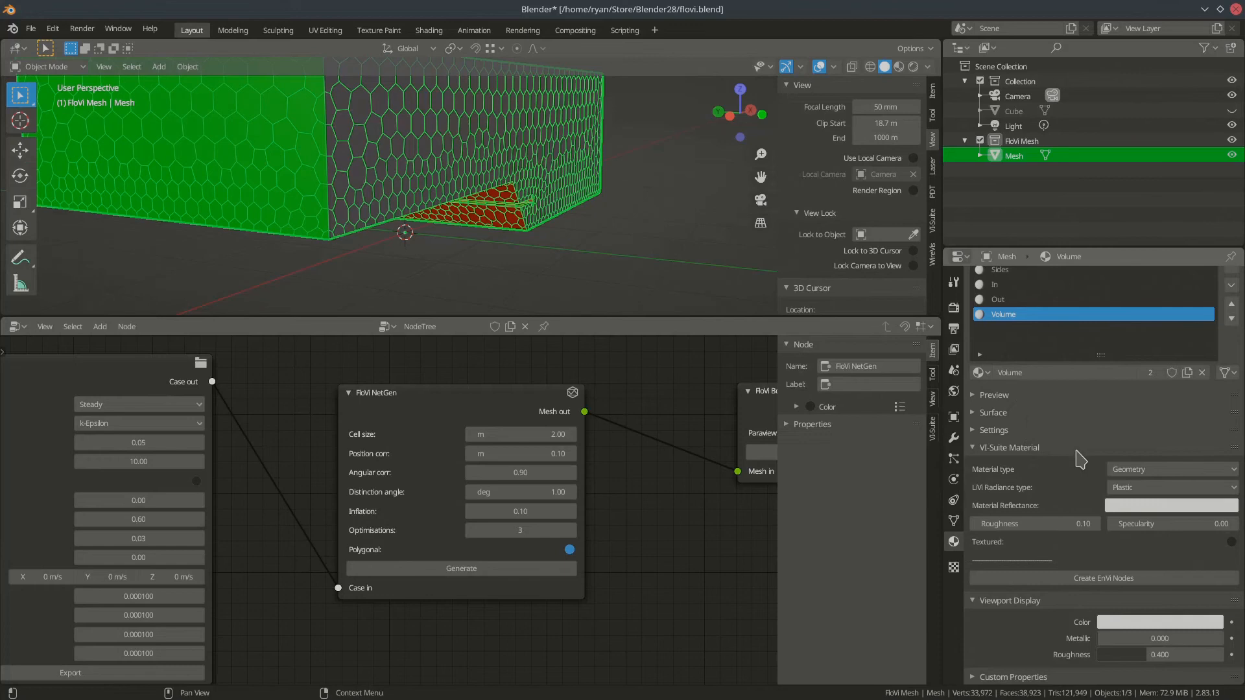
pyautogui.click(1008, 301)
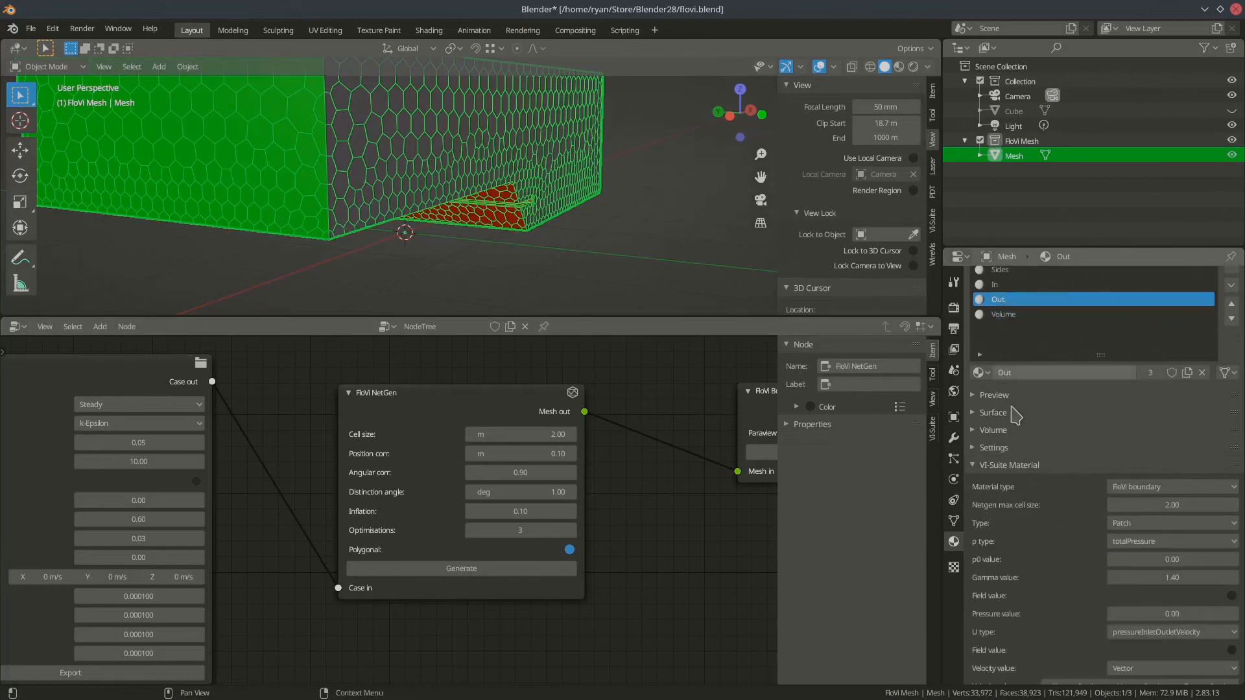
pyautogui.scroll(-4, 1018, 428)
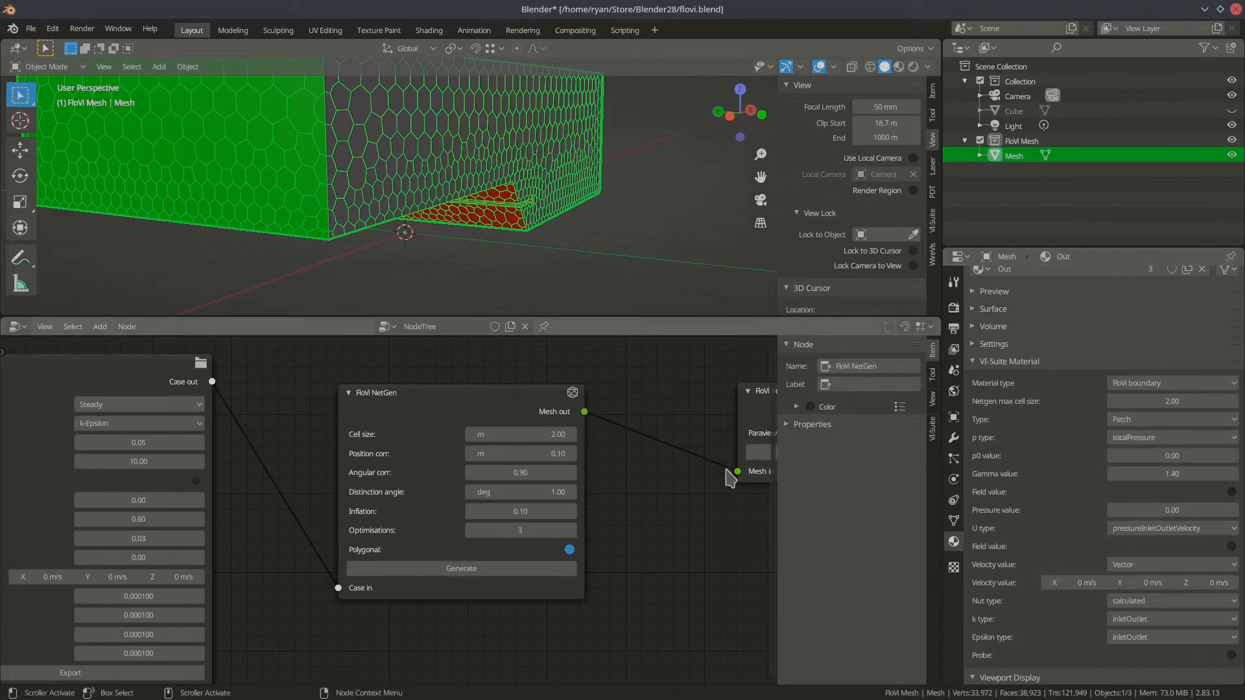
# Generate the boundaries from the FloVi Boundary node, close the ParaView window and disable the node's Paraview option
pyautogui.keyDown('ctrl'); pyautogui.hscroll(3, 678, 509); pyautogui.keyUp('ctrl')
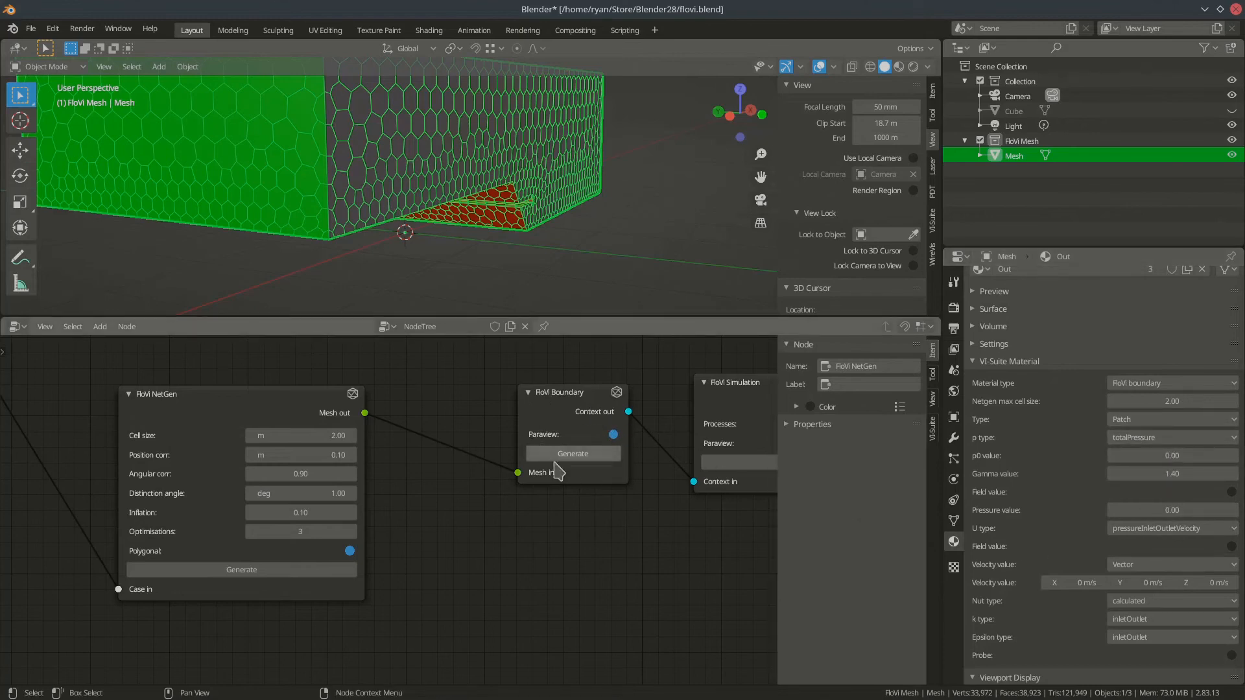
pyautogui.moveTo(632, 499); pyautogui.dragTo(556, 511, button='middle')
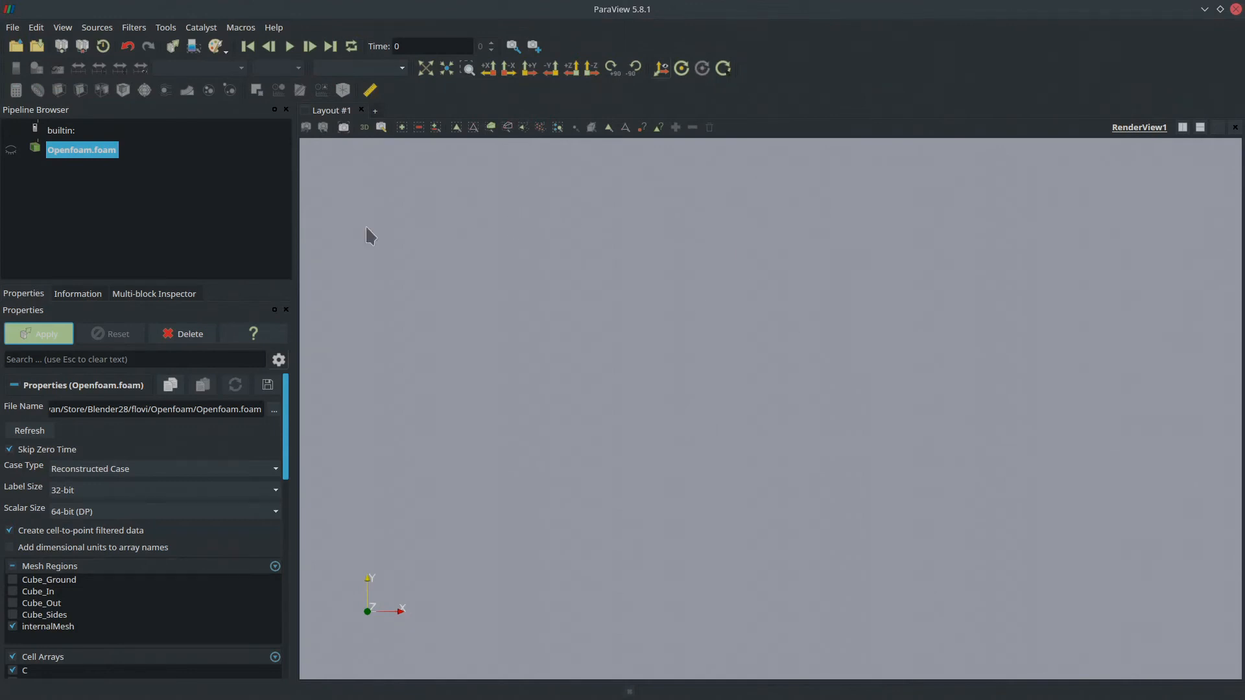
pyautogui.click(1236, 9)
pyautogui.moveTo(563, 543); pyautogui.dragTo(494, 534, button='middle')
pyautogui.click(468, 461)
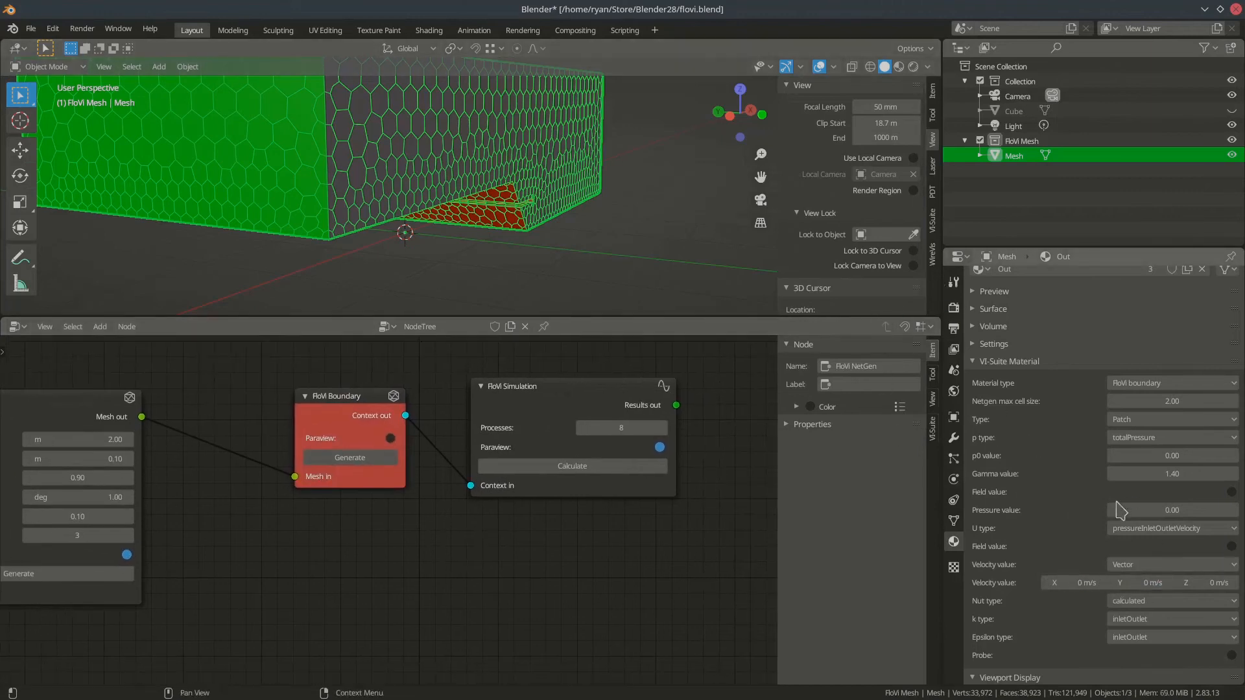
# Review the In material's FloVi boundary settings and regenerate the boundaries from the FloVi Boundary node
pyautogui.scroll(2, 1083, 428)
pyautogui.scroll(5, 1083, 427)
pyautogui.click(1006, 320)
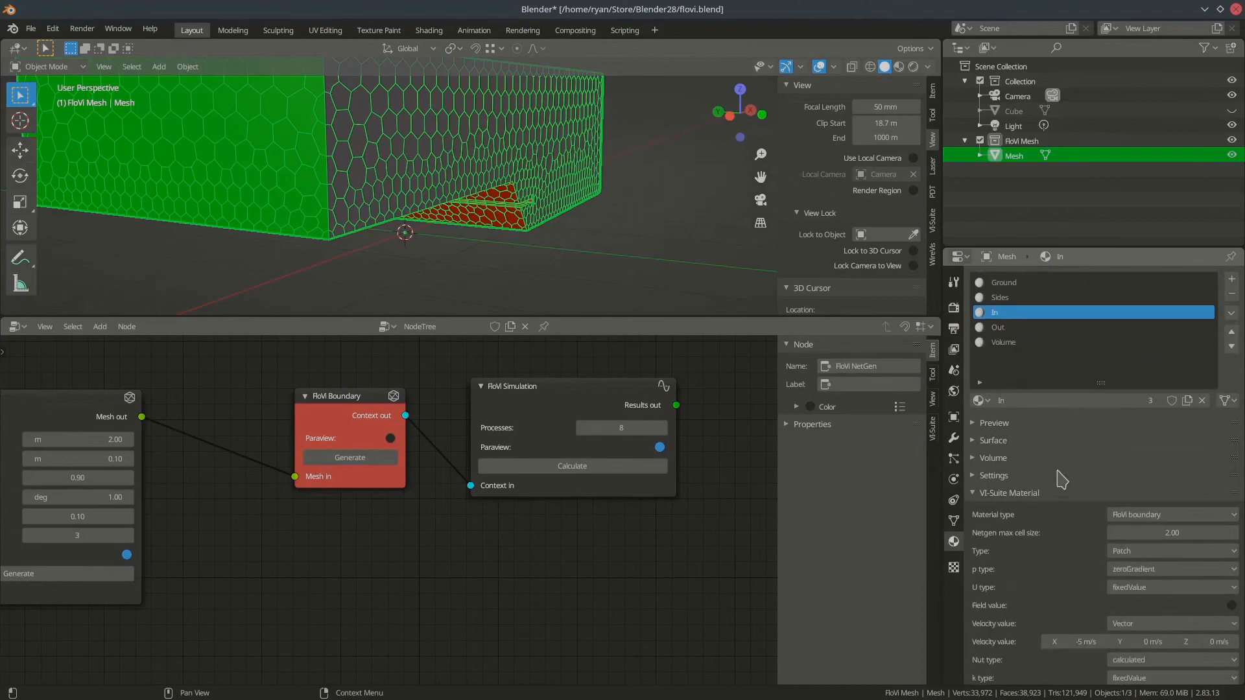
pyautogui.scroll(-5, 1064, 480)
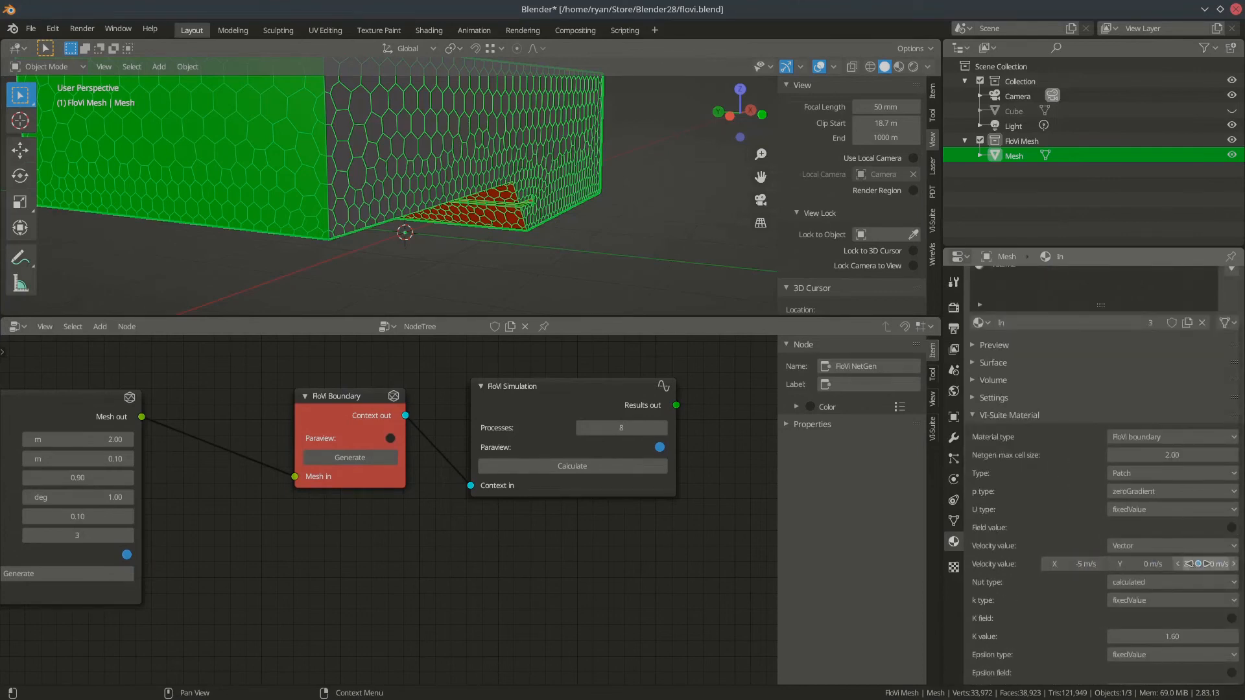
pyautogui.click(363, 457)
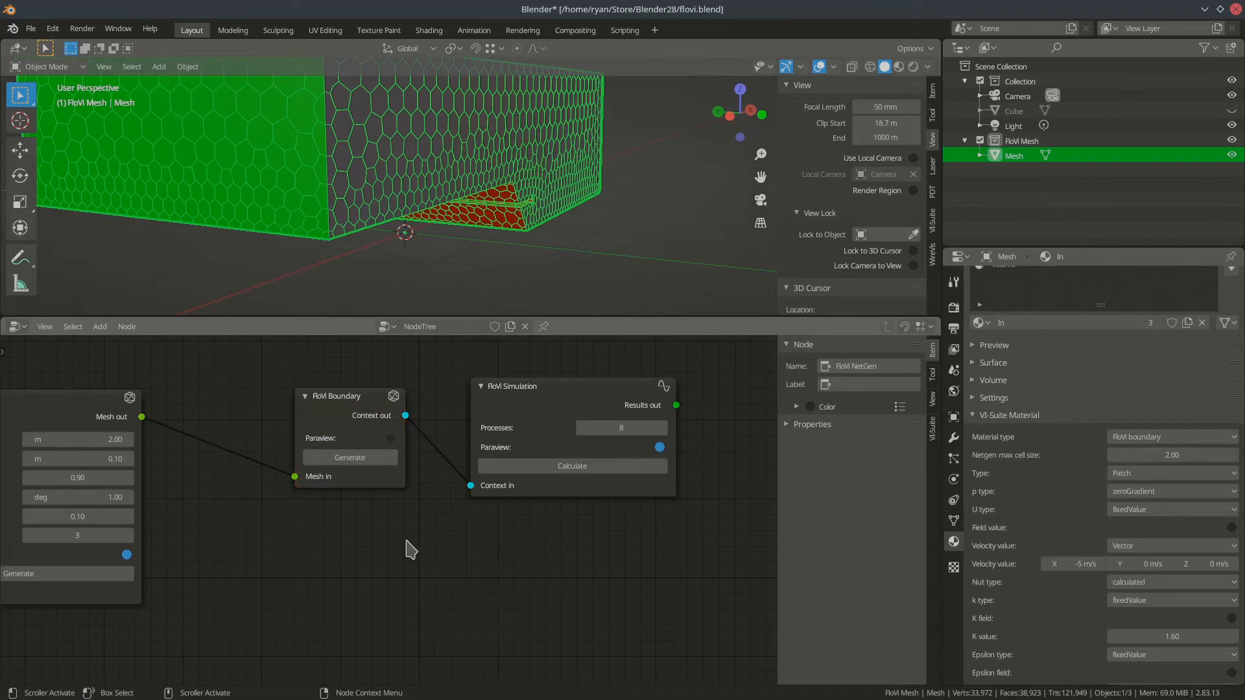
pyautogui.click(1132, 479)
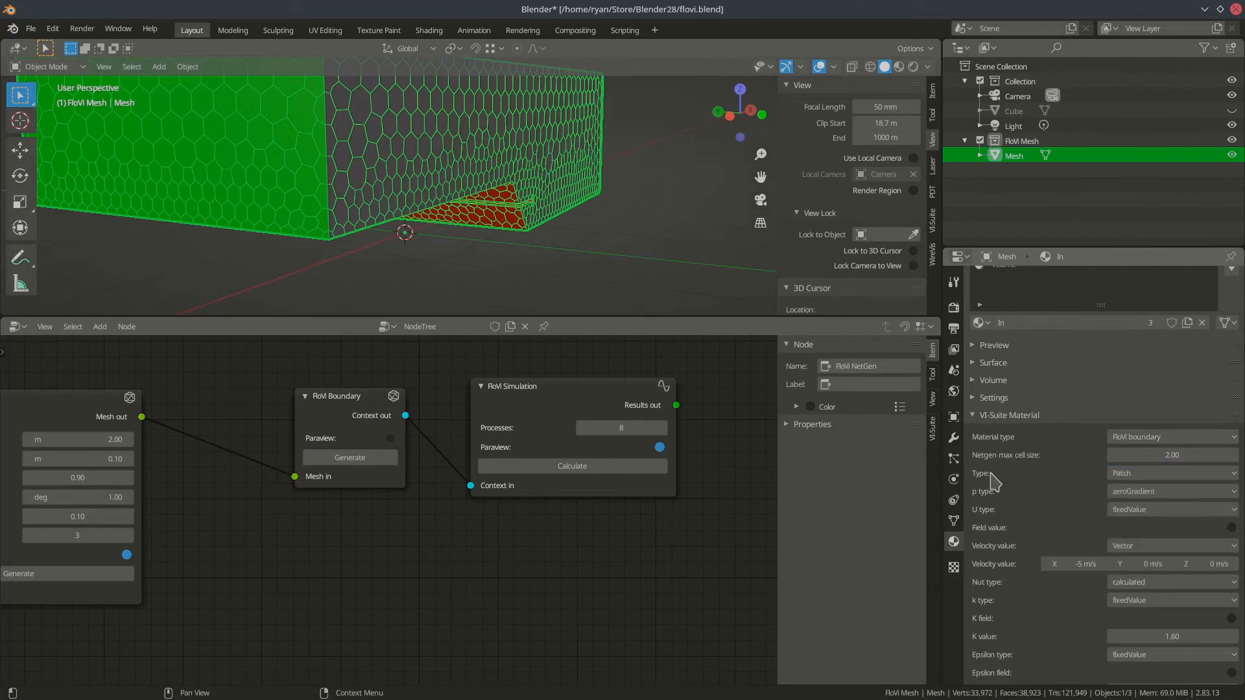
pyautogui.press('KP_Decimal')
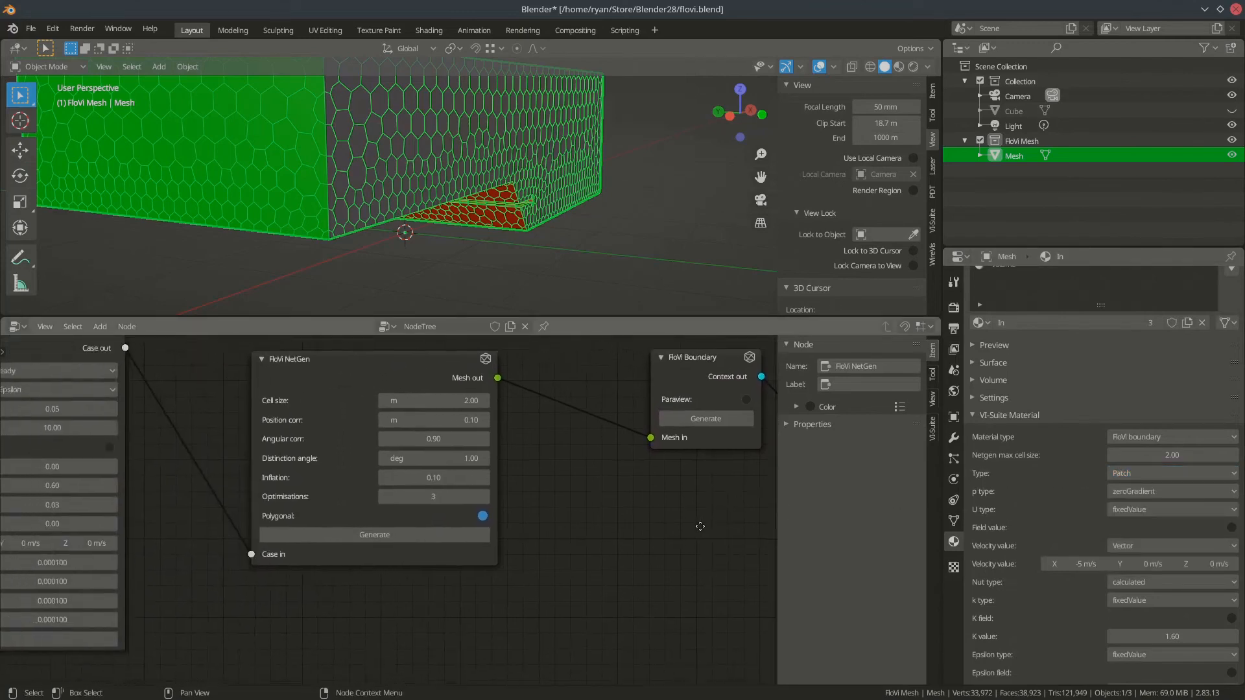
# Turn off the Polygonal option on the FloVi NetGen node and regenerate the mesh
pyautogui.keyDown('ctrl'); pyautogui.hscroll(-3, 272, 612); pyautogui.keyUp('ctrl')
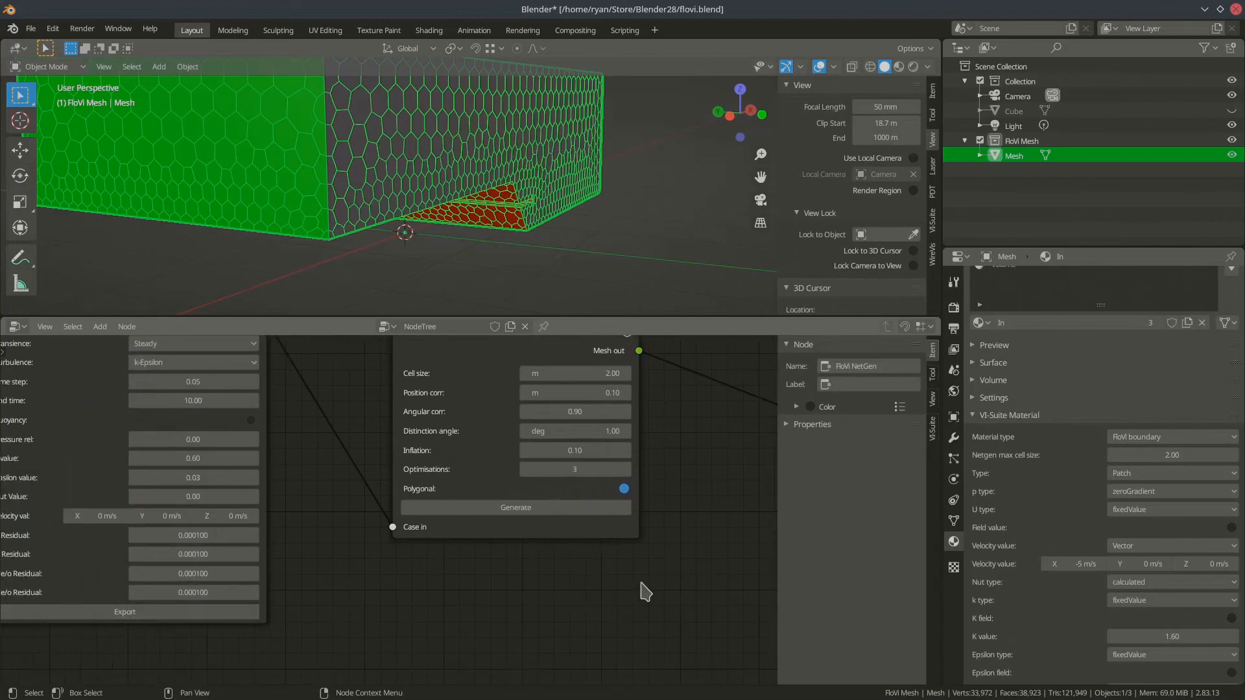
pyautogui.moveTo(645, 589); pyautogui.dragTo(334, 609, button='middle')
pyautogui.moveTo(534, 533); pyautogui.dragTo(398, 555, button='middle')
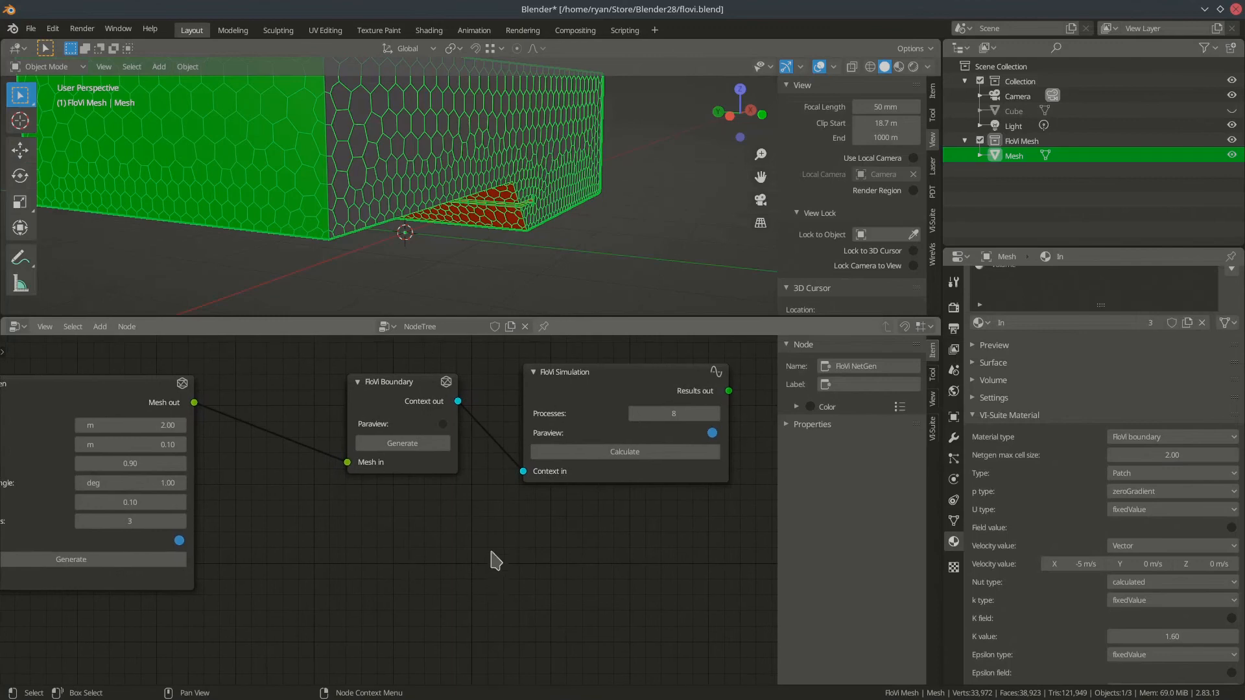
pyautogui.moveTo(505, 548); pyautogui.dragTo(507, 550, button='middle')
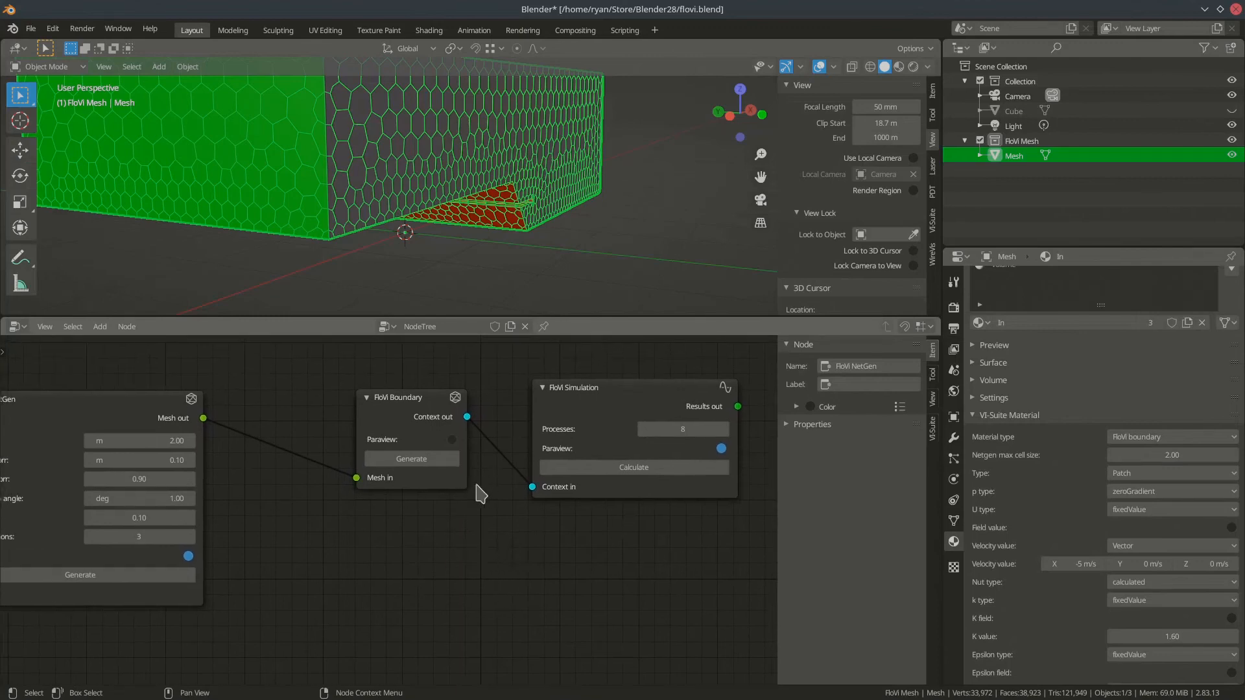
pyautogui.moveTo(325, 570); pyautogui.dragTo(436, 558, button='middle')
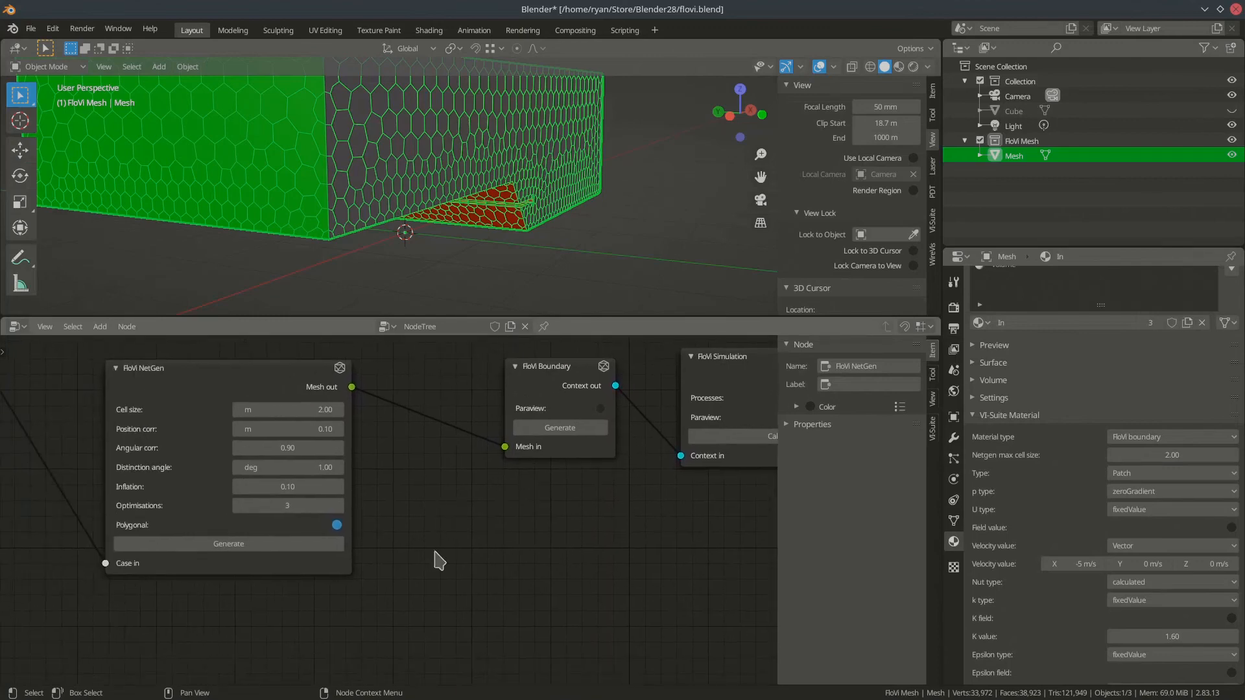
pyautogui.click(337, 524)
pyautogui.click(287, 545)
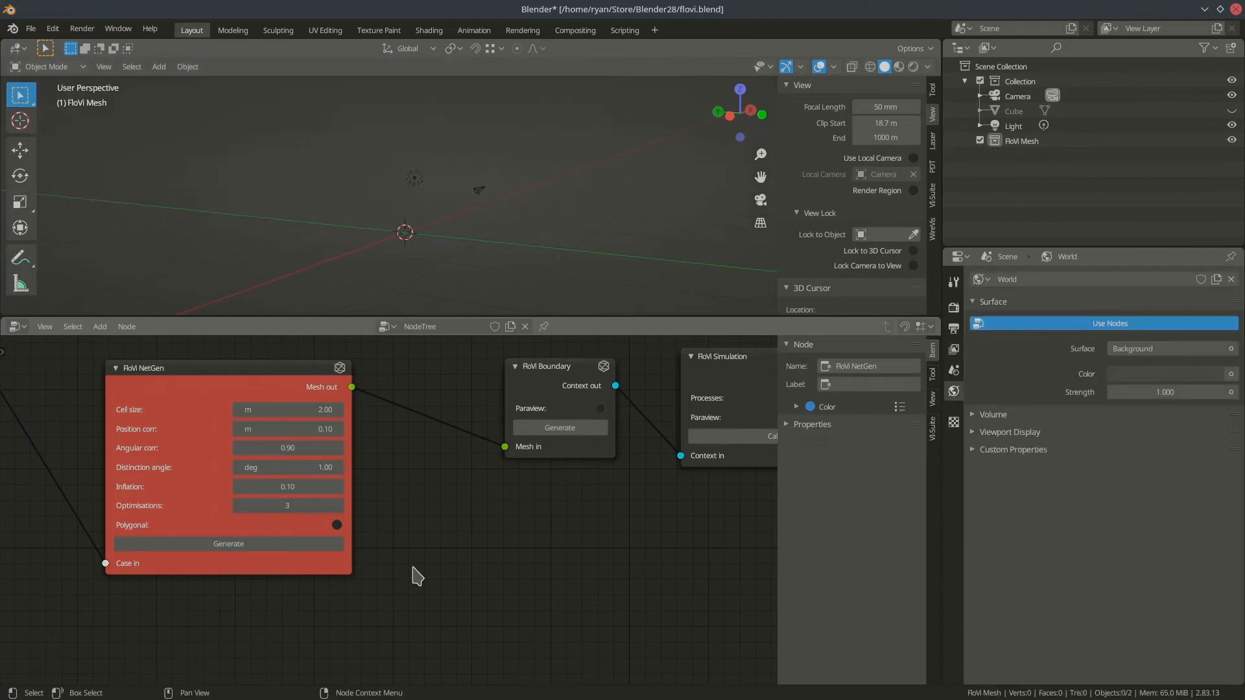
# Enable the Paraview option on the FloVi Boundary node and generate the boundaries
pyautogui.press('Home')
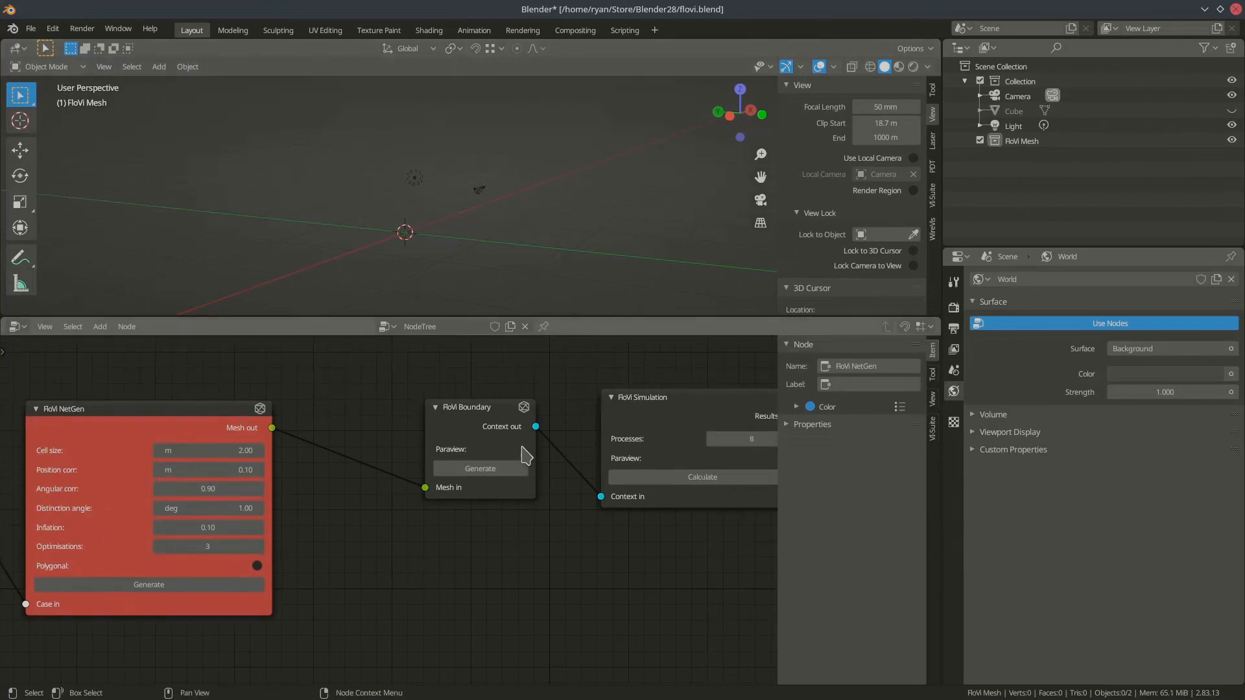
pyautogui.click(521, 452)
pyautogui.moveTo(532, 556); pyautogui.dragTo(460, 540, button='middle')
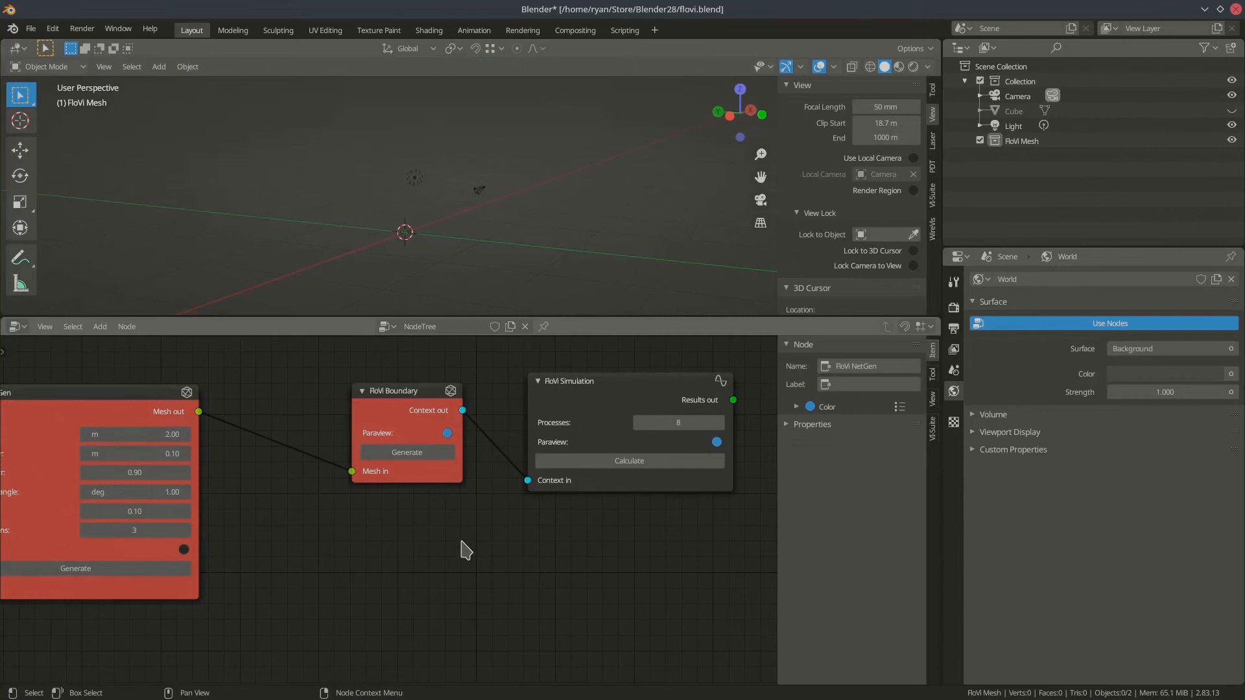
pyautogui.click(415, 453)
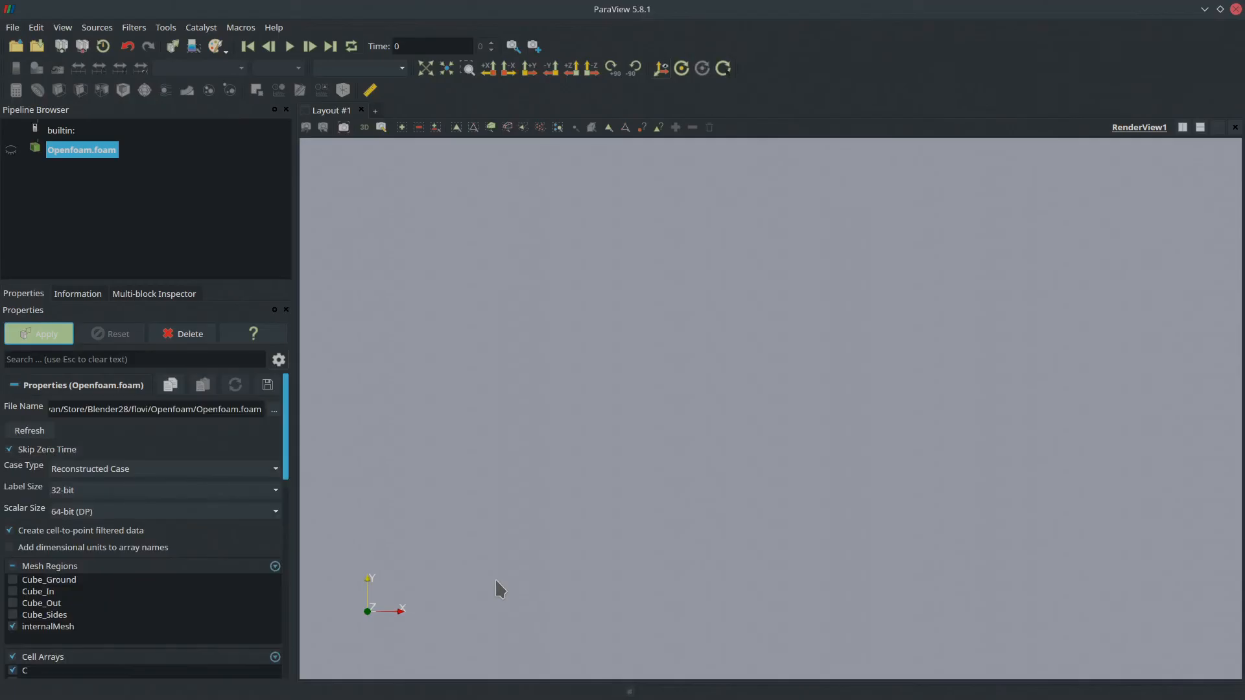
# Load the Openfoam.foam case in the ParaView render view, dismiss the output messages and look at the model from the side
pyautogui.click(47, 334)
pyautogui.click(779, 572)
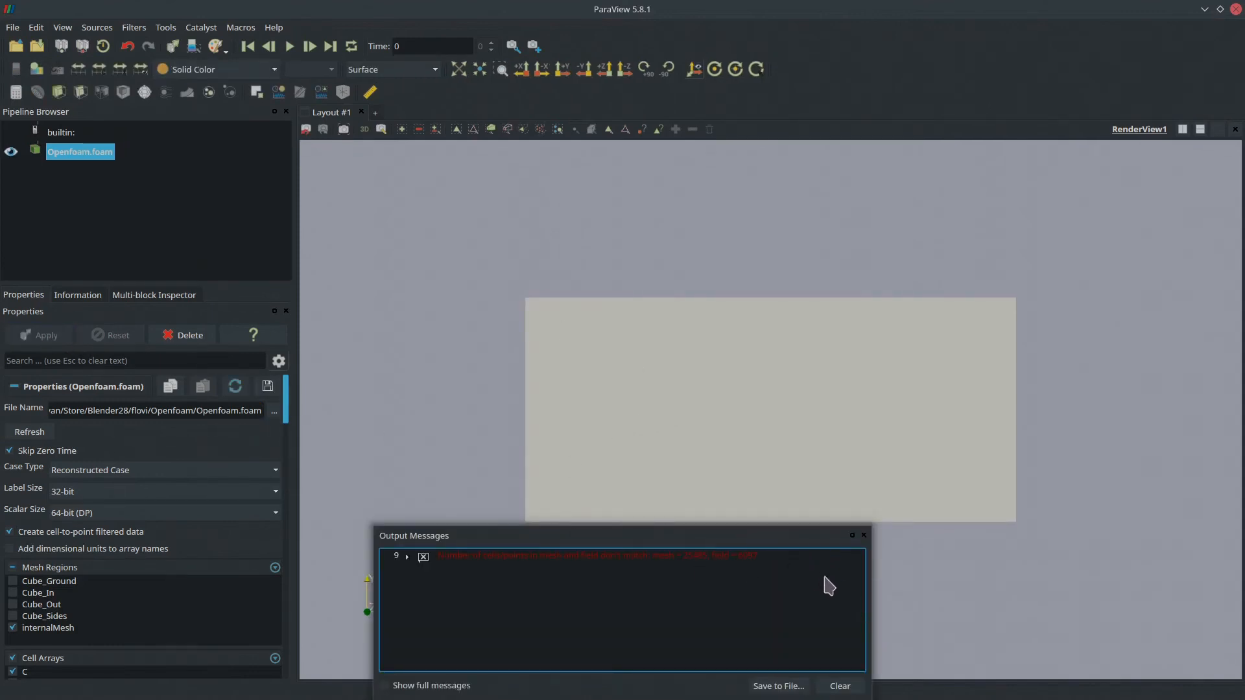
pyautogui.click(864, 536)
pyautogui.moveTo(865, 544); pyautogui.dragTo(869, 418)
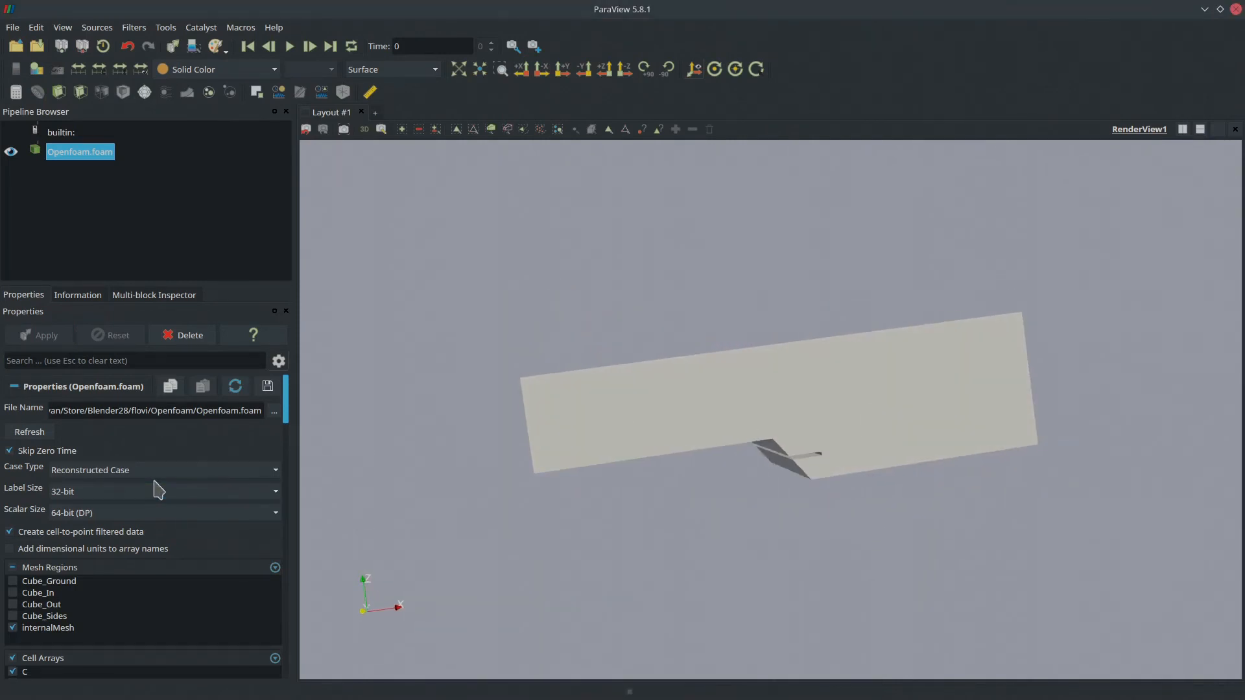
# Set the mesh representation to Surface With Edges and examine the cells from below, from the side and from above
pyautogui.scroll(-5, 179, 547)
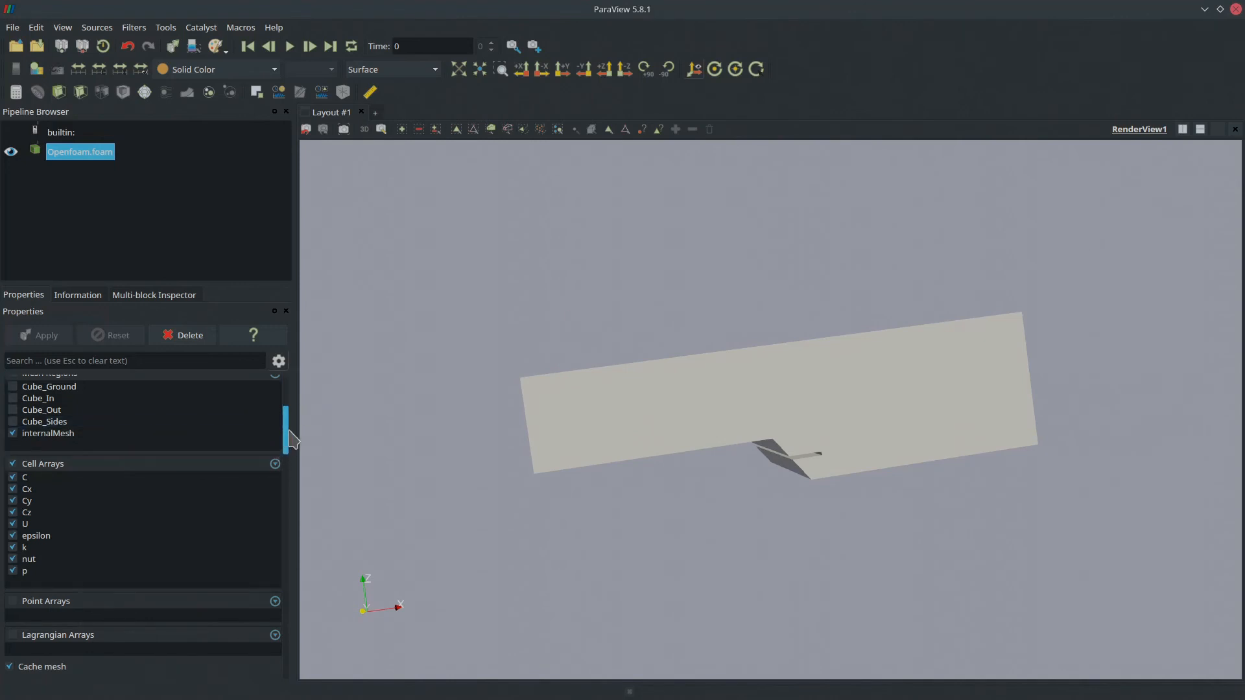
pyautogui.moveTo(287, 441); pyautogui.dragTo(290, 471)
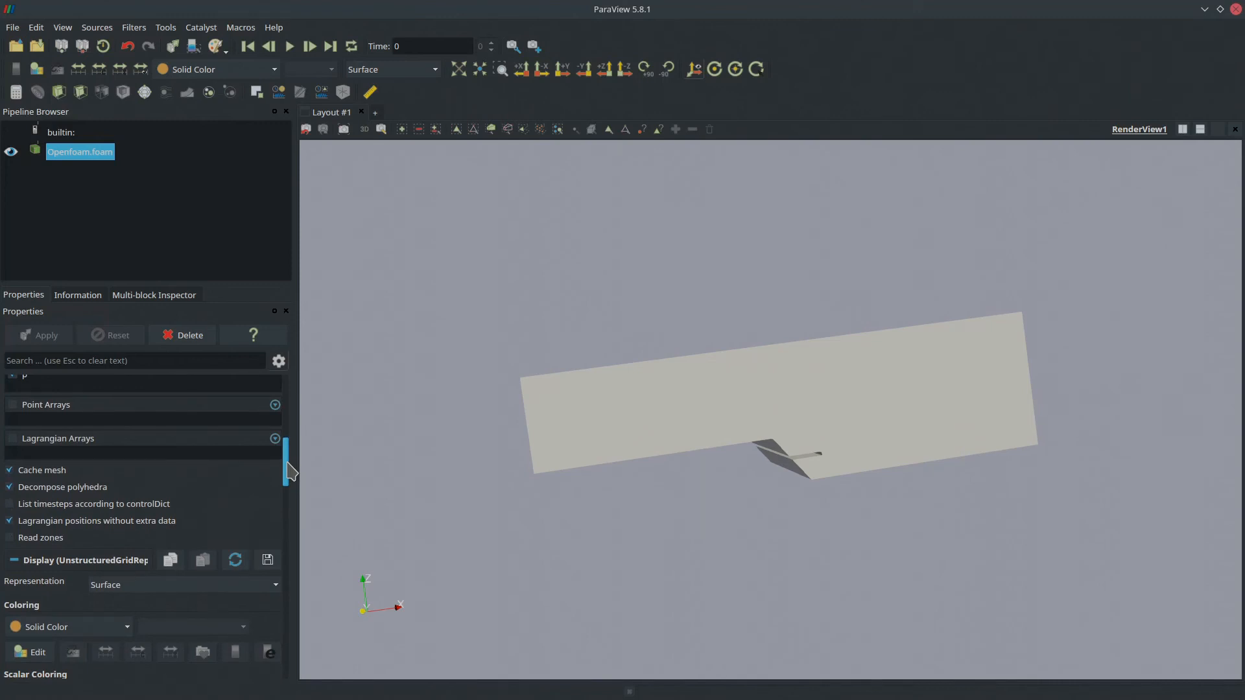
pyautogui.click(263, 587)
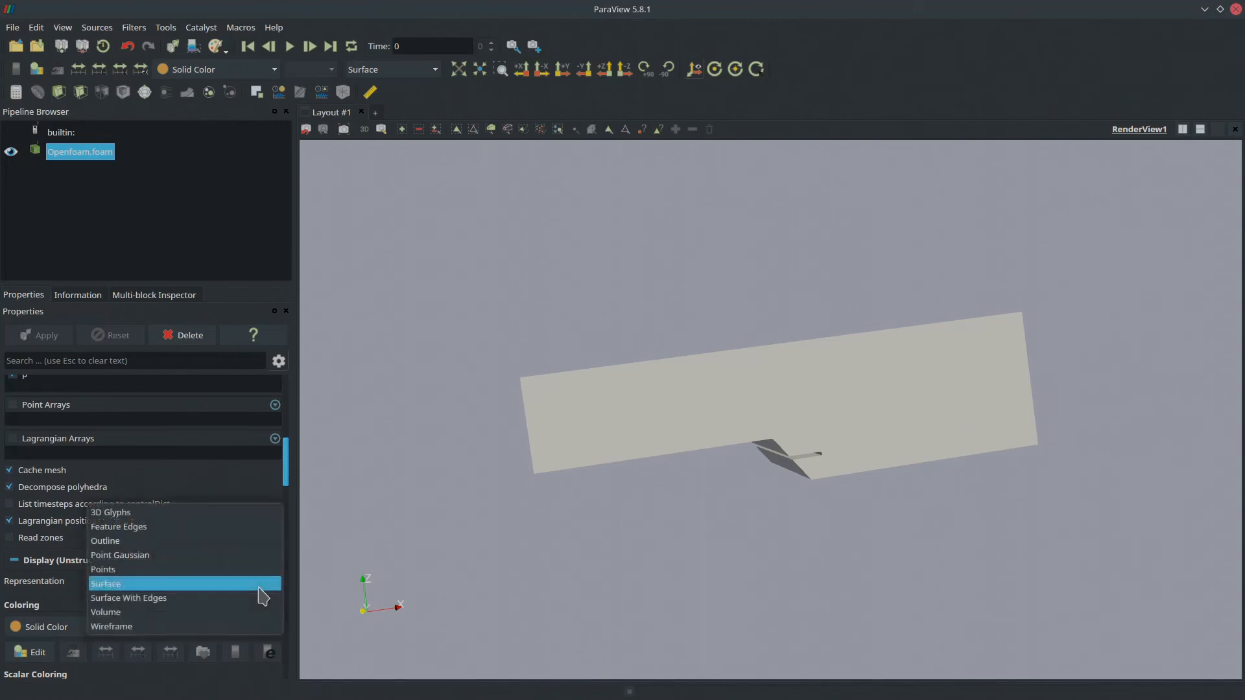
pyautogui.click(250, 598)
pyautogui.moveTo(583, 509); pyautogui.dragTo(834, 509)
pyautogui.scroll(5, 830, 512)
pyautogui.moveTo(769, 546); pyautogui.dragTo(747, 483)
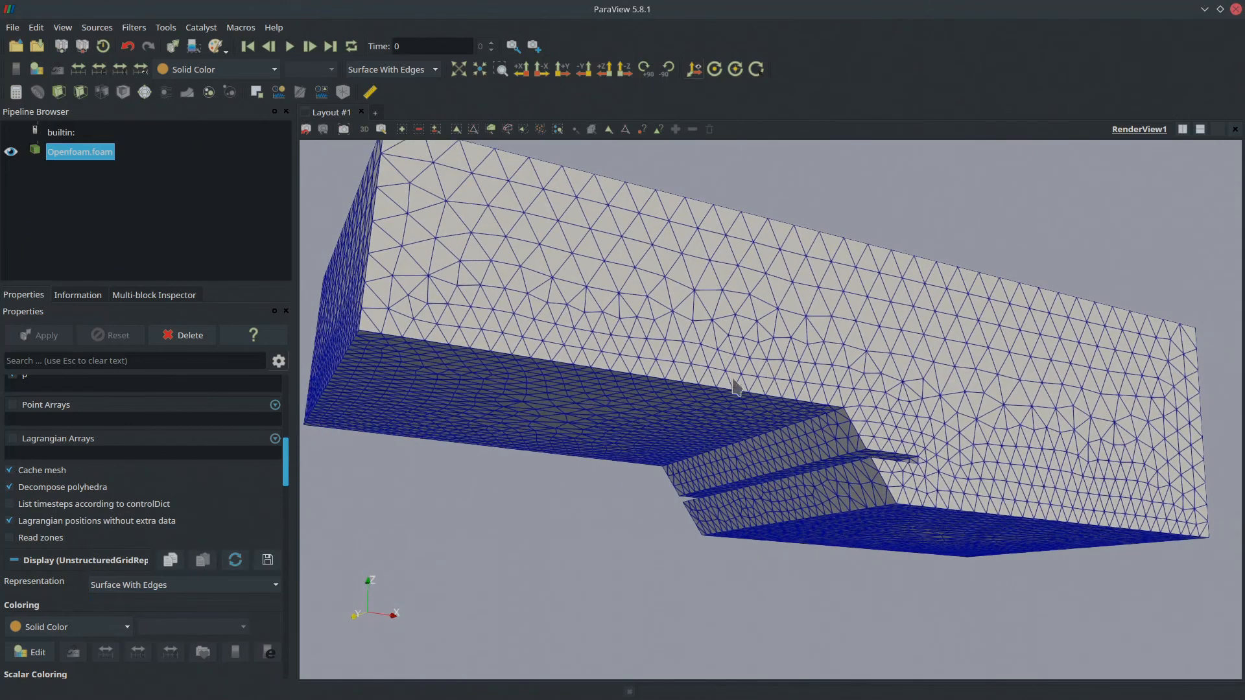
pyautogui.moveTo(733, 381); pyautogui.dragTo(689, 401)
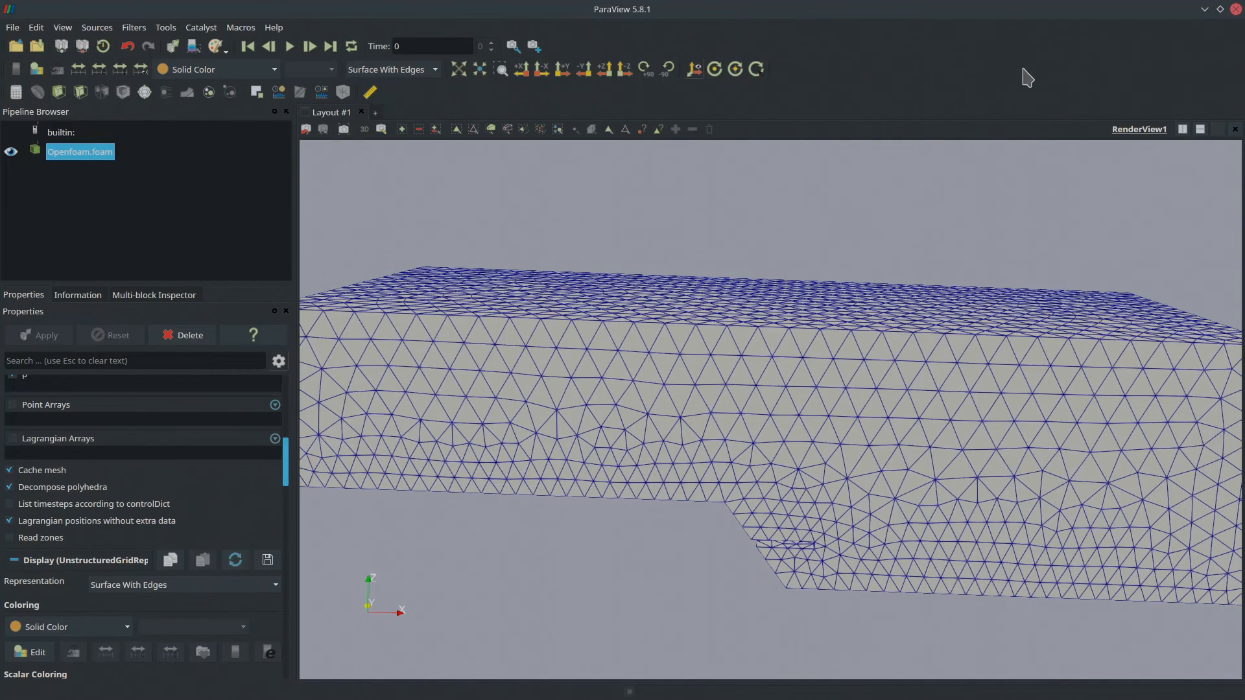
pyautogui.moveTo(751, 358); pyautogui.dragTo(798, 371)
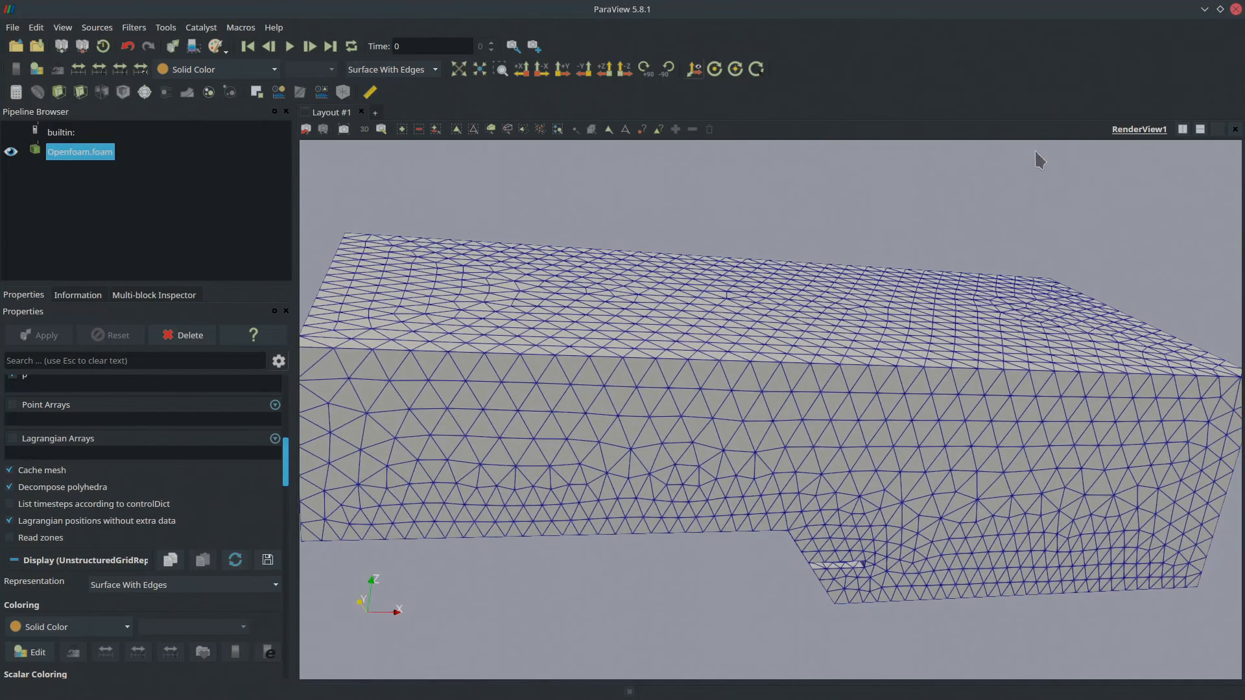
# Close ParaView and unhide the Cube object in the Blender scene
pyautogui.click(1236, 9)
pyautogui.moveTo(474, 526); pyautogui.dragTo(380, 564, button='middle')
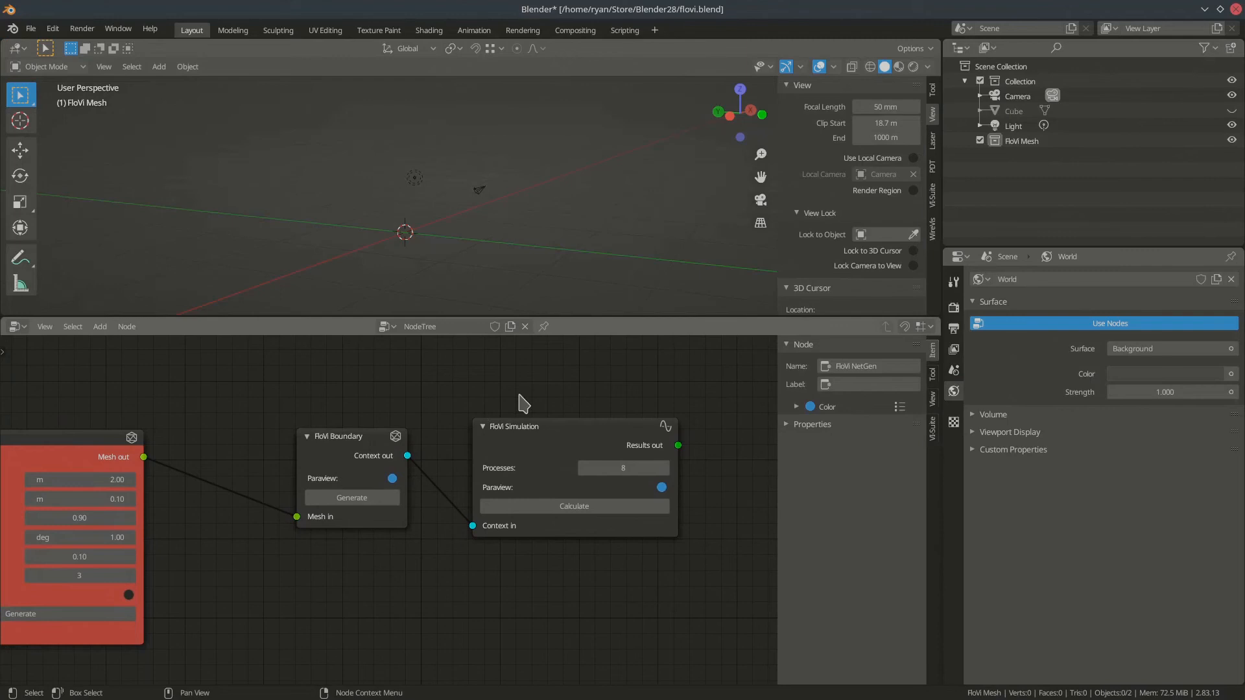
pyautogui.click(1231, 111)
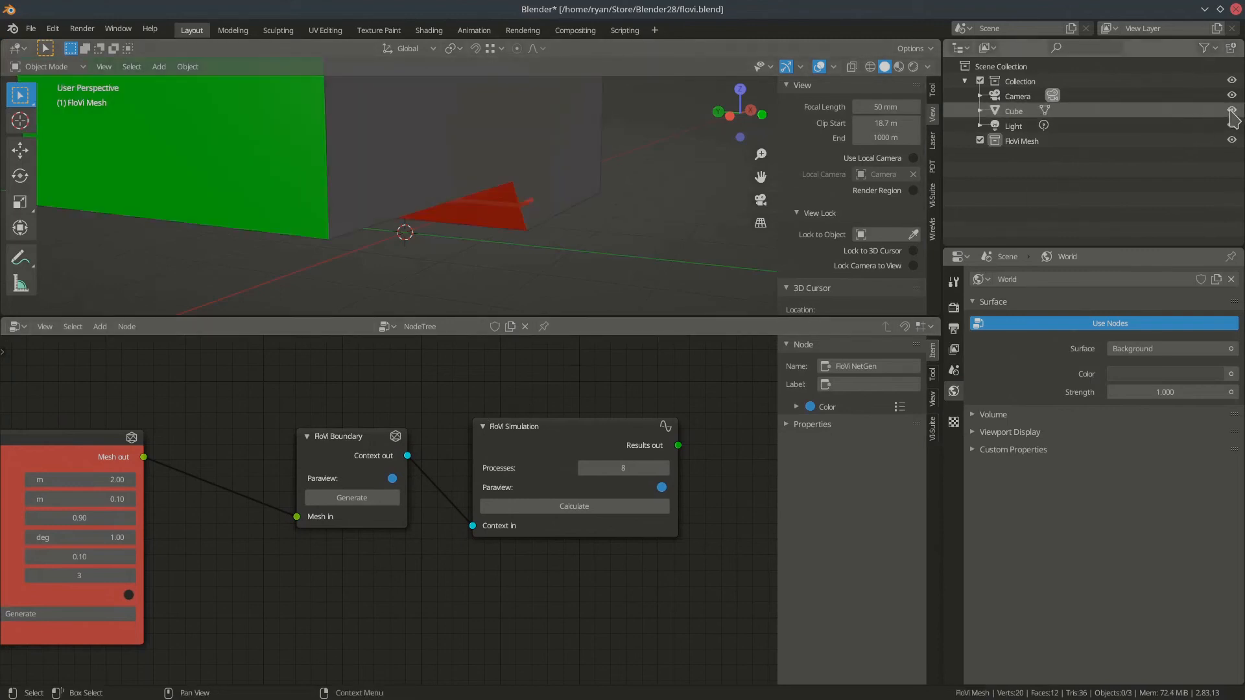
pyautogui.scroll(-3, 528, 223)
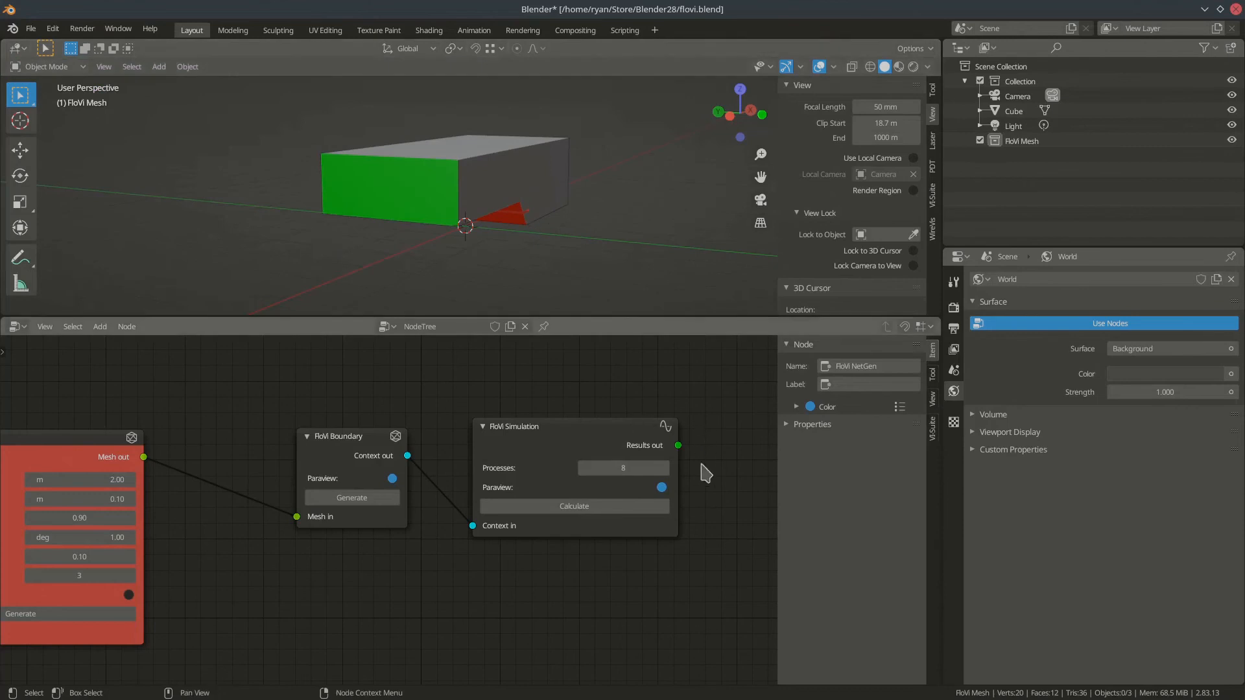
pyautogui.moveTo(641, 533); pyautogui.dragTo(521, 535, button='middle')
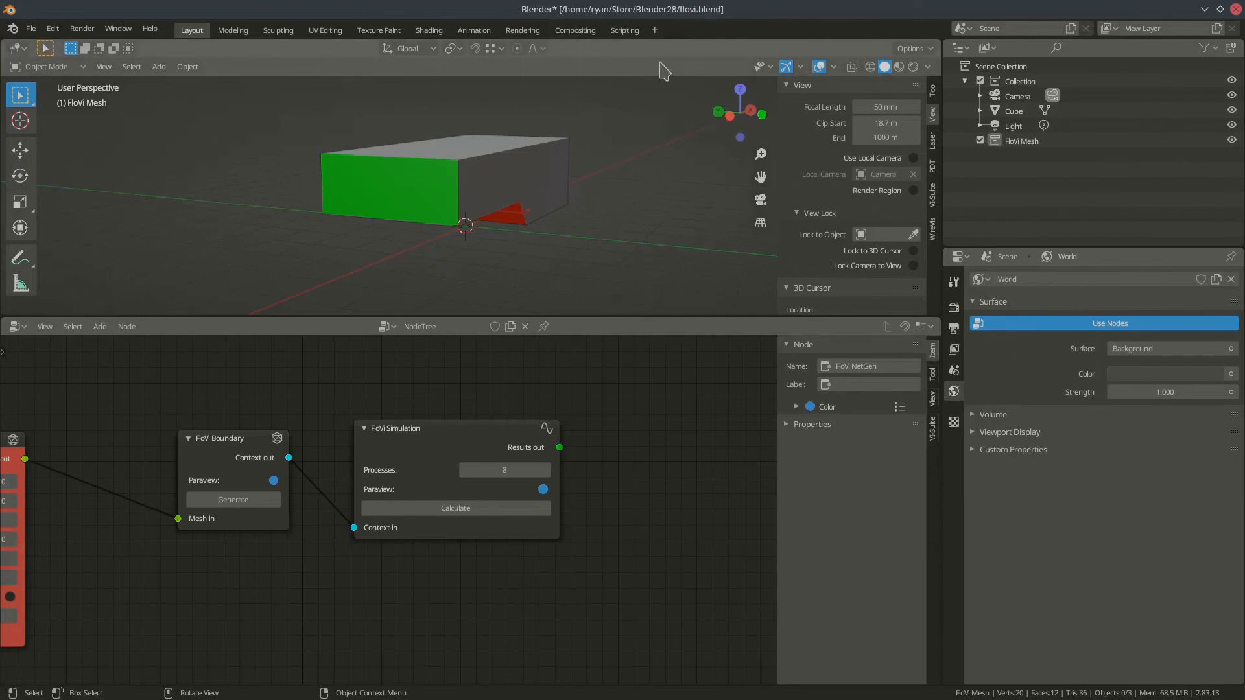
# Switch to the Dolphin file manager and open the Blender28 folder inside Store
pyautogui.moveTo(387, 24)
pyautogui.click(342, 15)
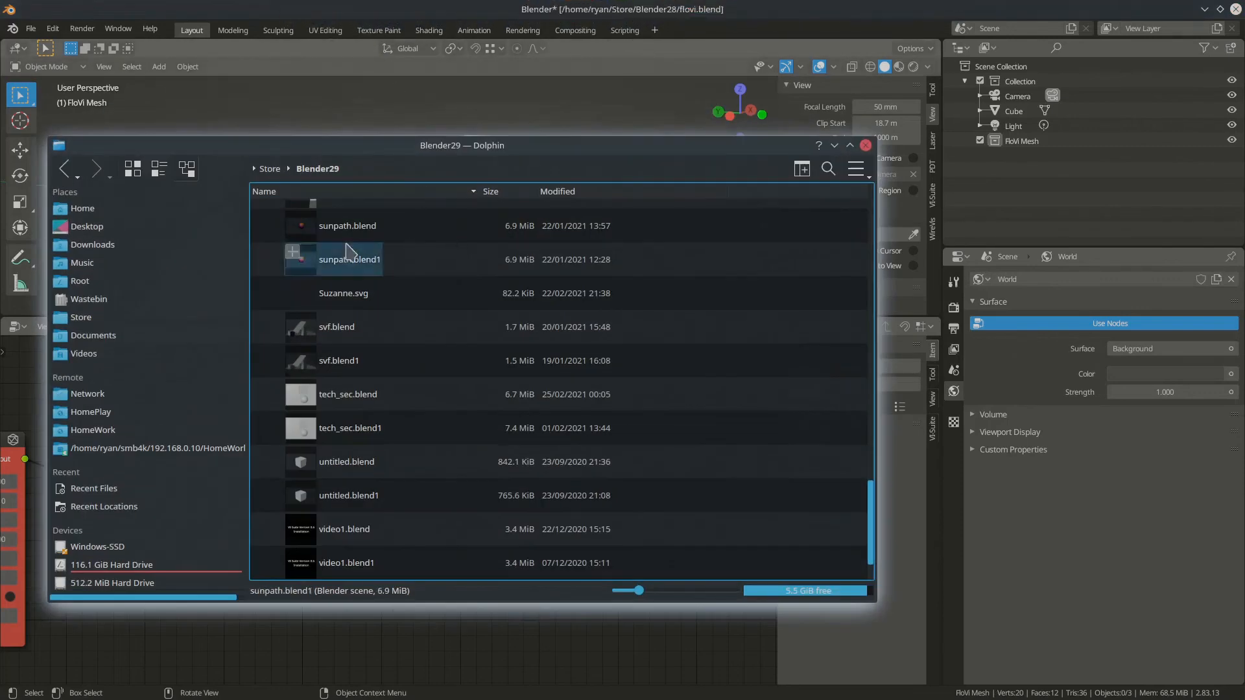
pyautogui.click(270, 168)
pyautogui.click(339, 384)
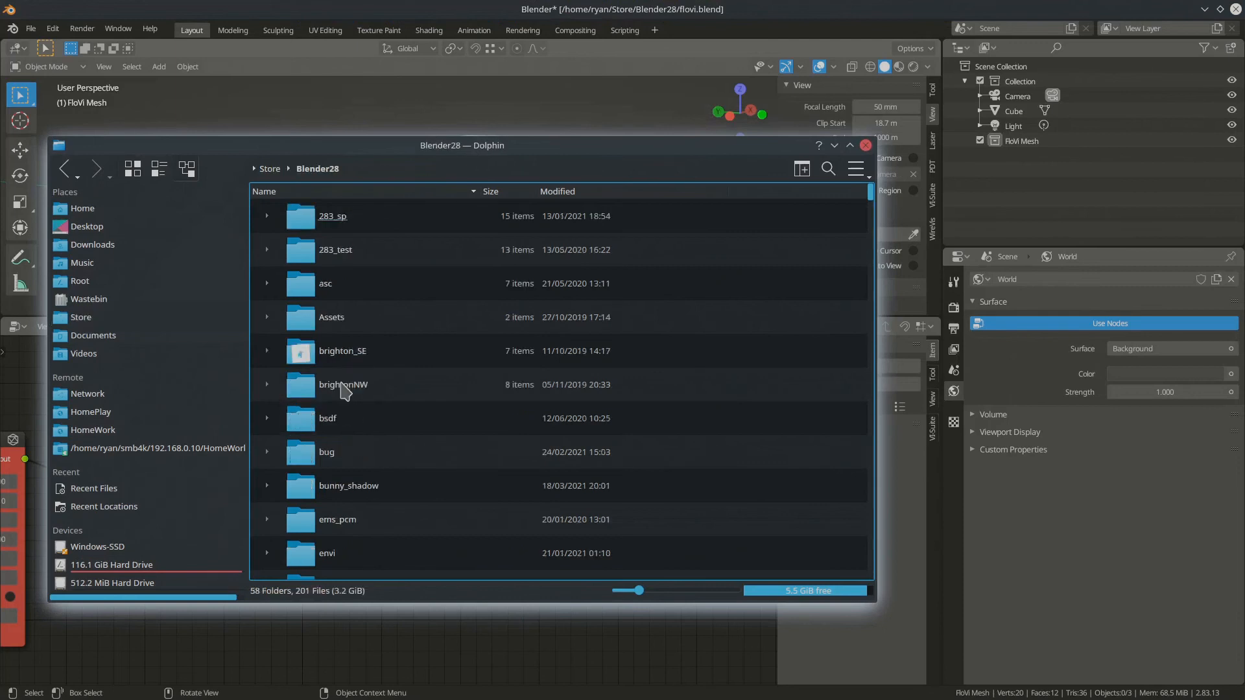
# Locate flovi.blend in the Blender28 folder and open the flovi project folder
pyautogui.scroll(-2, 383, 317)
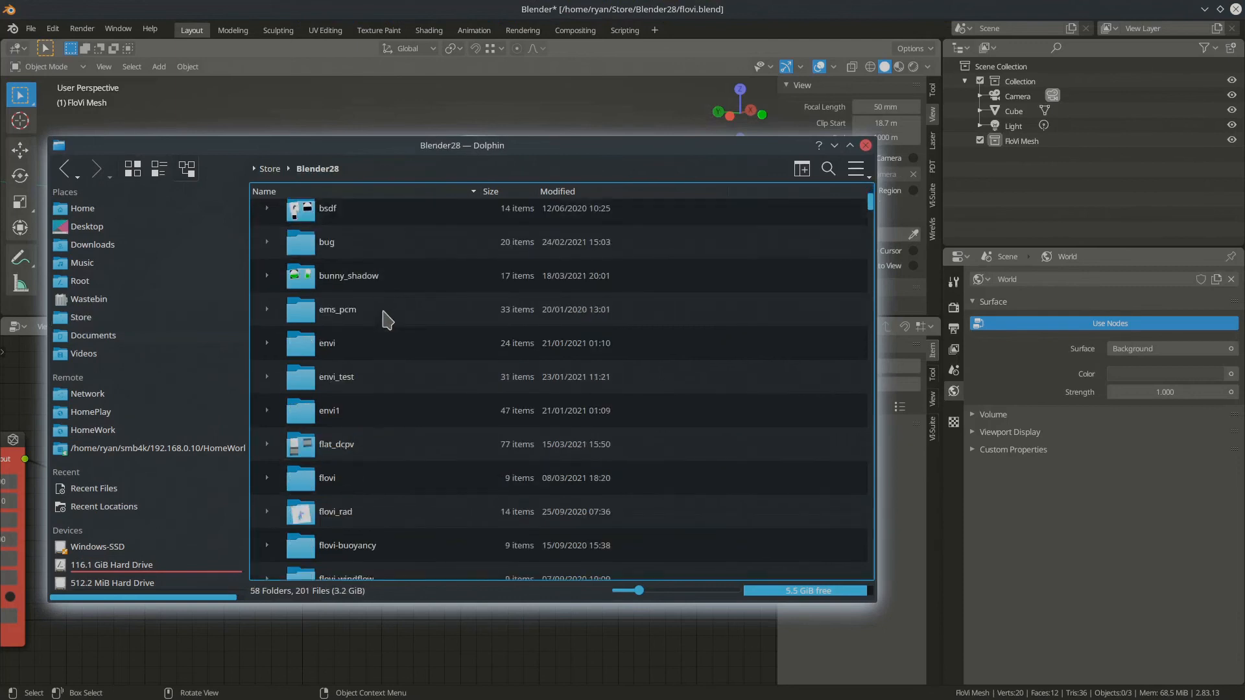
pyautogui.scroll(-8, 387, 317)
pyautogui.scroll(-10, 387, 317)
pyautogui.scroll(-6, 386, 316)
pyautogui.scroll(3, 384, 318)
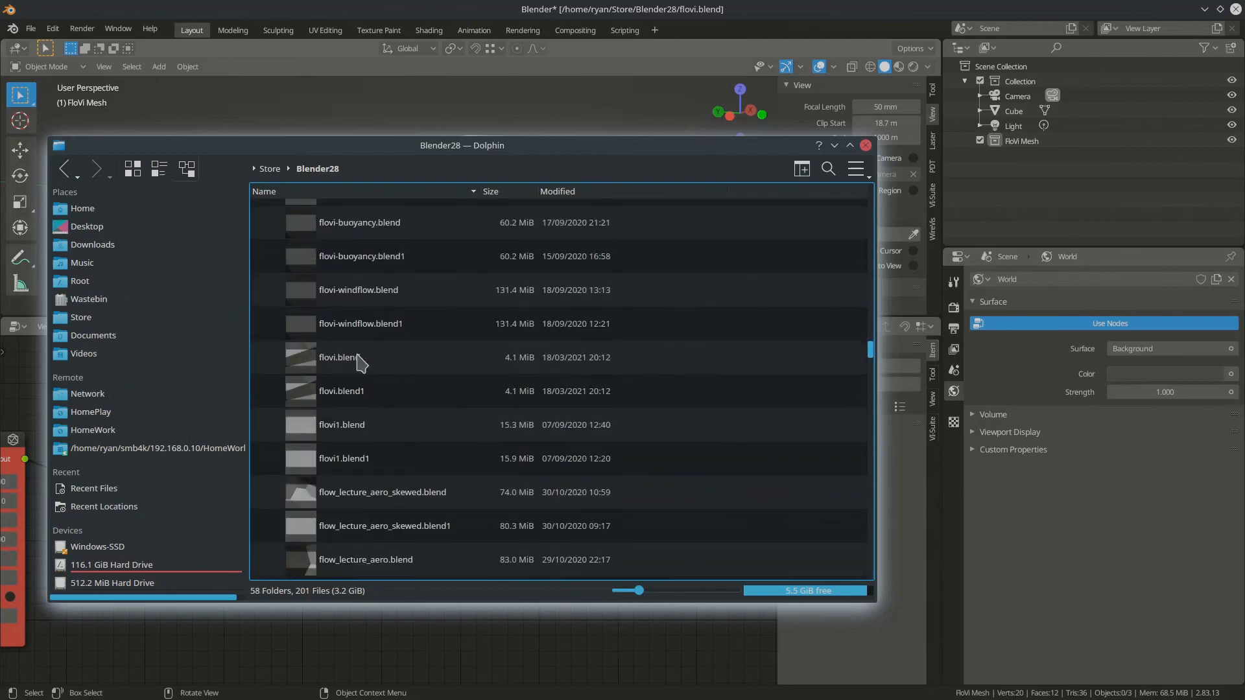
pyautogui.scroll(8, 436, 370)
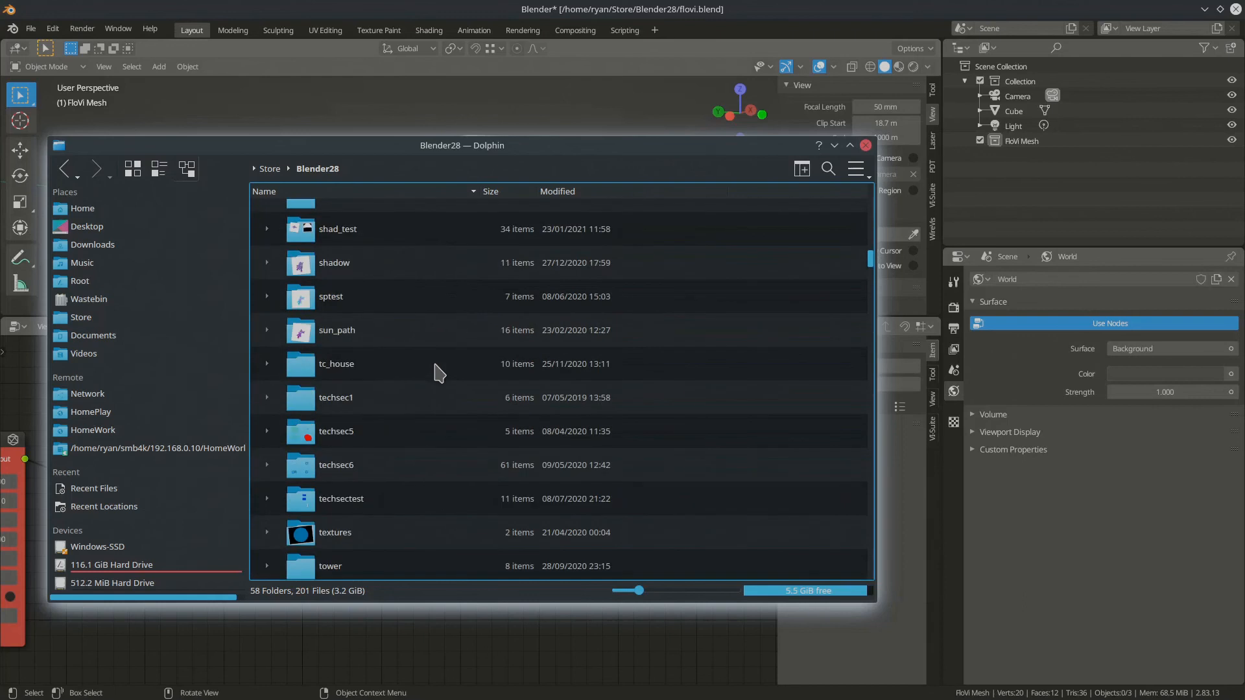
pyautogui.scroll(8, 402, 314)
pyautogui.scroll(8, 403, 316)
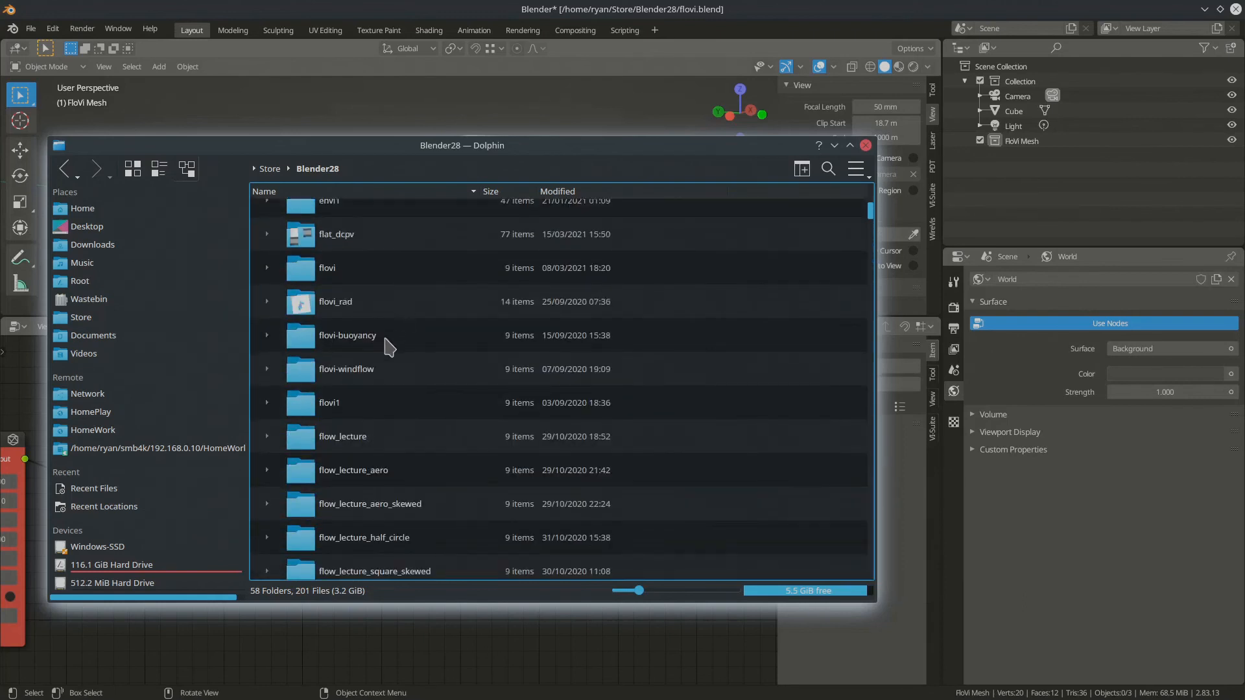
pyautogui.click(333, 275)
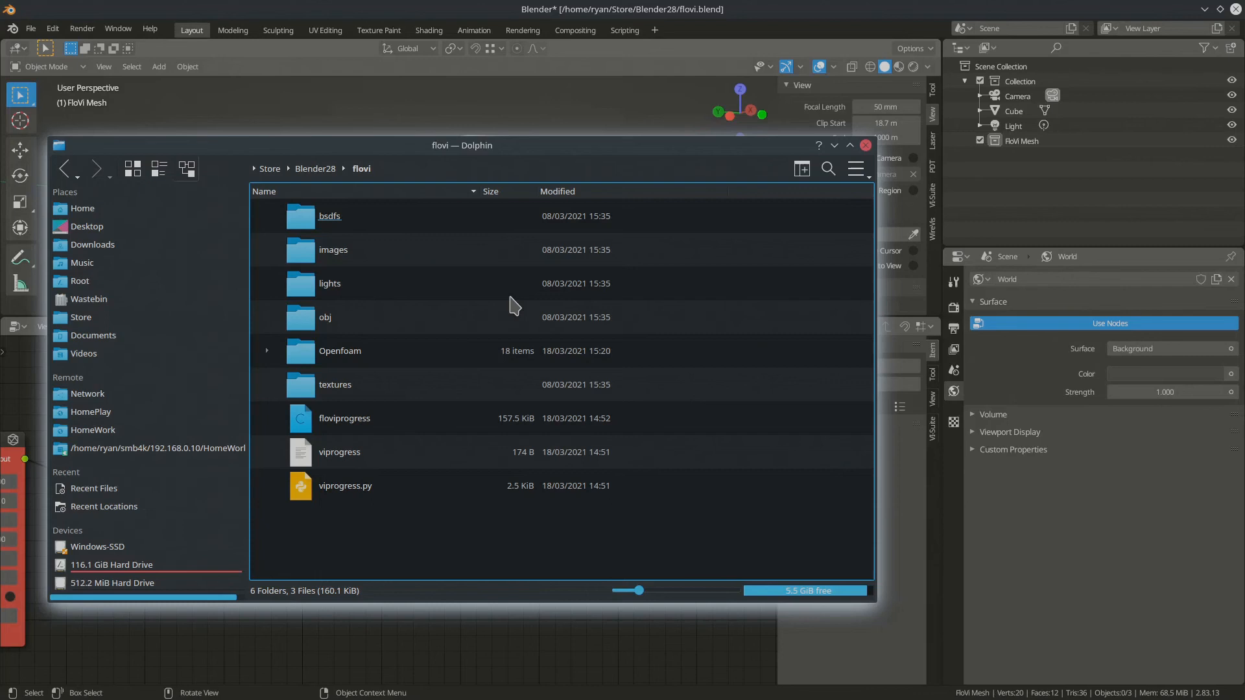
# Open the Openfoam folder, examine its case folders and mesh files, and minimise the file manager
pyautogui.moveTo(423, 151); pyautogui.dragTo(567, 99)
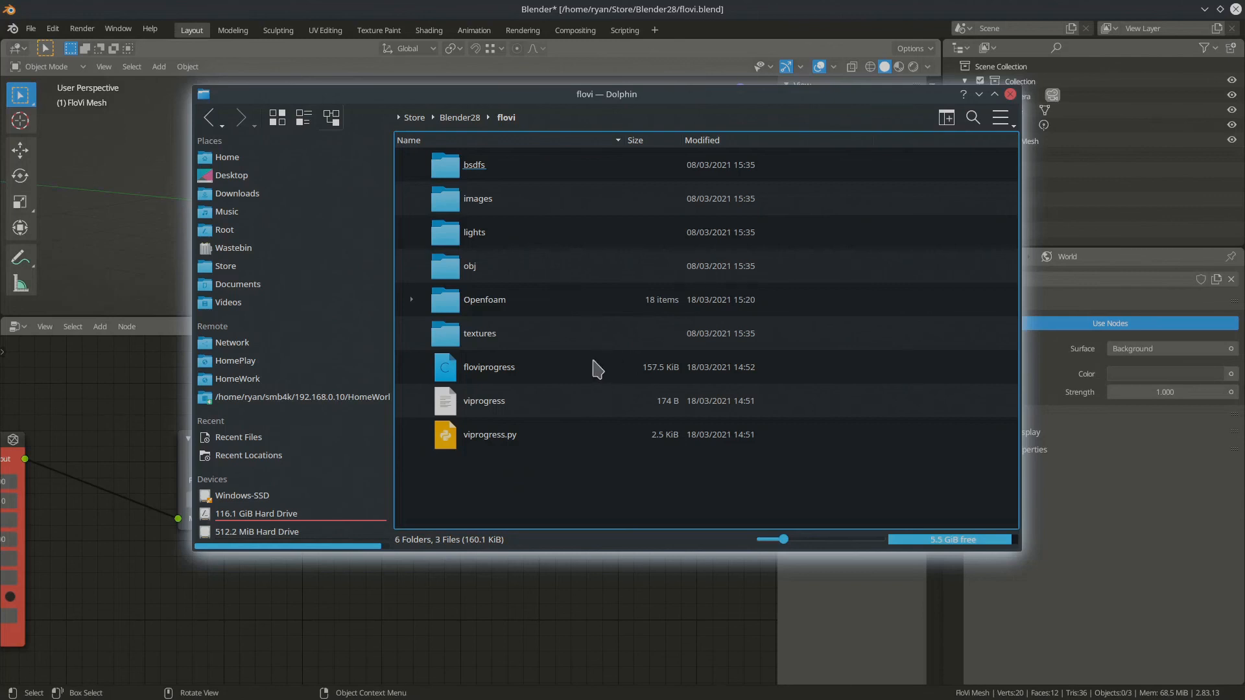
pyautogui.click(477, 304)
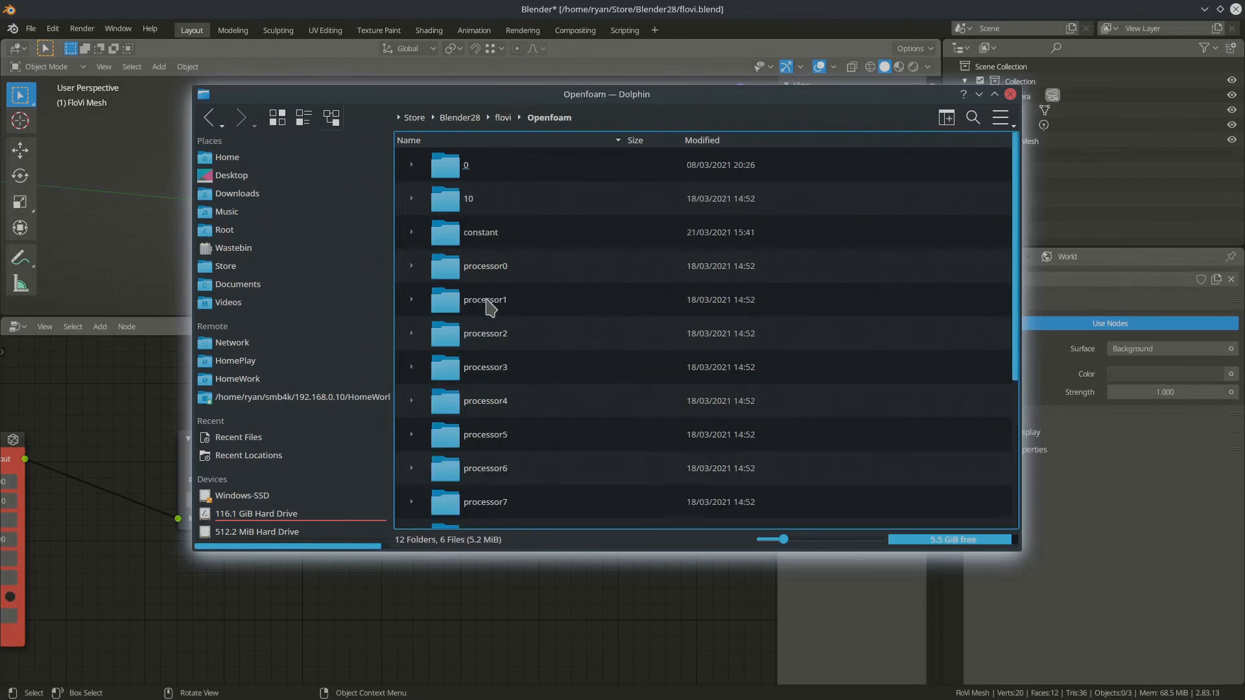
pyautogui.scroll(-3, 590, 372)
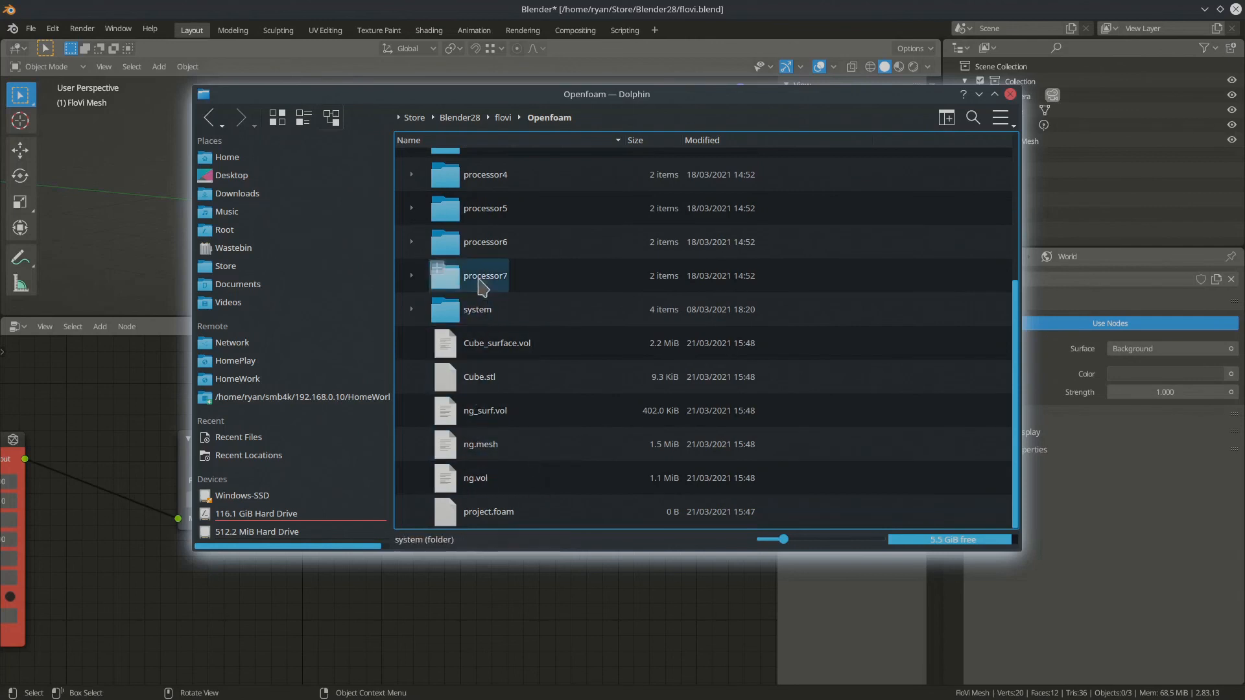
pyautogui.scroll(3, 493, 272)
pyautogui.scroll(-3, 509, 337)
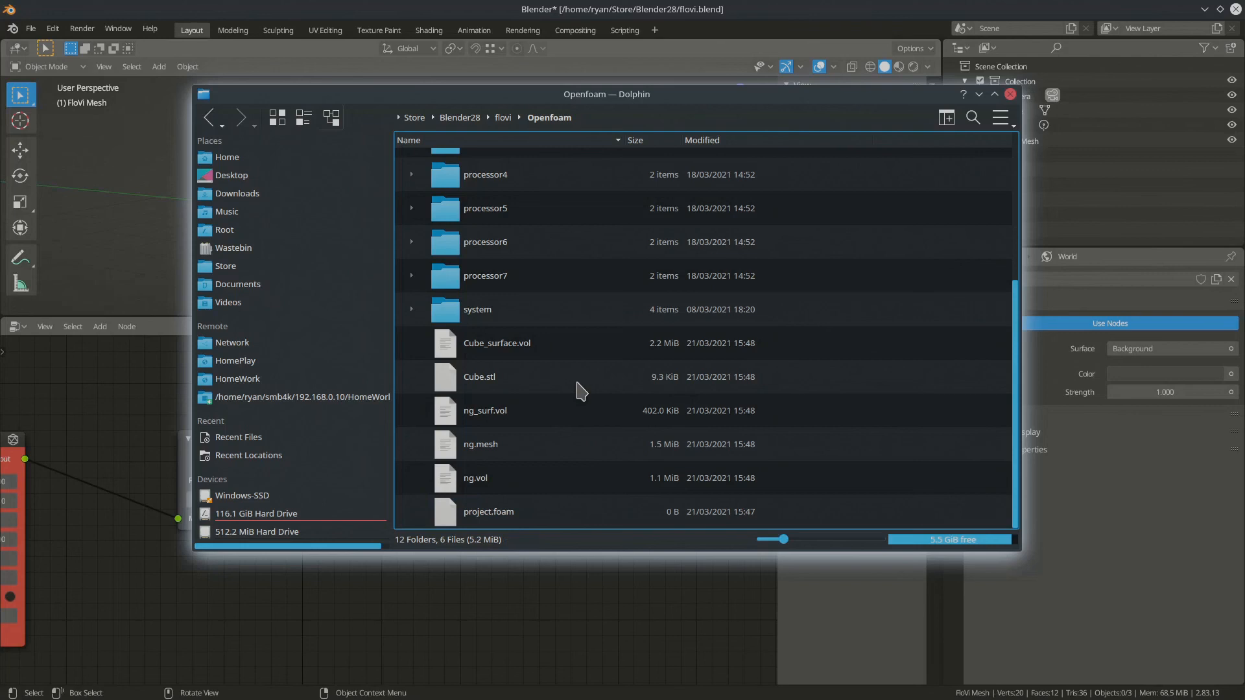
pyautogui.click(979, 95)
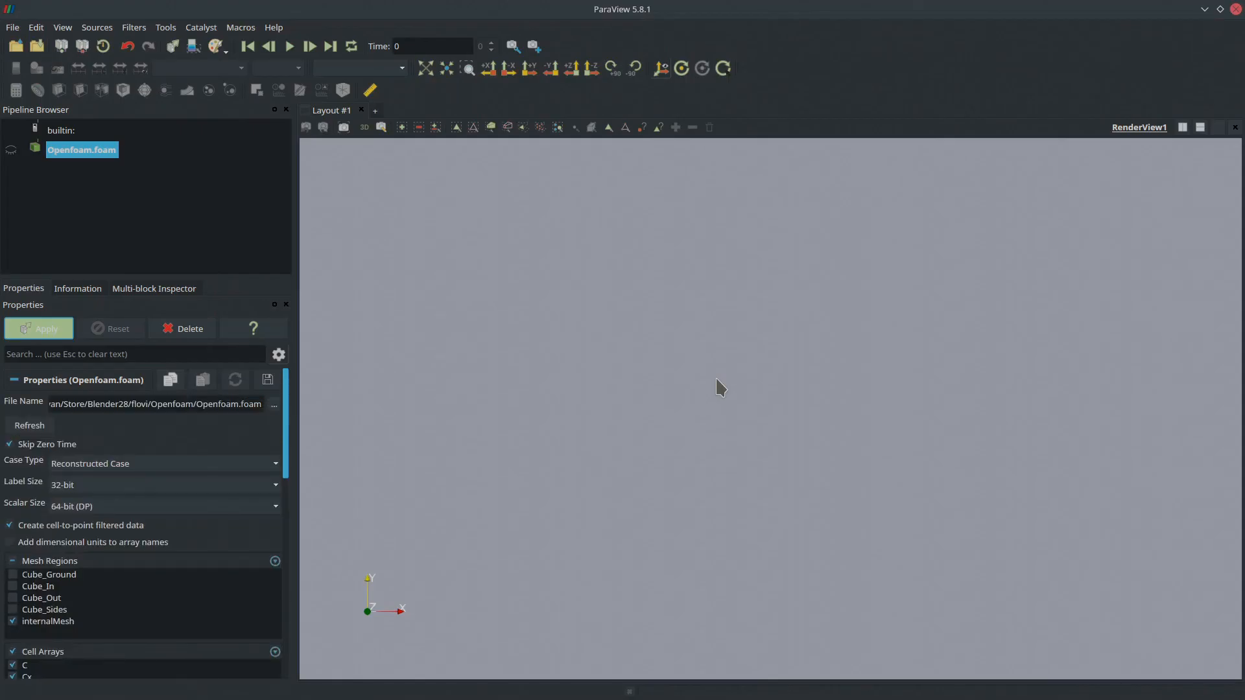
# Switch to Blender and review the FloVi node chain from the case residuals through the mesh and boundary settings to the simulation node
pyautogui.hotkey('alt', 'Tab')
pyautogui.moveTo(203, 570); pyautogui.dragTo(491, 497, button='middle')
pyautogui.scroll(-2, 491, 497)
pyautogui.moveTo(244, 537); pyautogui.dragTo(493, 518, button='middle')
pyautogui.scroll(5, 493, 518)
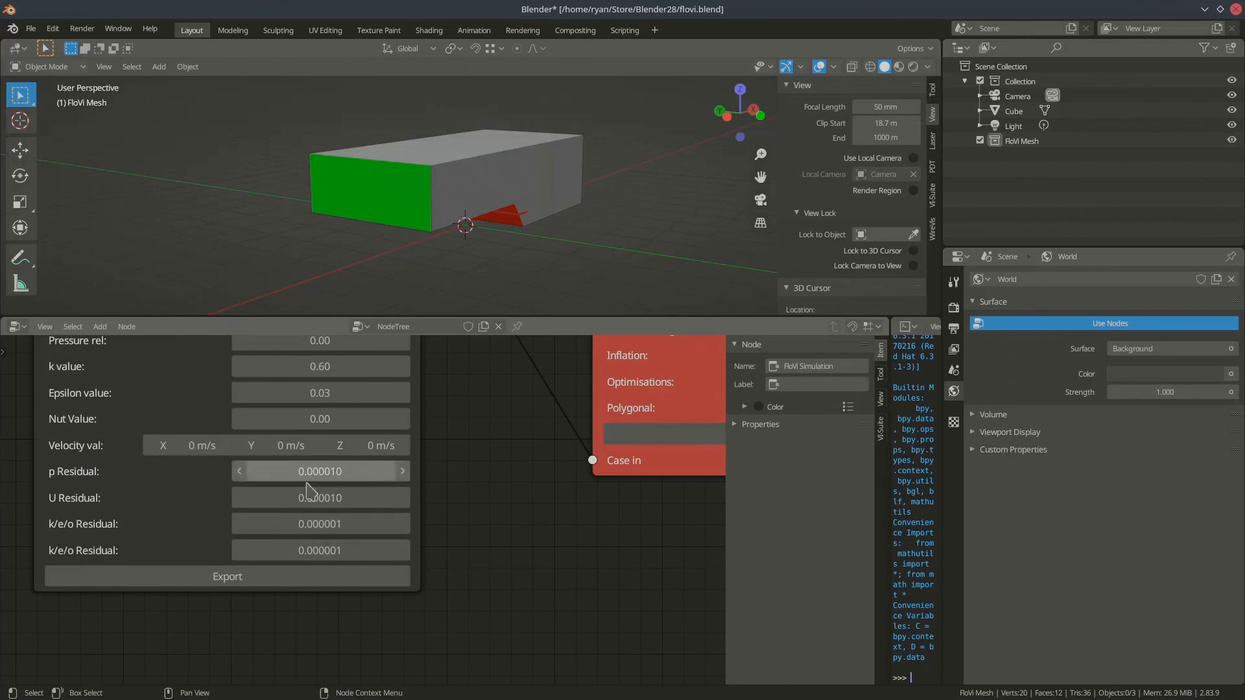
pyautogui.moveTo(500, 534); pyautogui.dragTo(328, 550, button='middle')
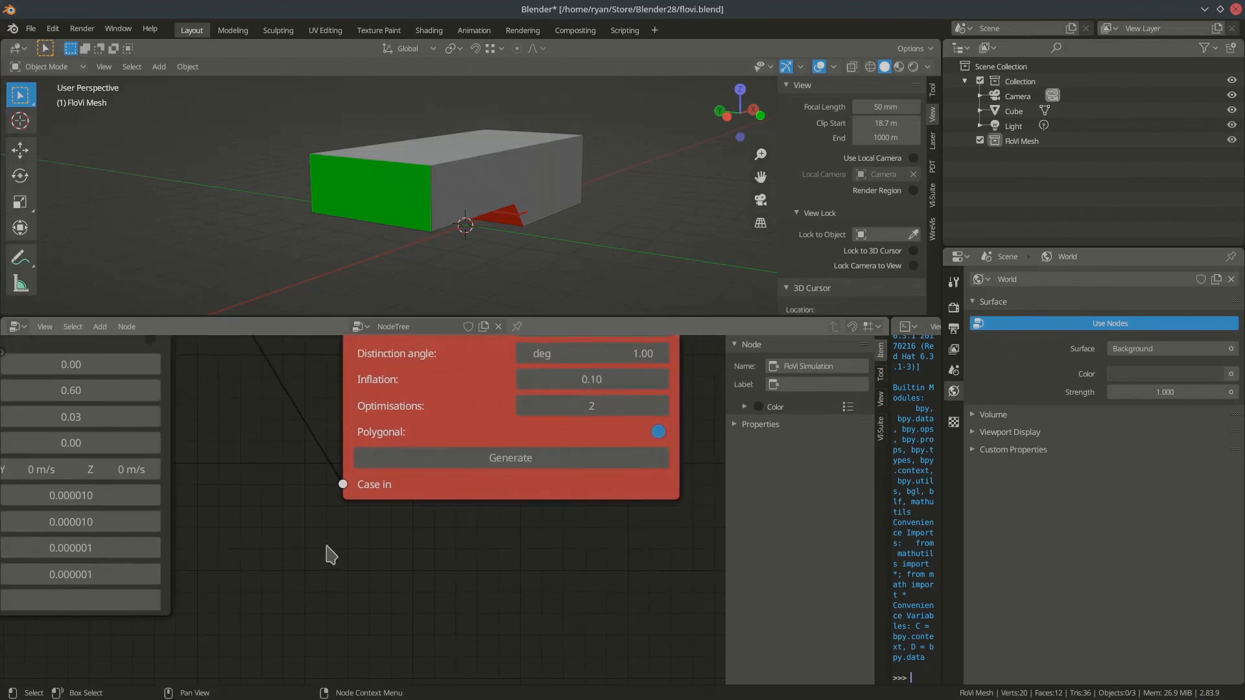
pyautogui.moveTo(538, 549); pyautogui.dragTo(364, 589, button='middle')
pyautogui.moveTo(601, 529); pyautogui.dragTo(353, 587, button='middle')
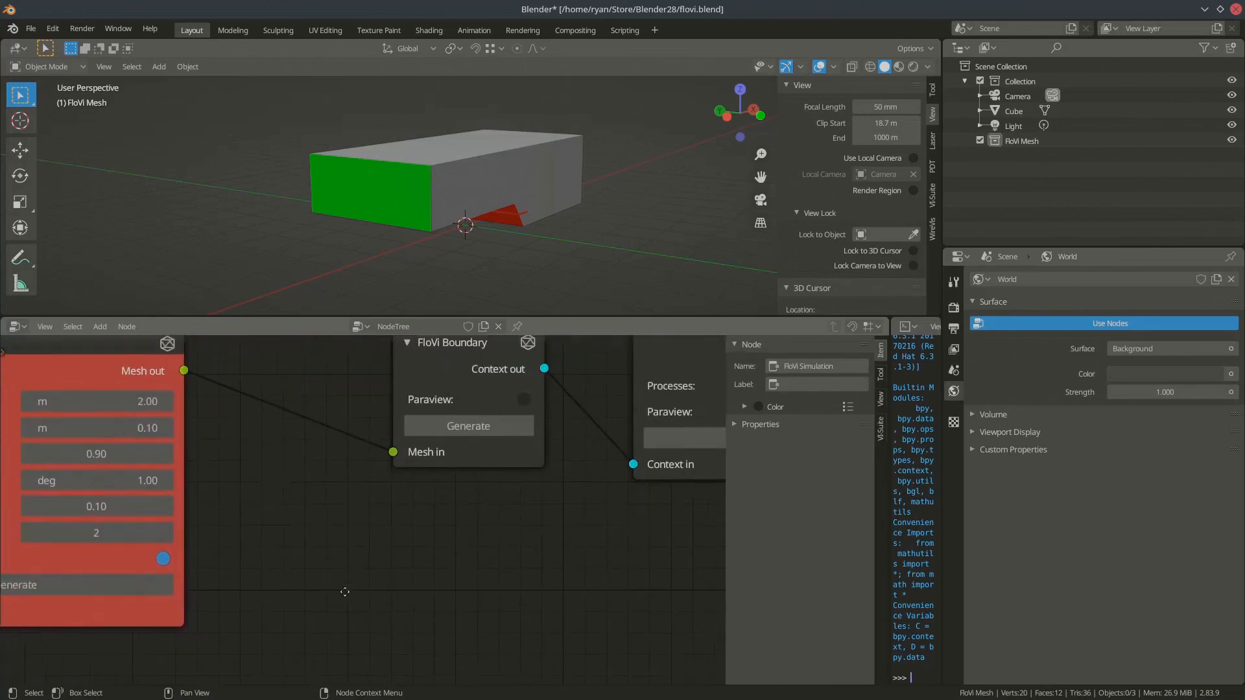
pyautogui.moveTo(557, 537); pyautogui.dragTo(214, 602, button='middle')
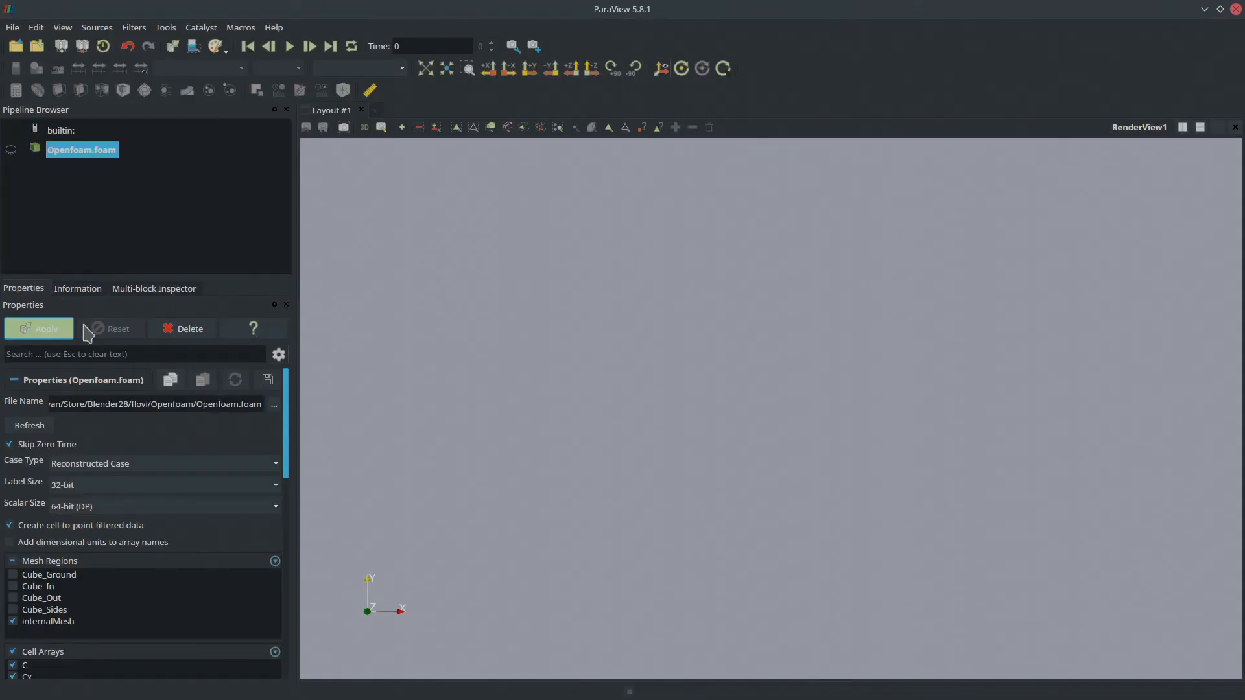
# Load the Openfoam.foam results in ParaView and slice them with a plane whose normal is 0, 1, 0
pyautogui.click(43, 328)
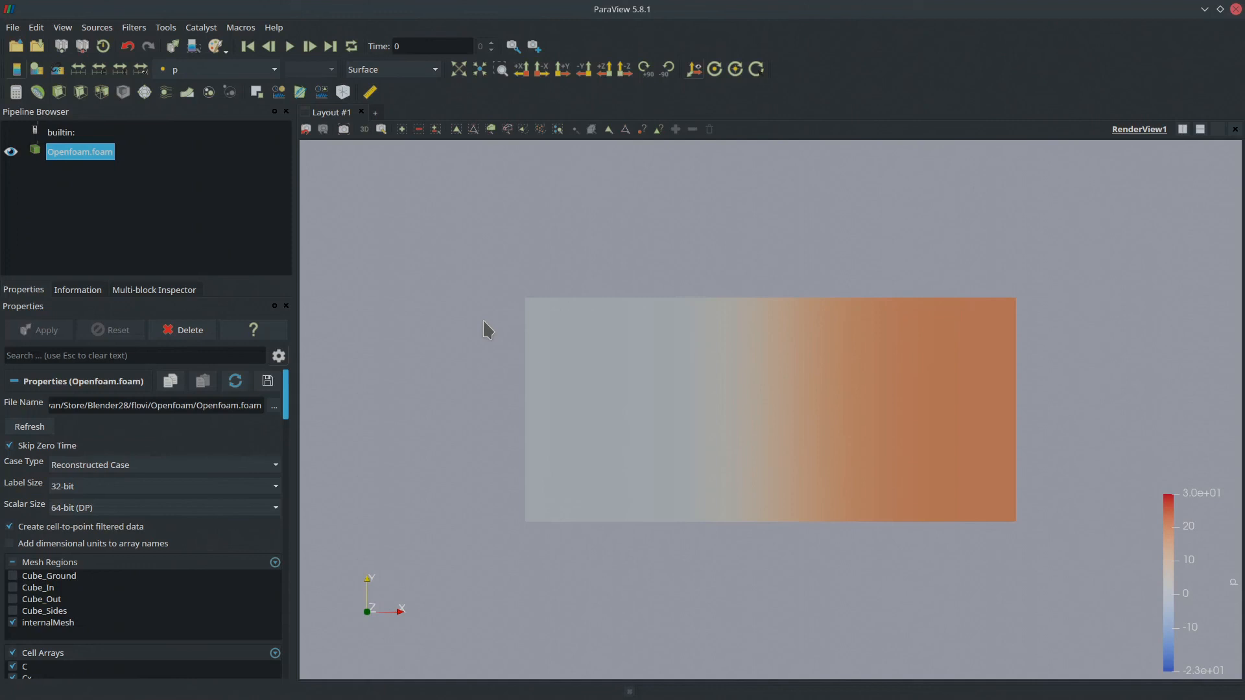
pyautogui.moveTo(796, 509); pyautogui.dragTo(887, 392)
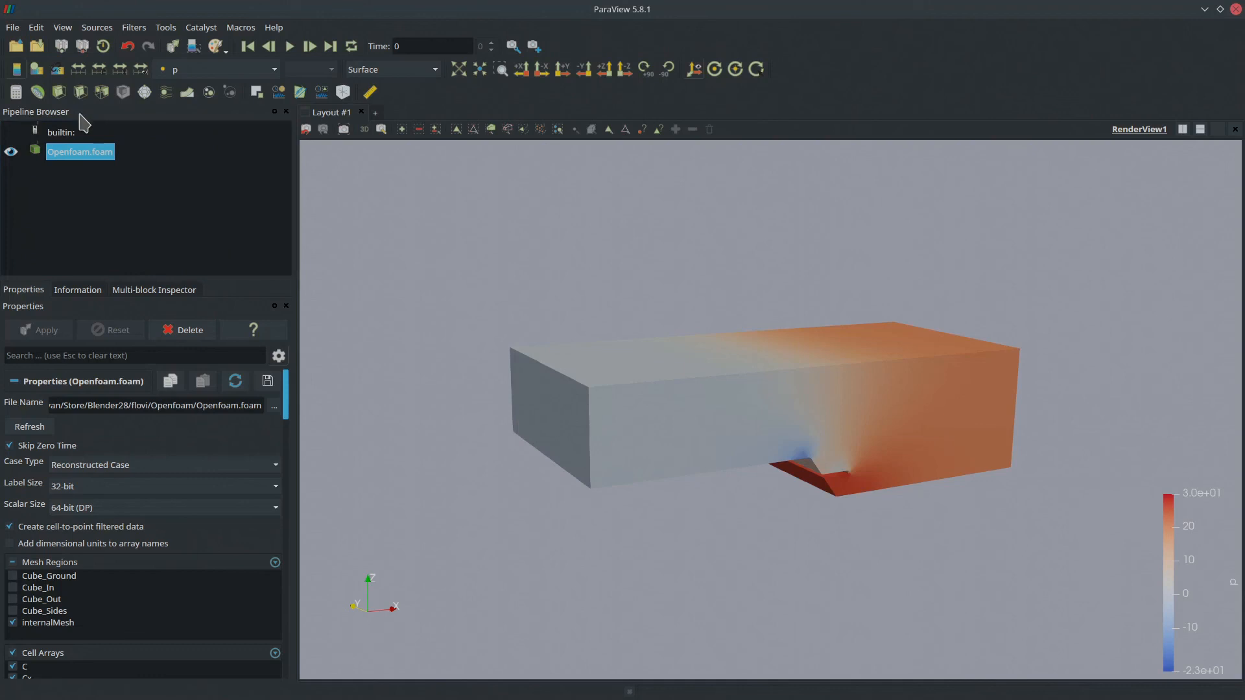
pyautogui.click(80, 93)
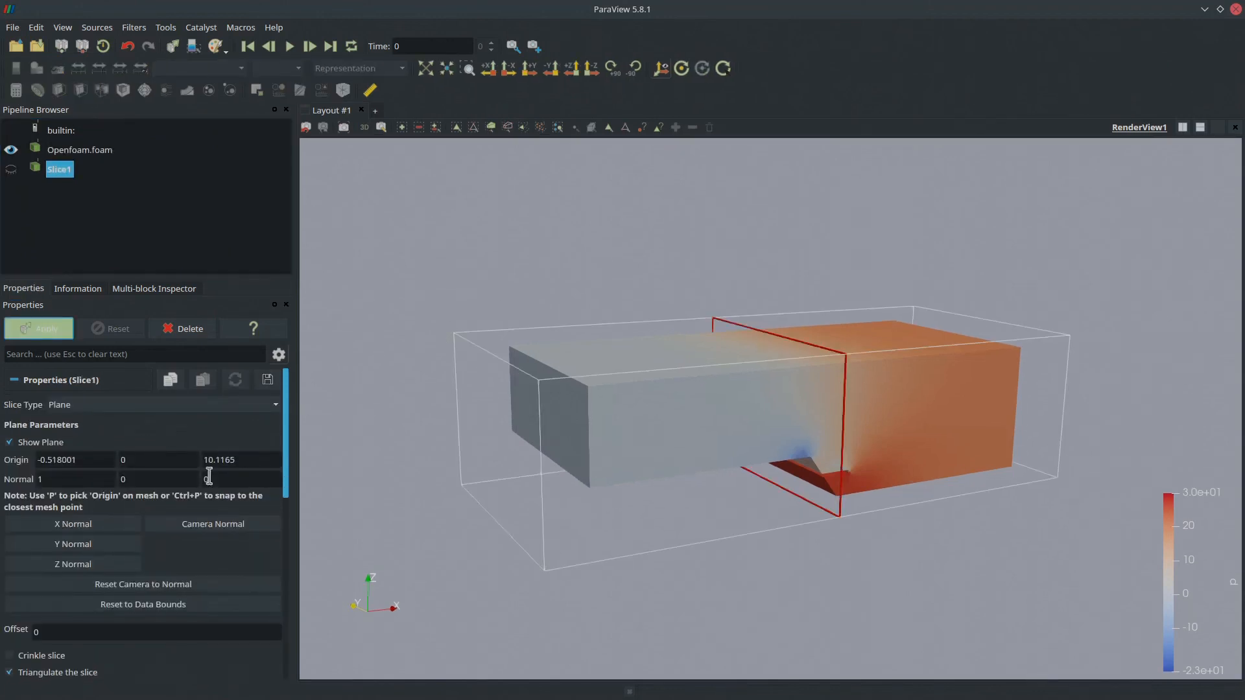
pyautogui.doubleClick(138, 478)
pyautogui.write('1')
pyautogui.doubleClick(56, 478)
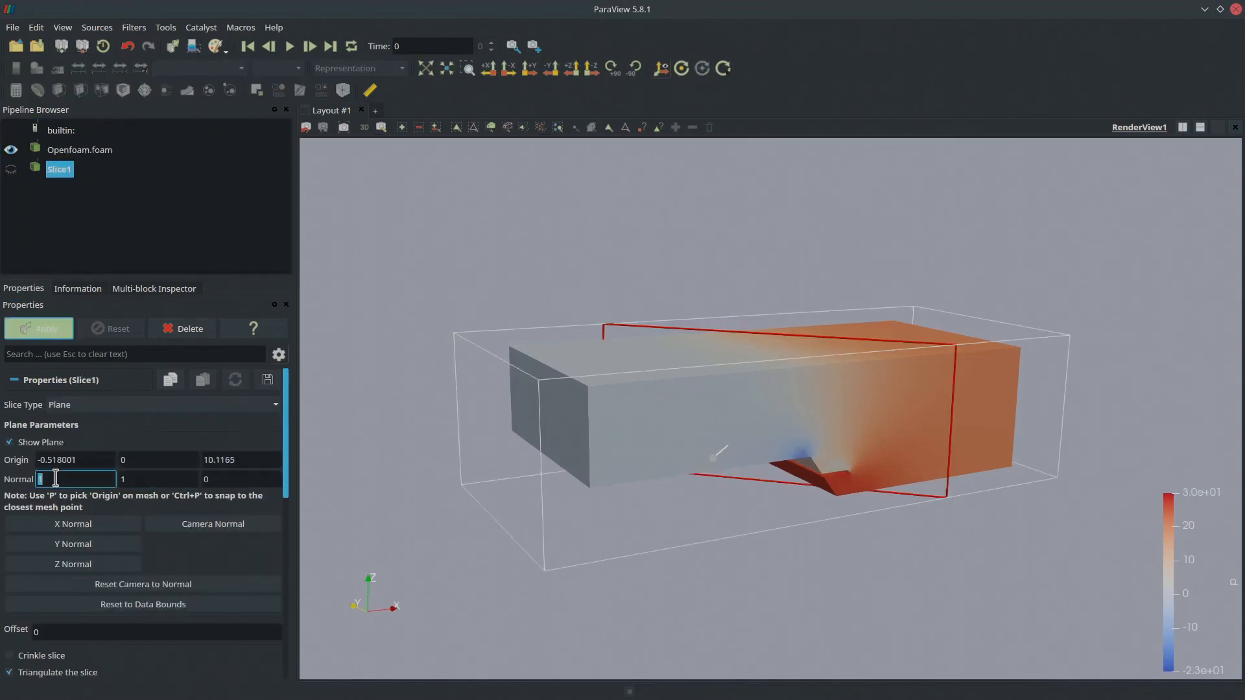
pyautogui.write('0')
pyautogui.click(40, 330)
pyautogui.moveTo(687, 485)
pyautogui.mouseDown()
pyautogui.moveTo(770, 516)
pyautogui.moveTo(689, 517)
pyautogui.moveTo(730, 517)
pyautogui.moveTo(702, 504)
pyautogui.mouseUp()
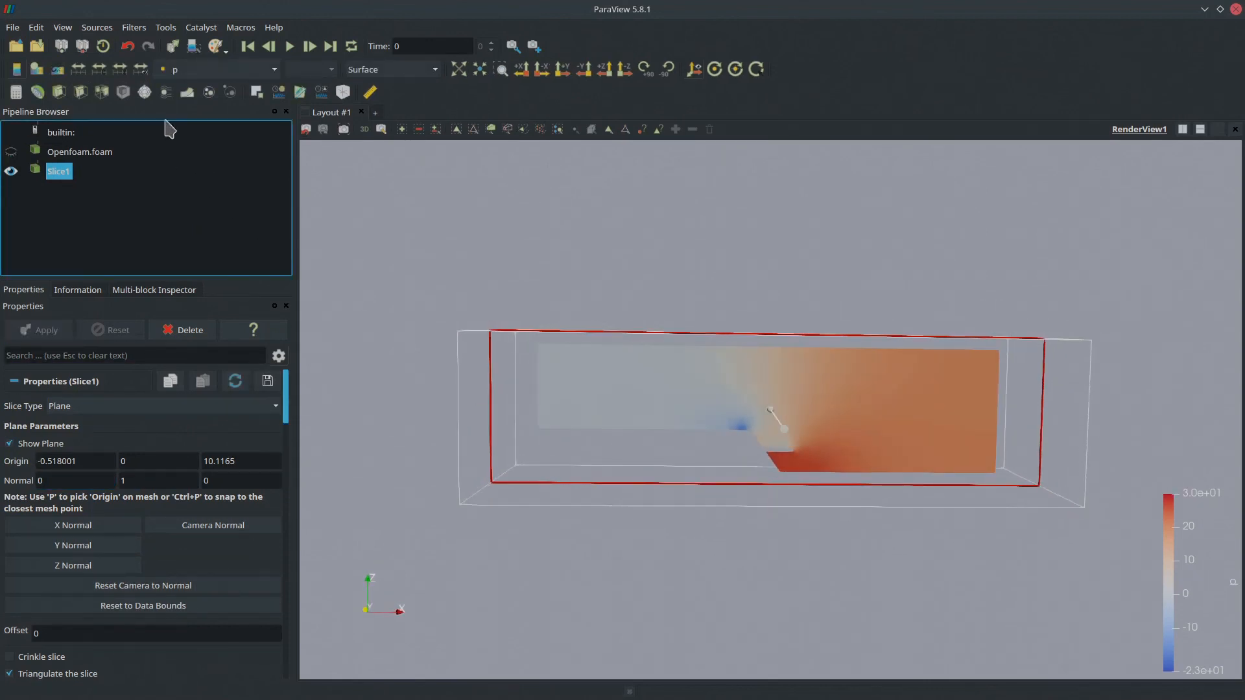
# Add arrow glyphs to the slice, scaled by the magnitude of U with a scale factor of about 0.45
pyautogui.click(146, 93)
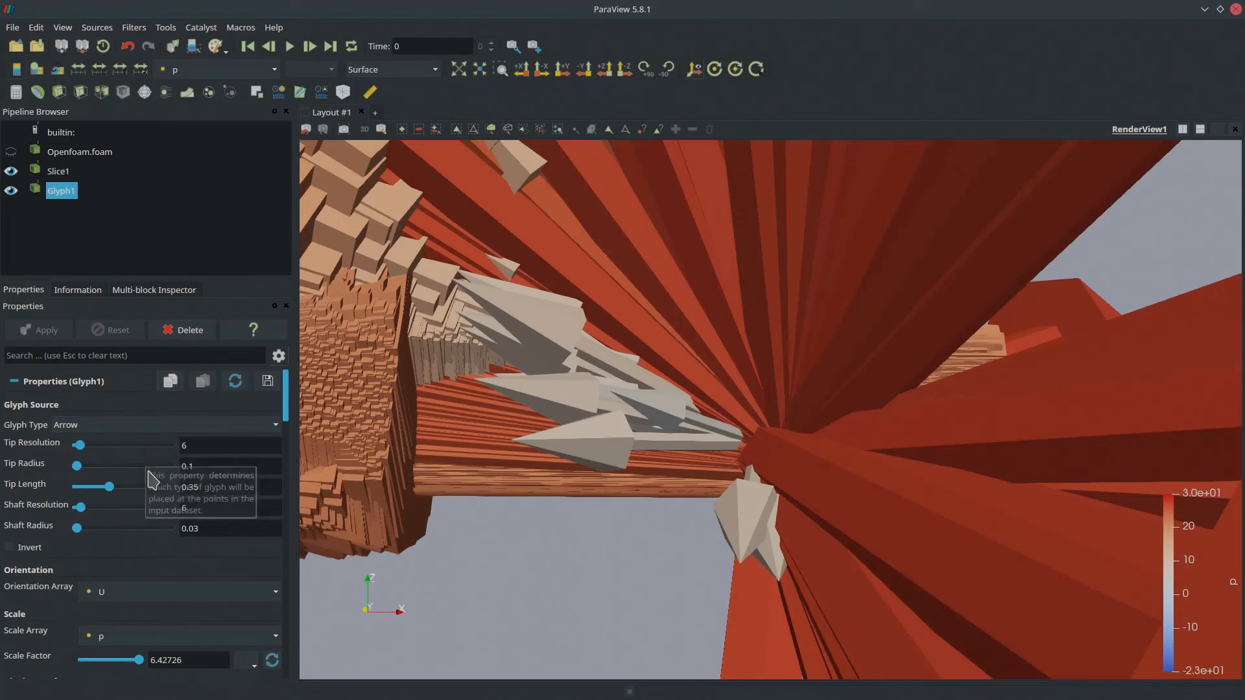
pyautogui.scroll(-4, 156, 499)
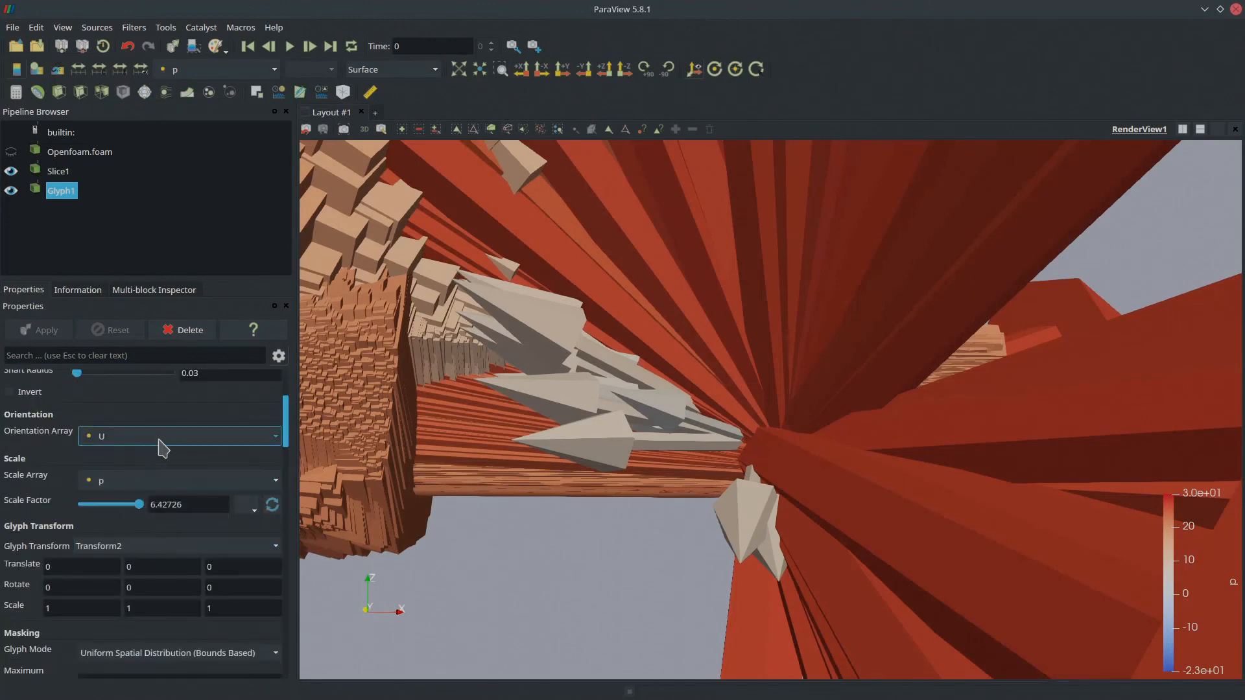
pyautogui.click(154, 481)
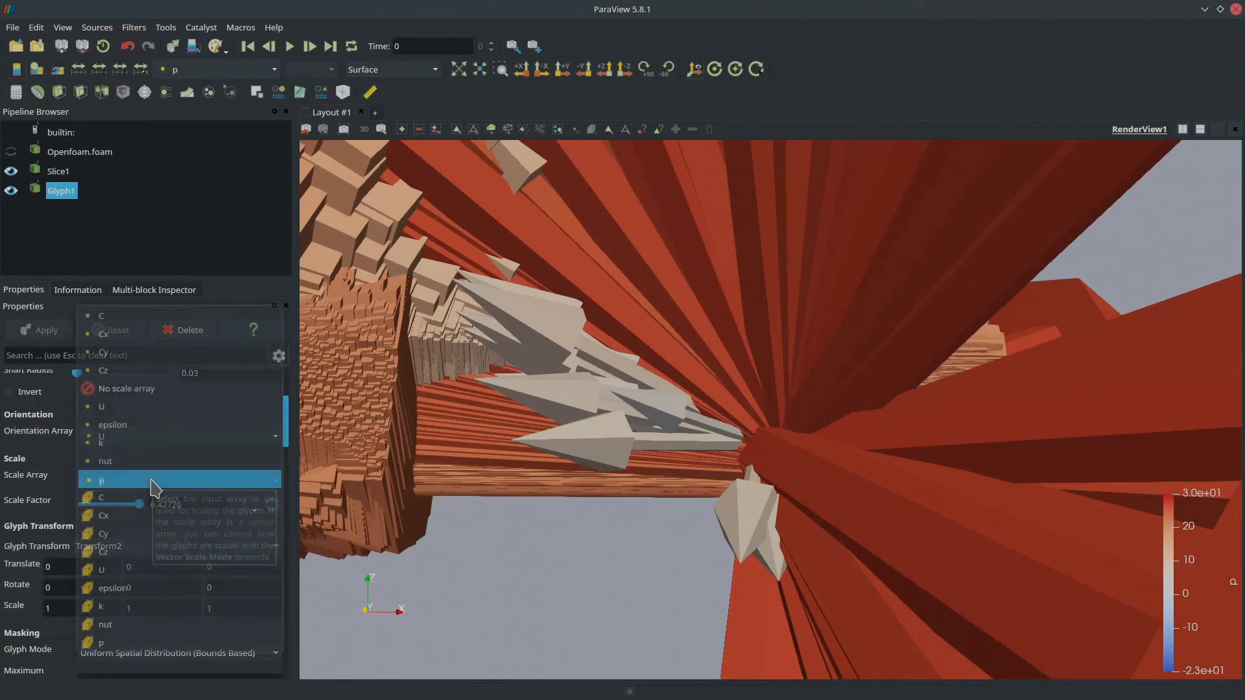
pyautogui.click(127, 407)
pyautogui.click(268, 533)
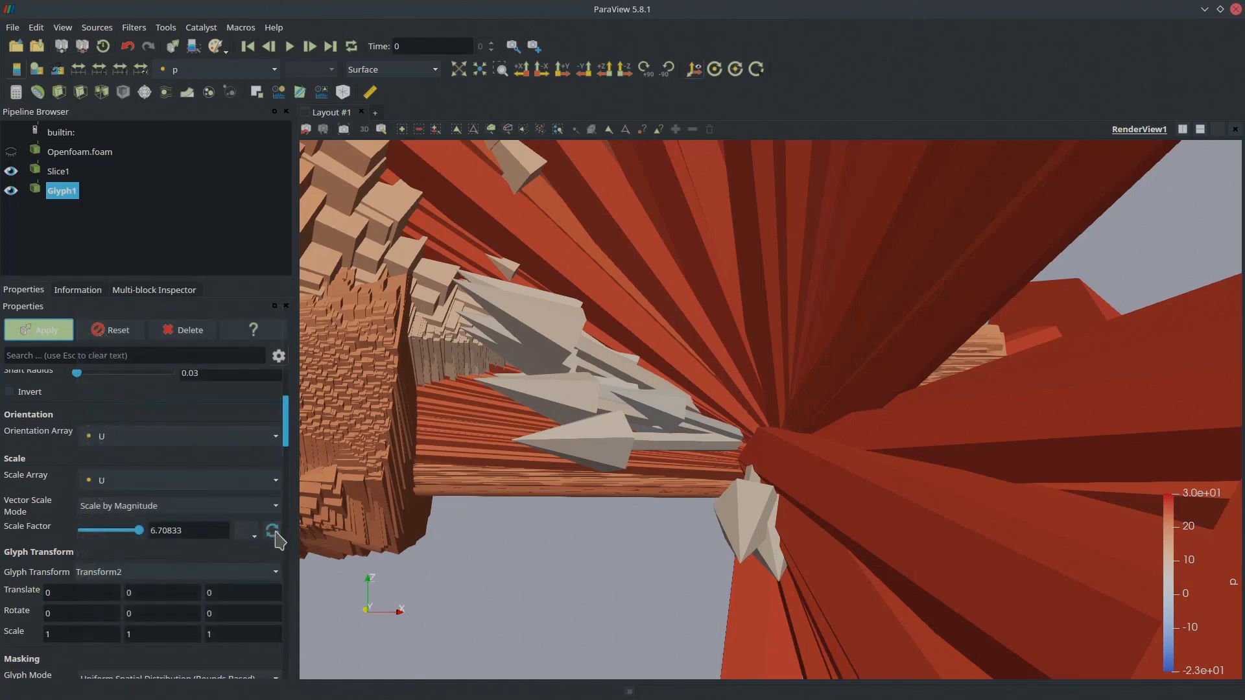
pyautogui.moveTo(140, 530); pyautogui.dragTo(88, 538)
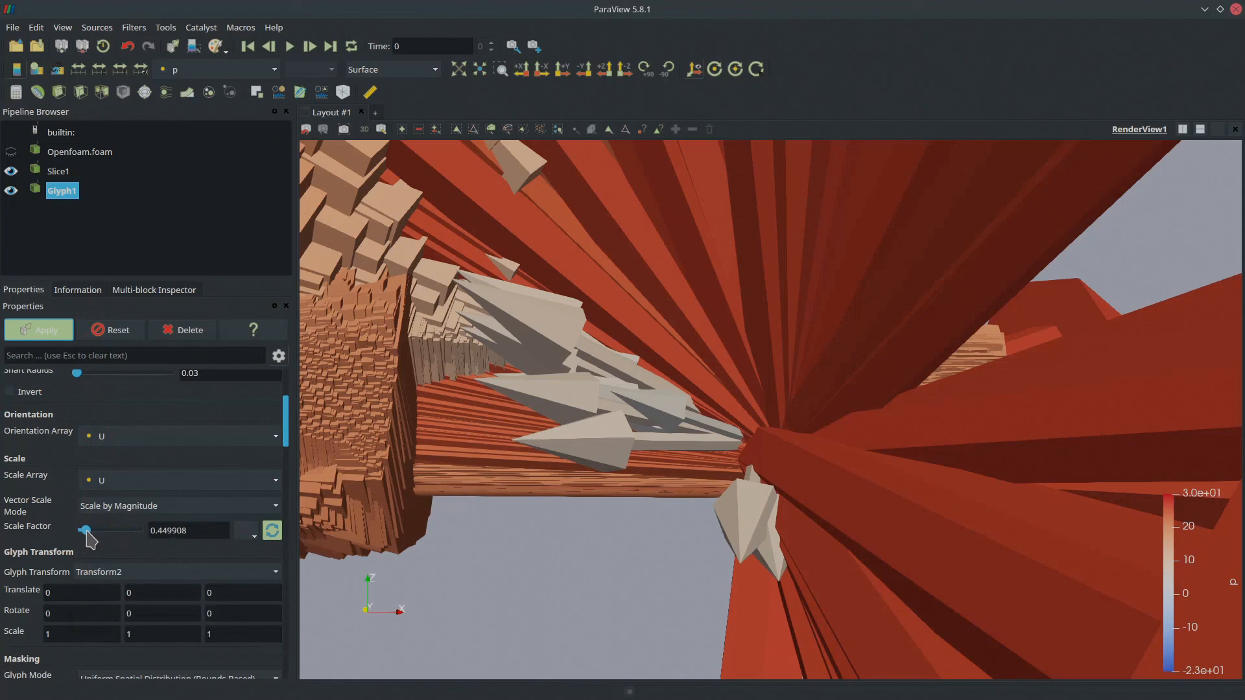
pyautogui.click(49, 330)
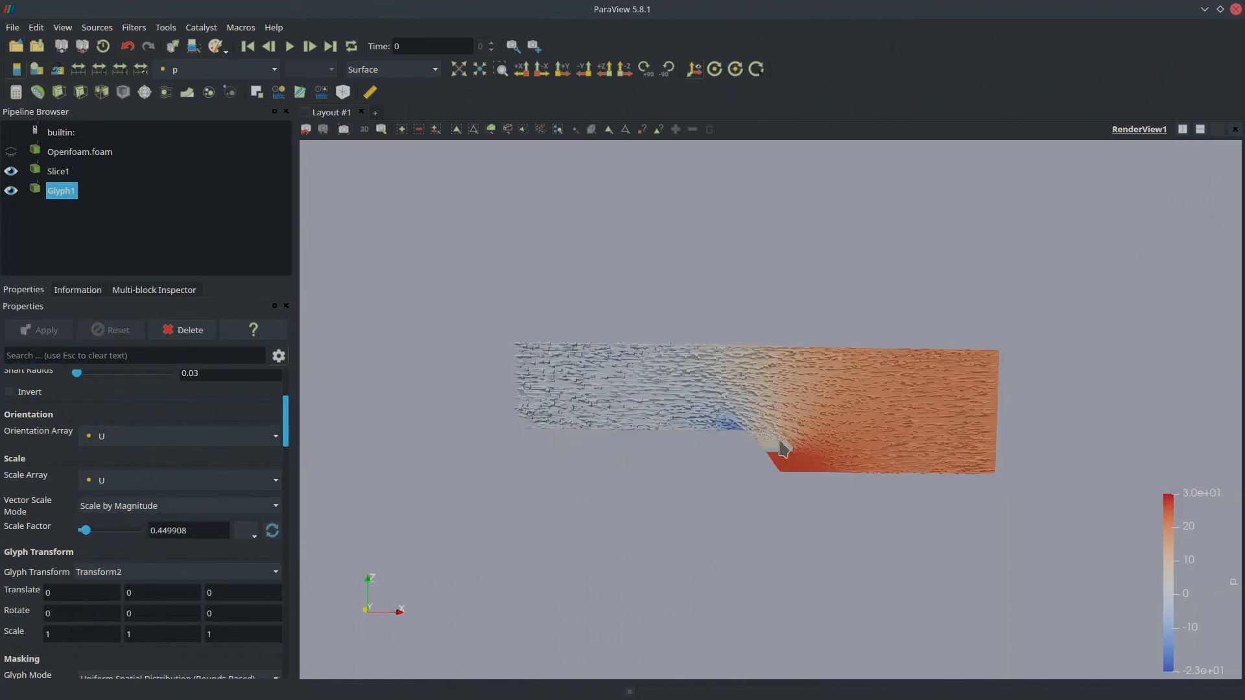
# Examine the flow arrows around the step in the slice up close, and close ParaView to return to the Blender scene
pyautogui.scroll(5, 783, 448)
pyautogui.moveTo(836, 509); pyautogui.dragTo(794, 455)
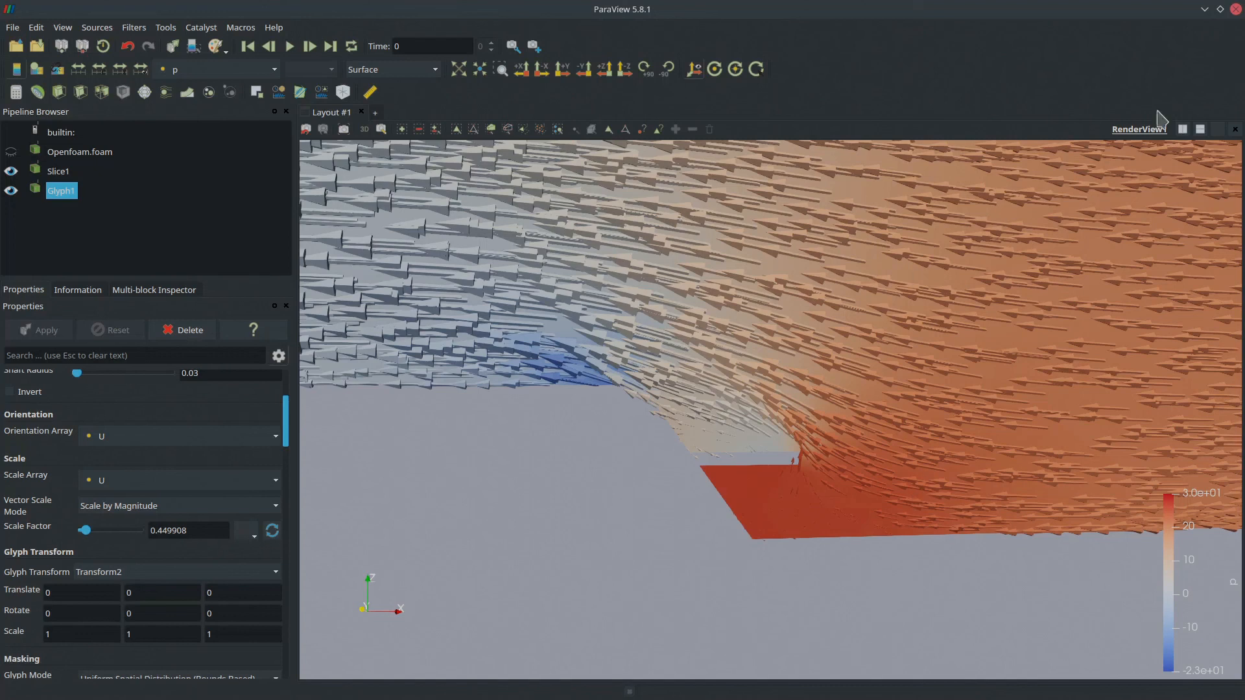
pyautogui.click(1236, 9)
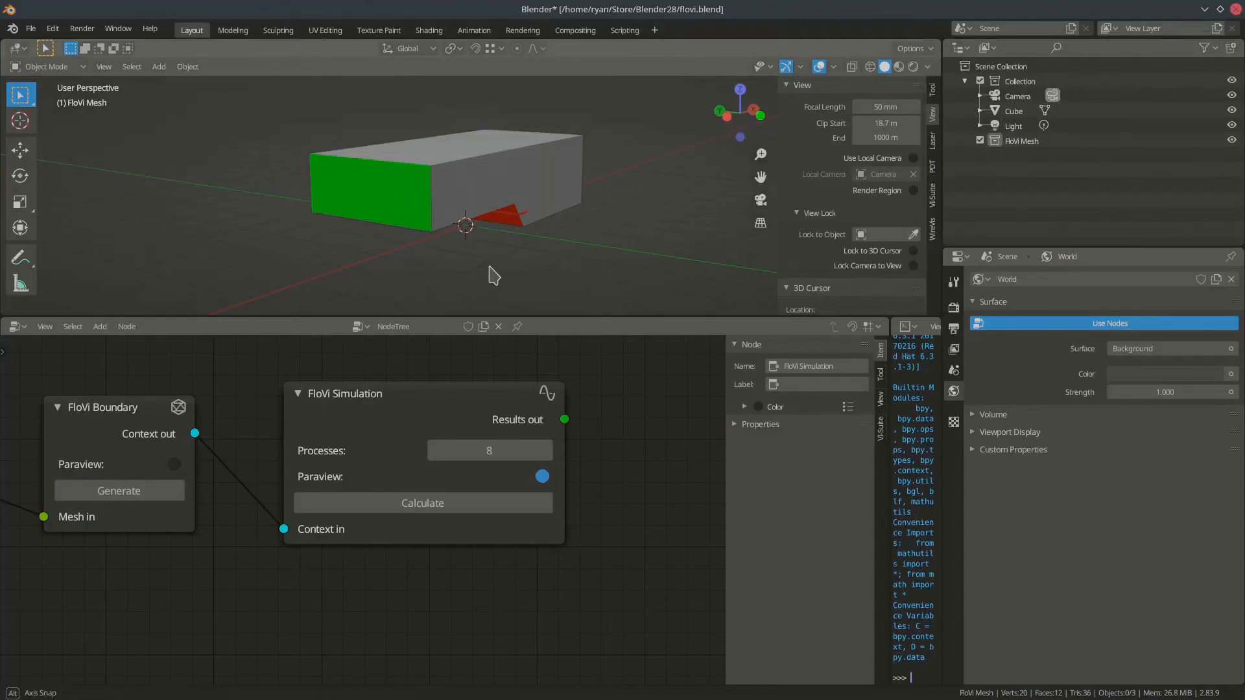
pyautogui.moveTo(491, 272); pyautogui.dragTo(414, 270, button='middle')
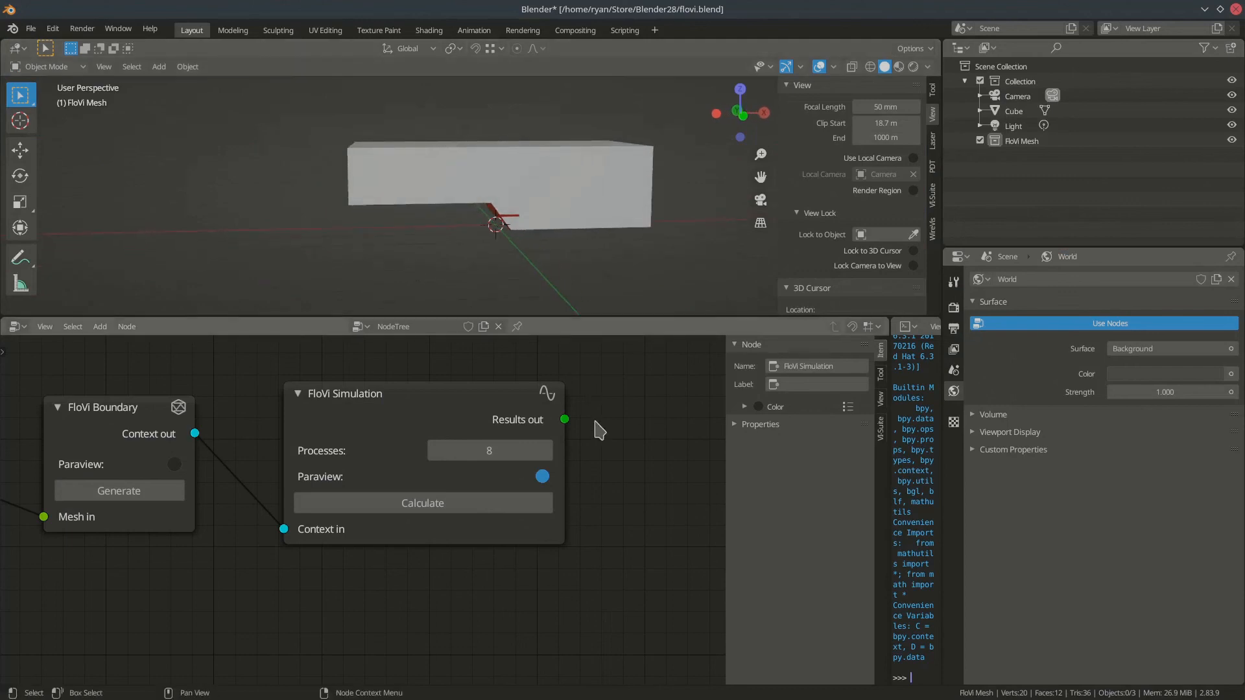